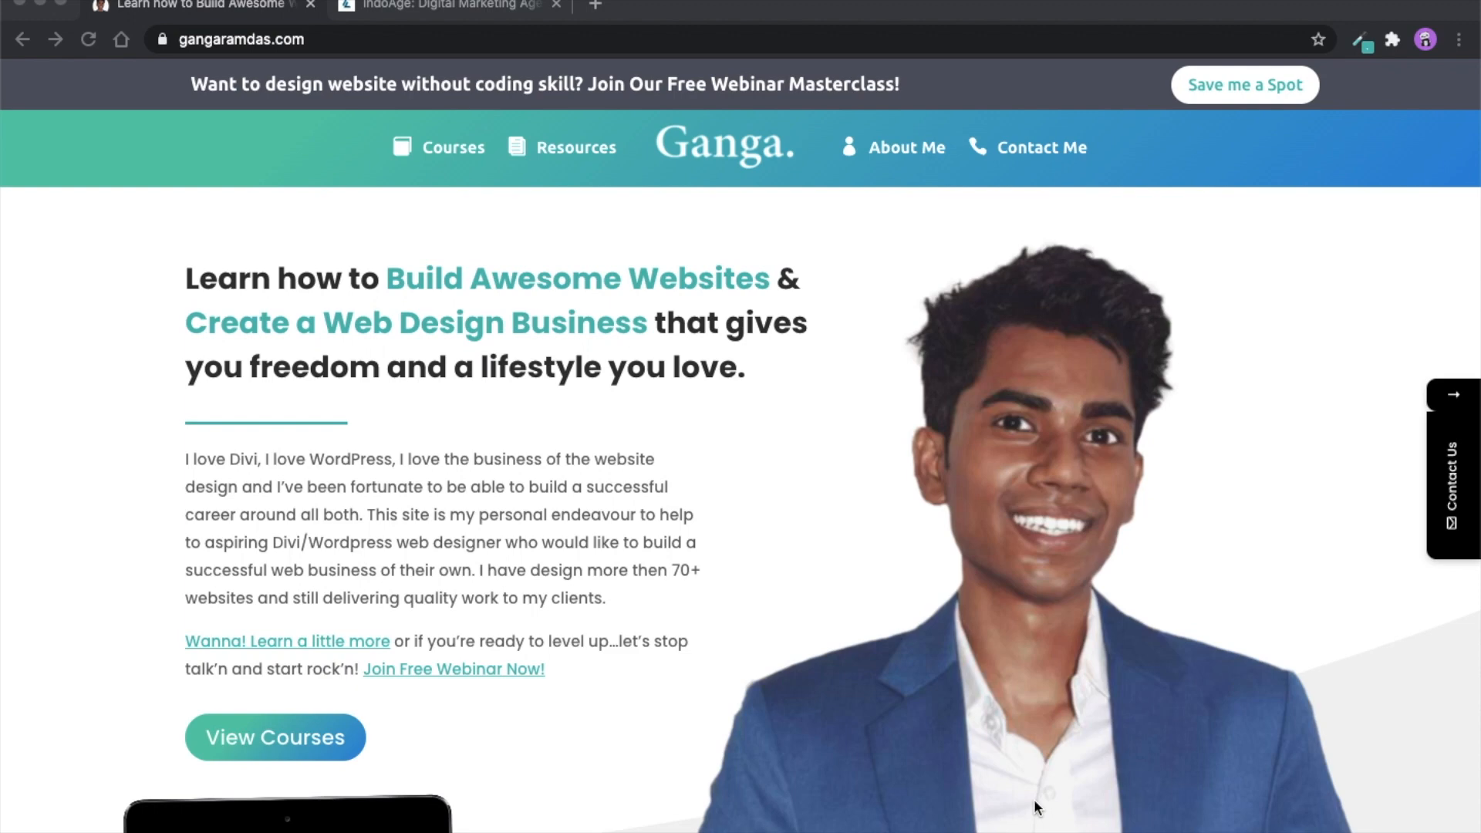
- View the example contact popup on the IndoAge site through its free consultation offer, and close it
{"action": "left_click", "coordinate": [470, 11]}
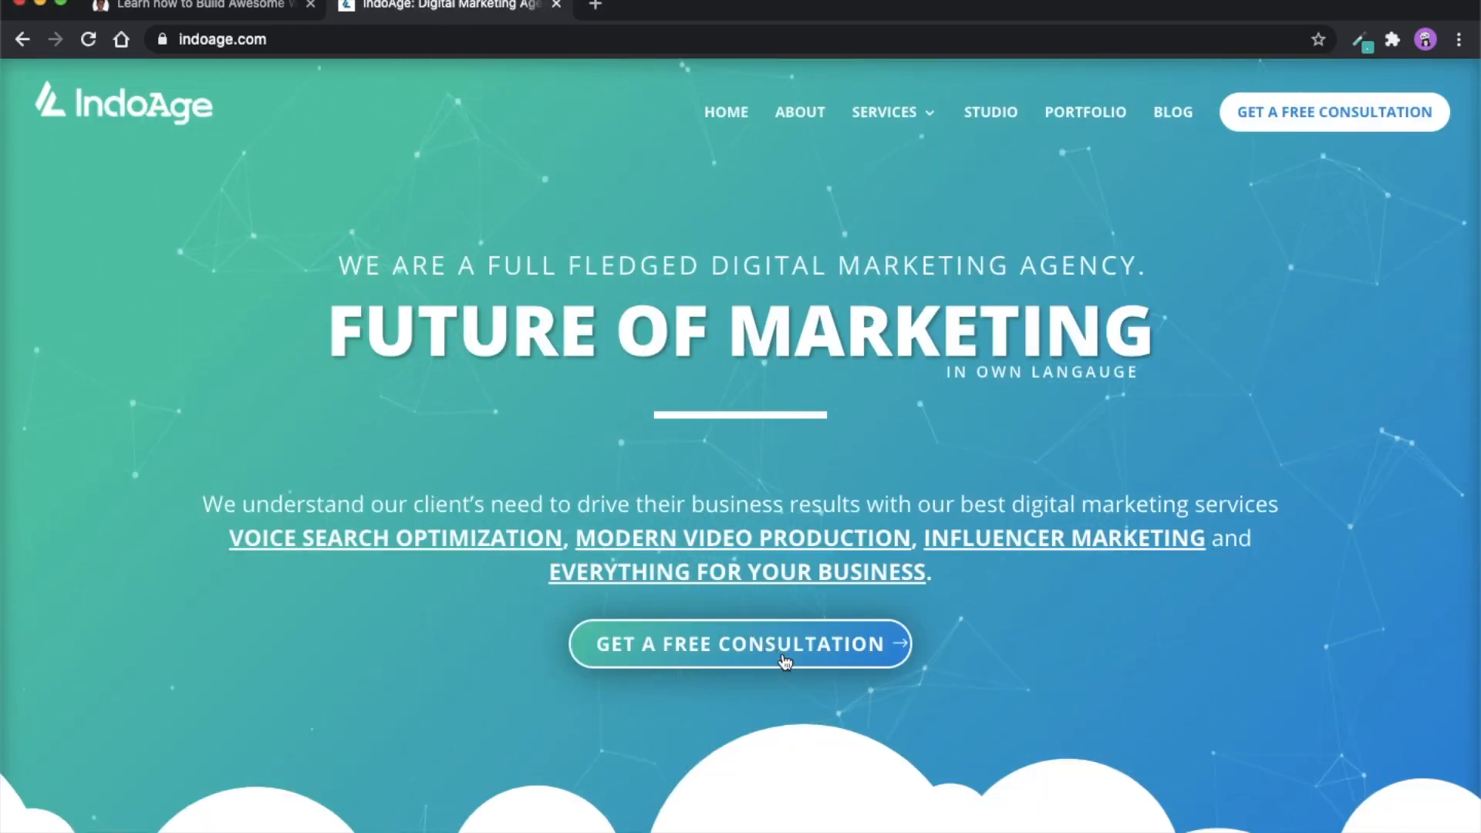
{"action": "left_click", "coordinate": [727, 652]}
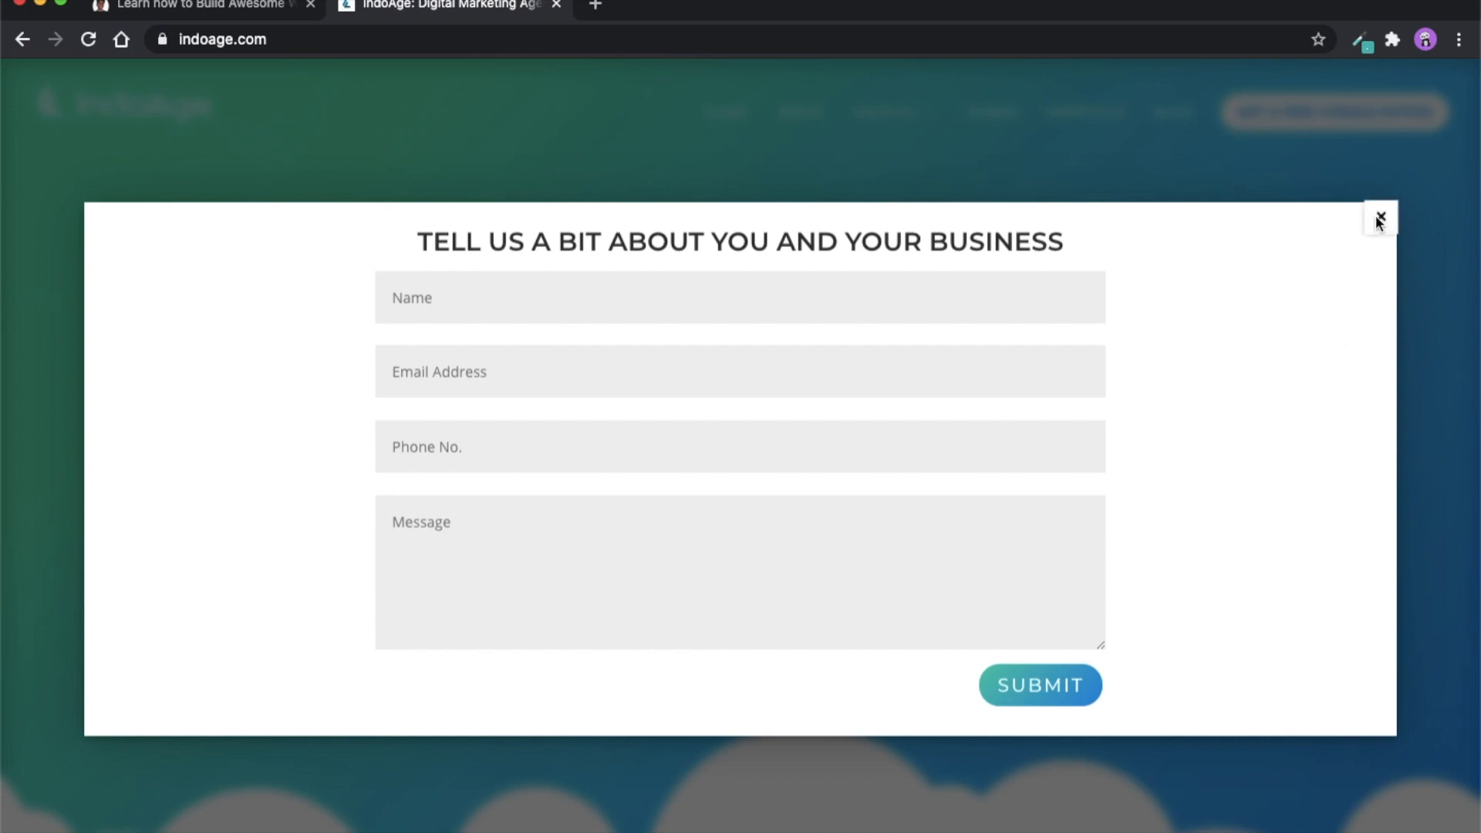
{"action": "left_click", "coordinate": [1380, 219]}
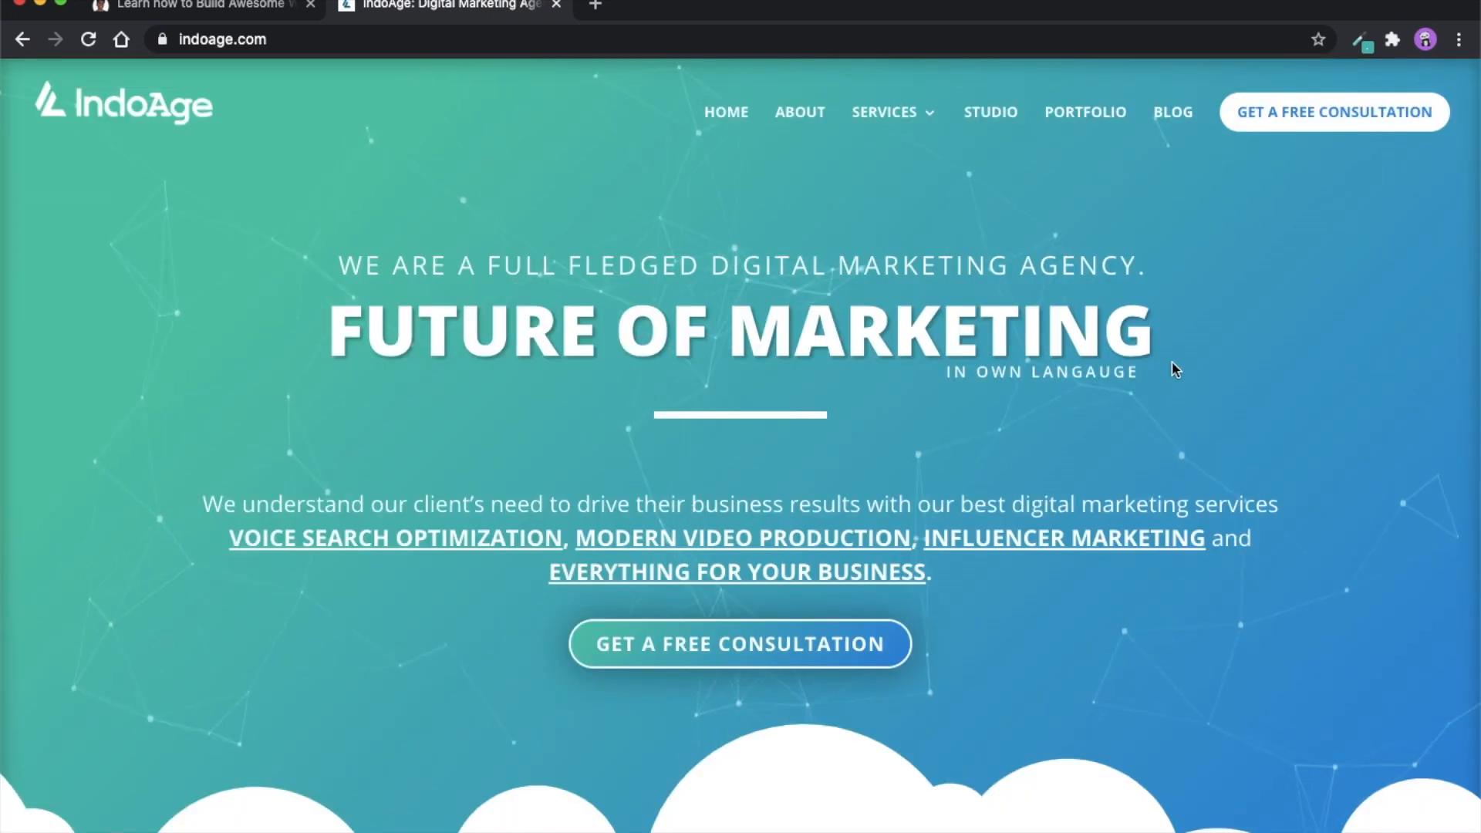
{"action": "left_click", "coordinate": [595, 7]}
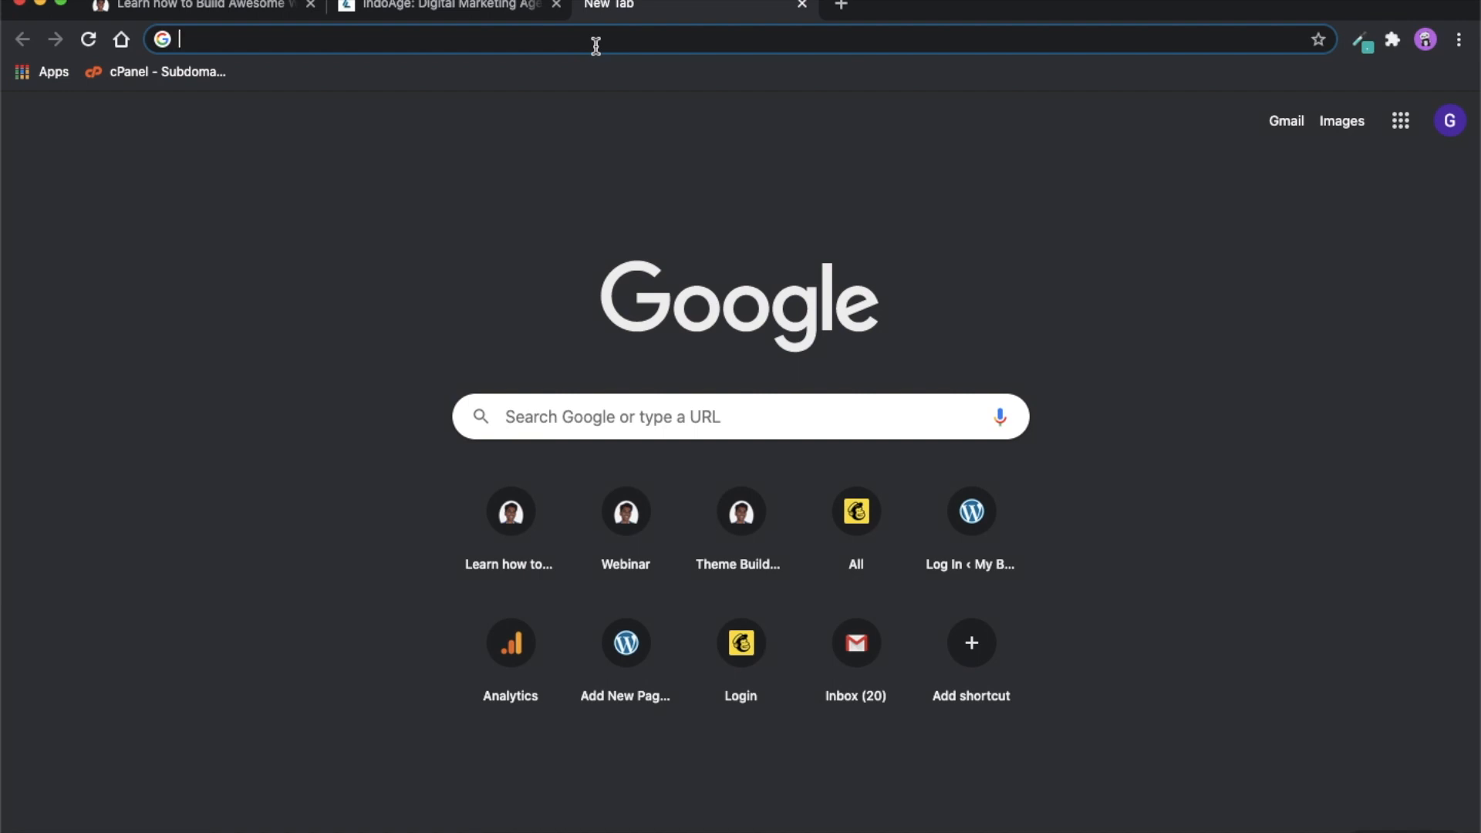
{"action": "type", "text": "ga"}
{"action": "key", "text": "BackSpace"}
{"action": "key", "text": "BackSpace"}
{"action": "type", "text": "ganga"}
{"action": "key", "text": "BackSpace"}
{"action": "key", "text": "BackSpace"}
{"action": "key", "text": "Down"}
{"action": "key", "text": "Down"}
{"action": "key", "text": "Down"}
{"action": "key", "text": "Down"}
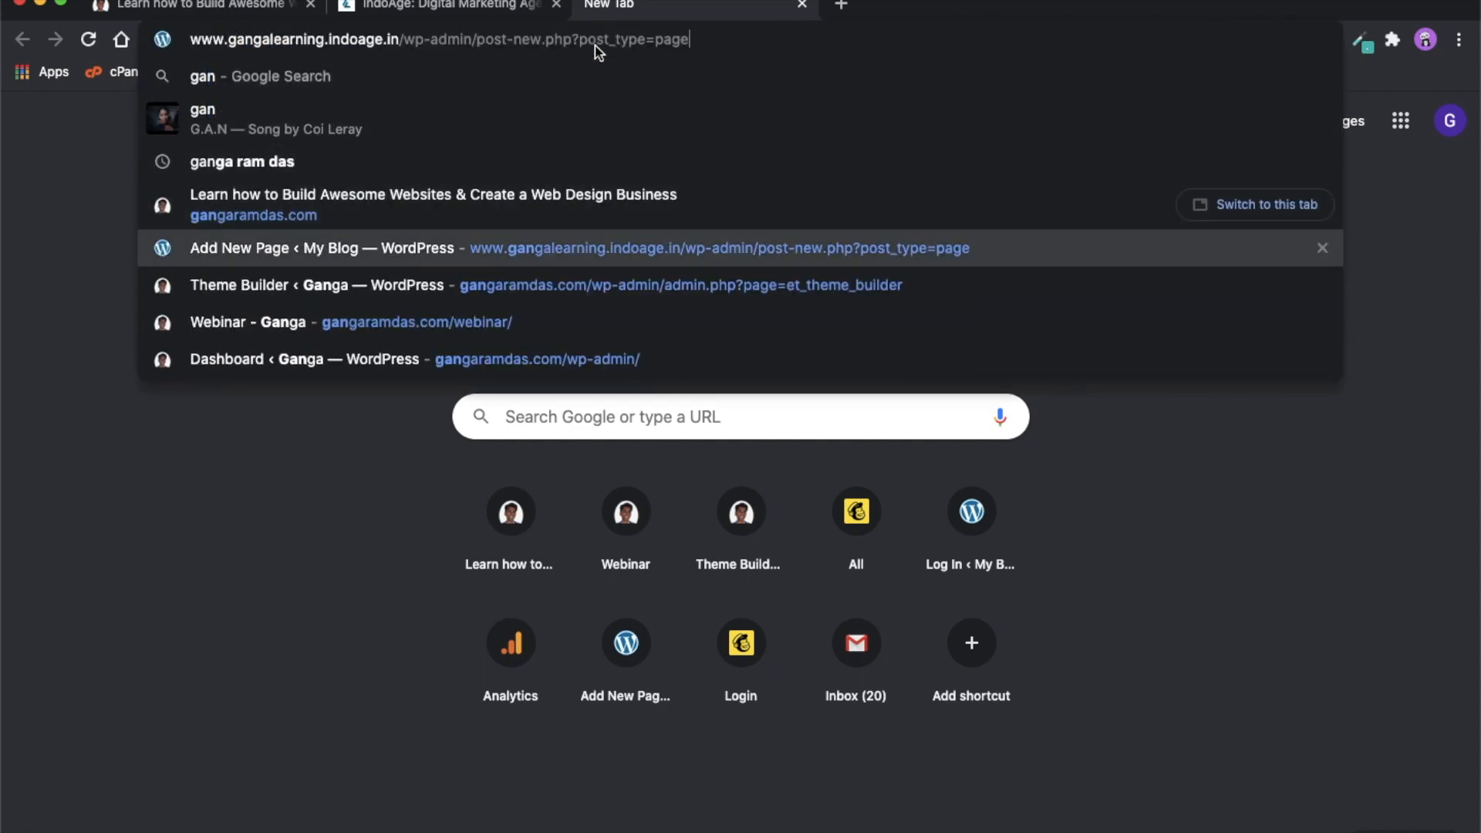
{"action": "key", "text": "Return"}
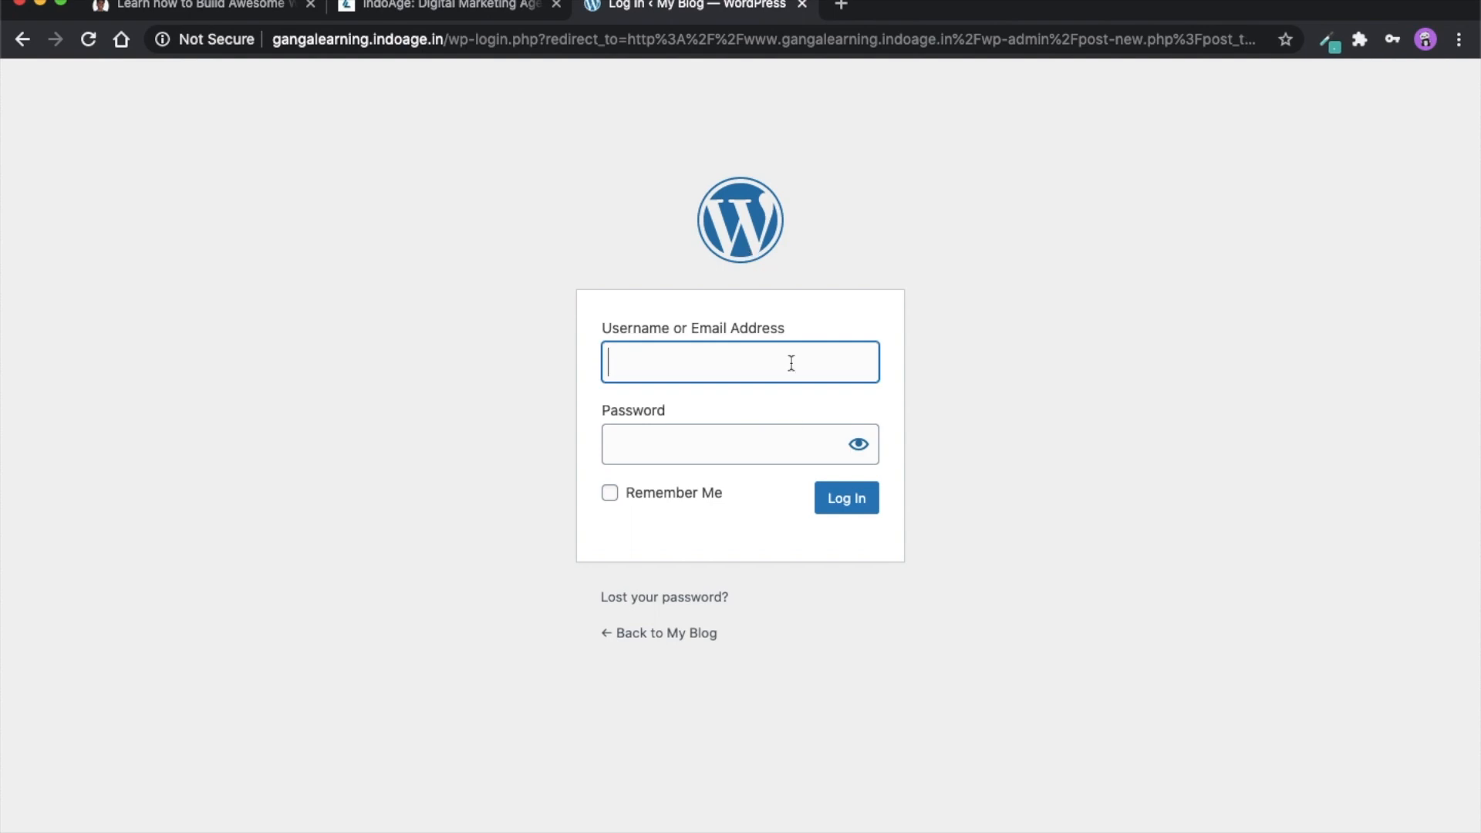
- Log in to the WordPress site with the saved admin username and password
{"action": "left_click", "coordinate": [711, 369]}
{"action": "left_click", "coordinate": [704, 413]}
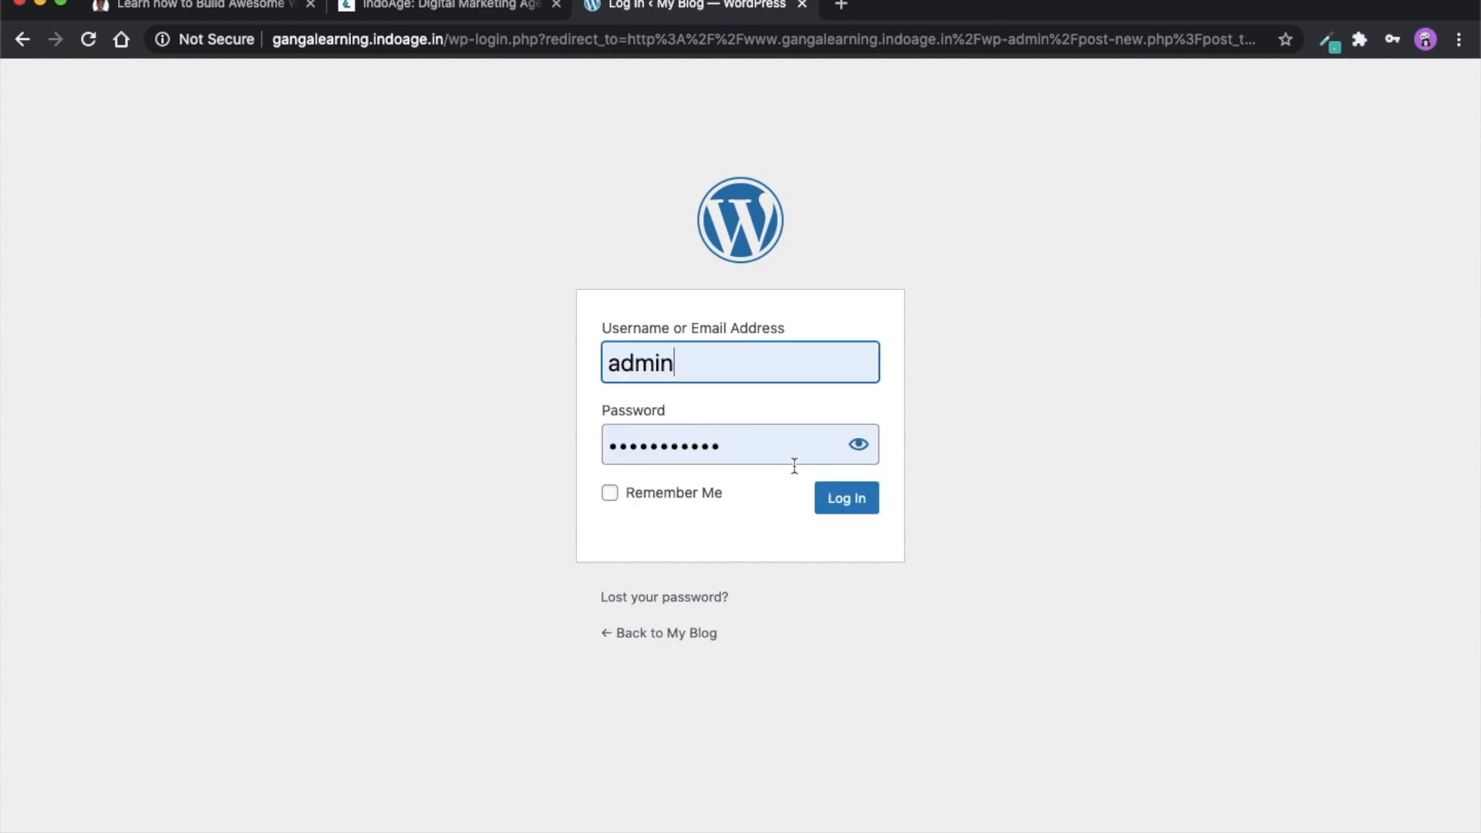
{"action": "left_click", "coordinate": [845, 507]}
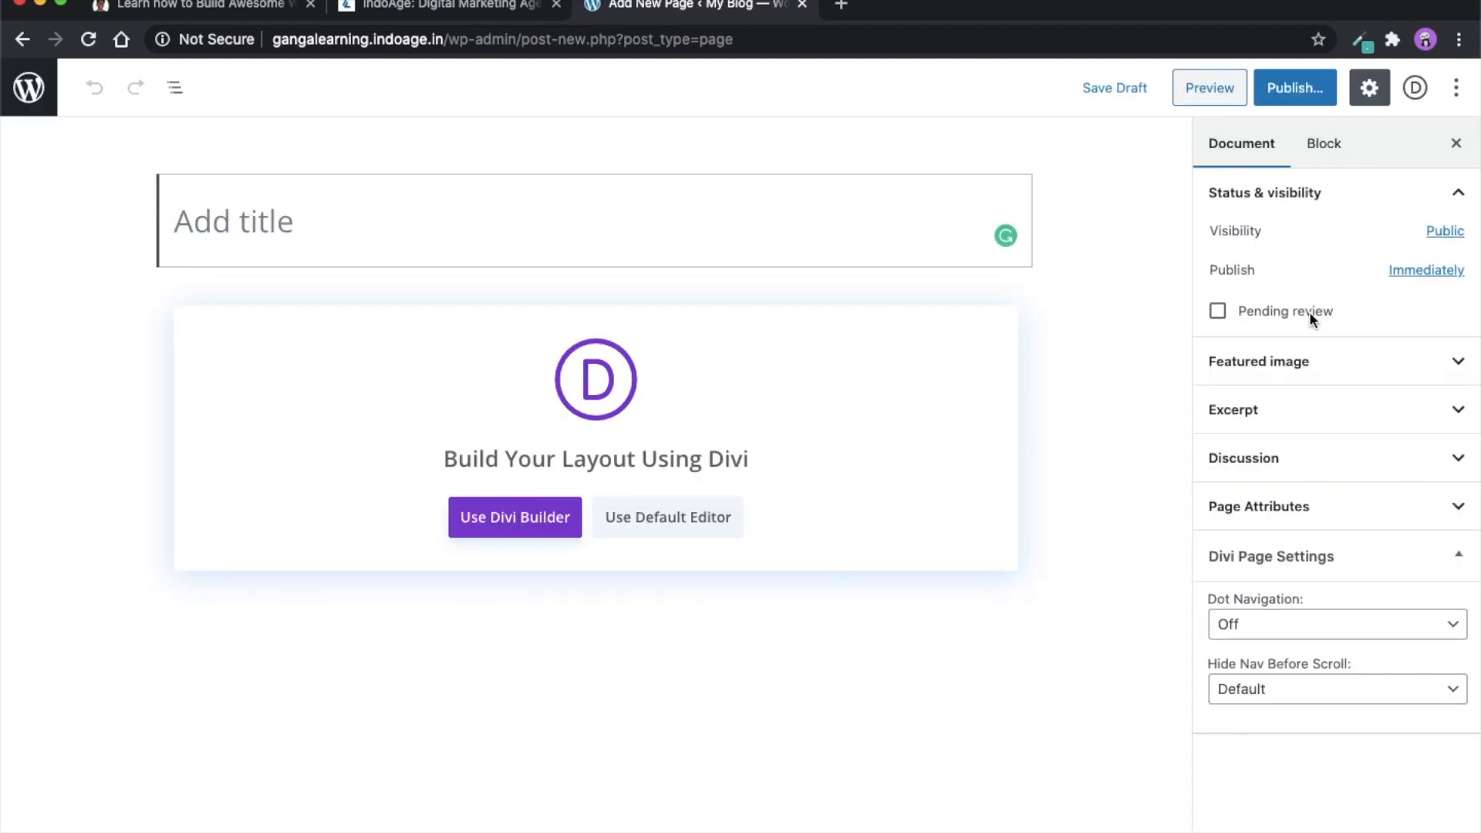
- Turn off the page editor's fullscreen mode and go to the page for adding new plugins
{"action": "left_click", "coordinate": [1452, 93]}
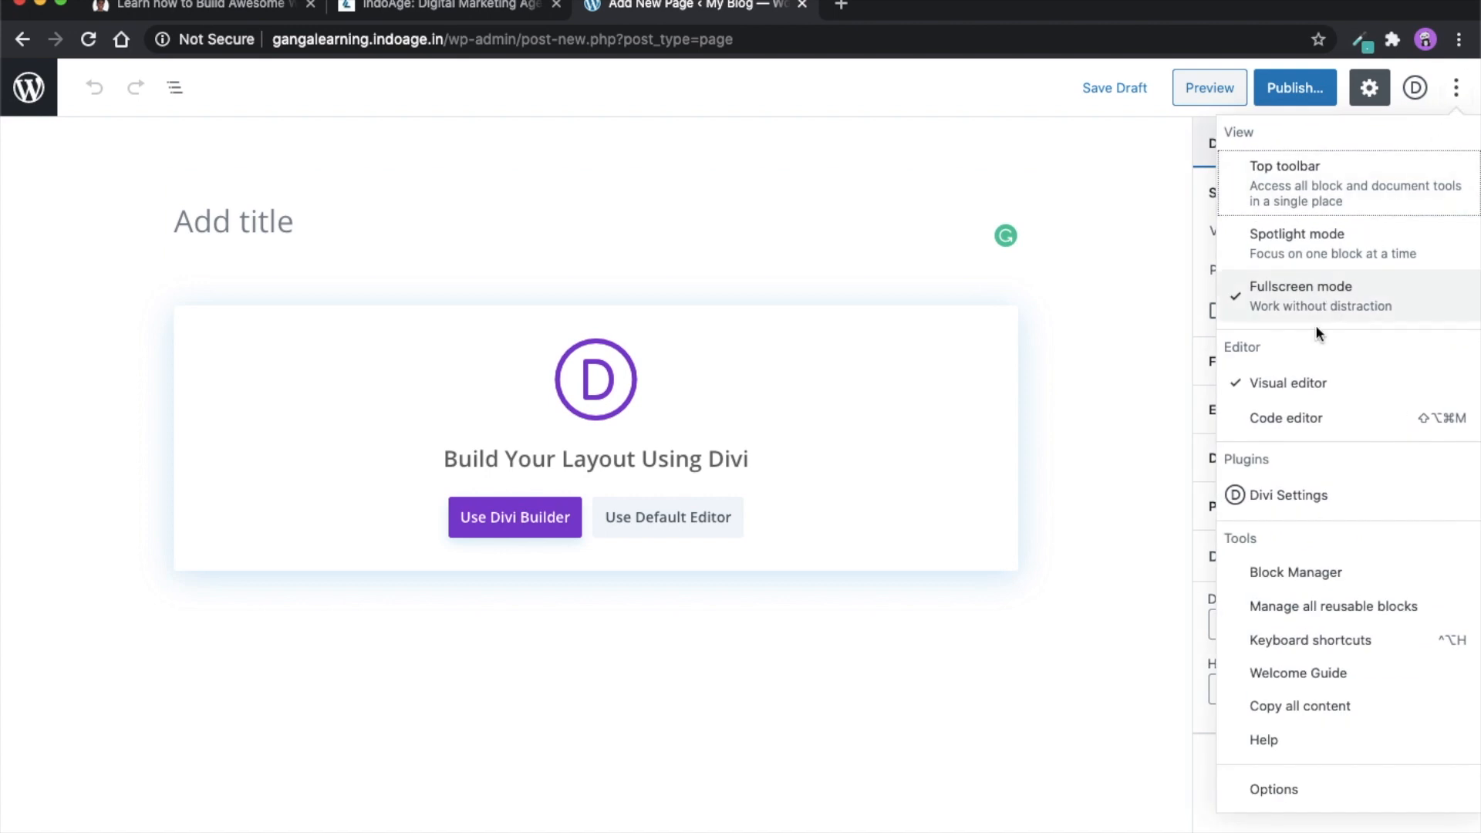
{"action": "left_click", "coordinate": [1302, 310]}
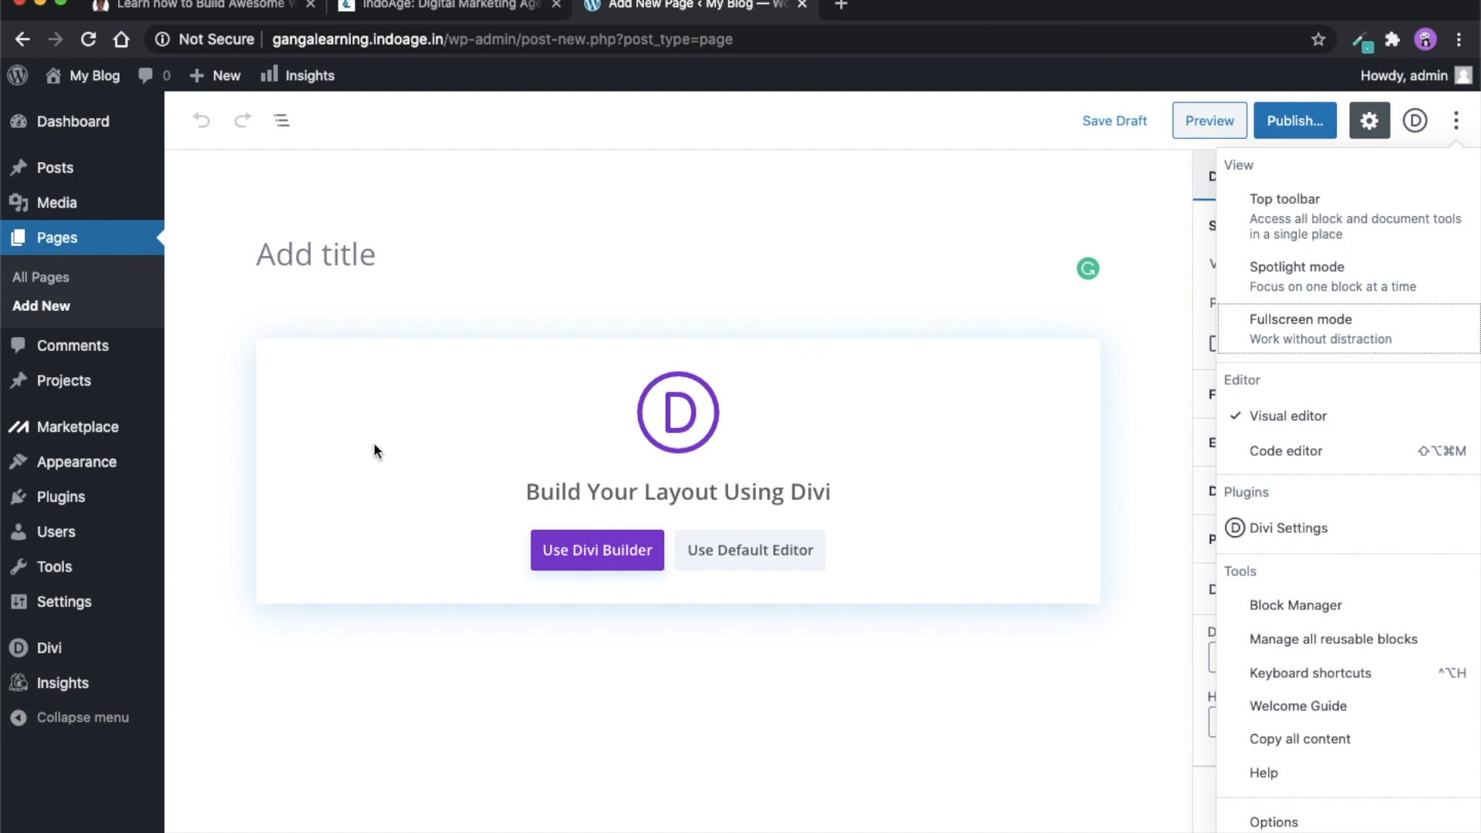
{"action": "mouse_move", "coordinate": [67, 503]}
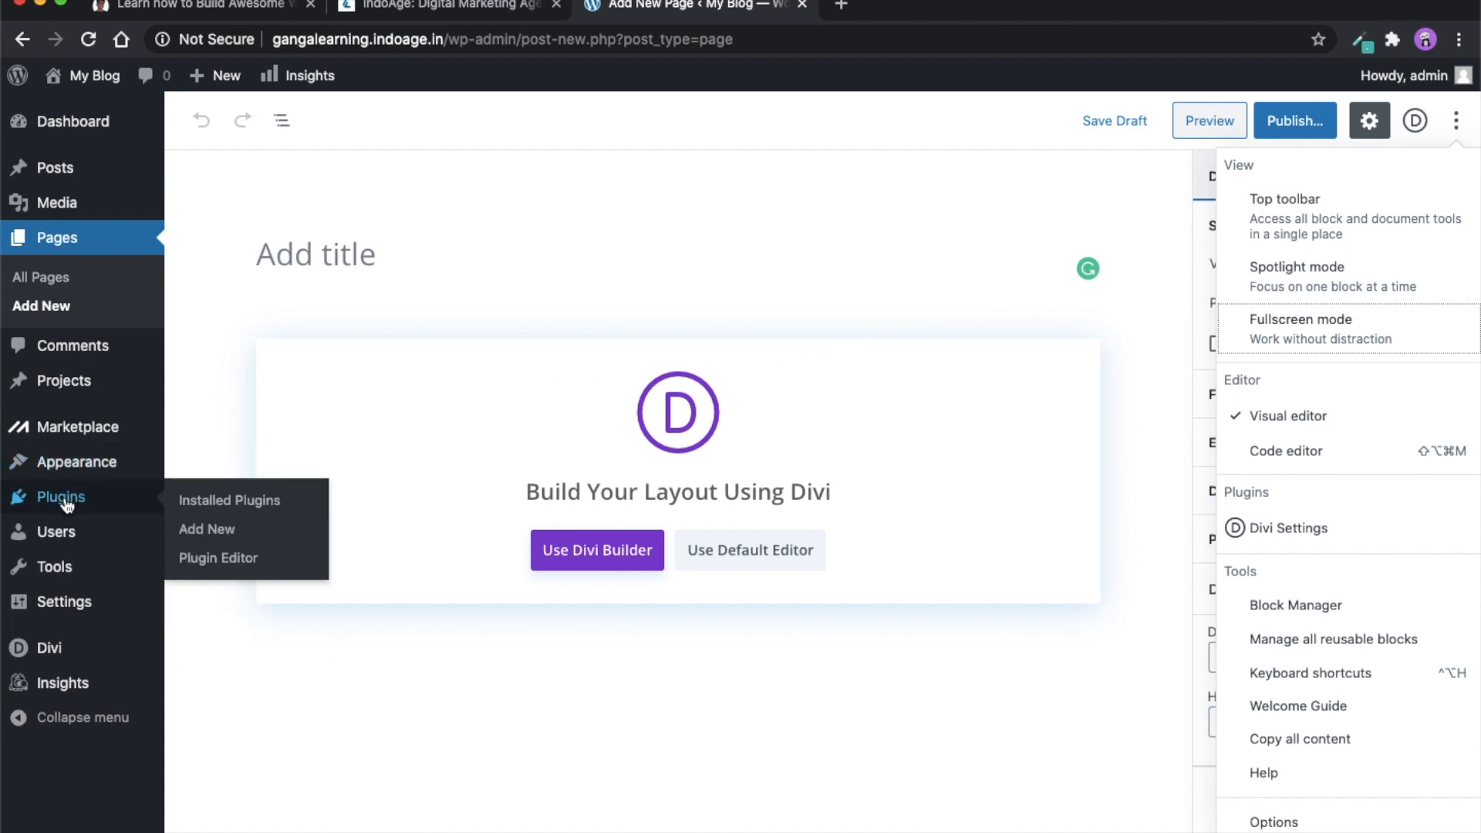
{"action": "left_click", "coordinate": [205, 530]}
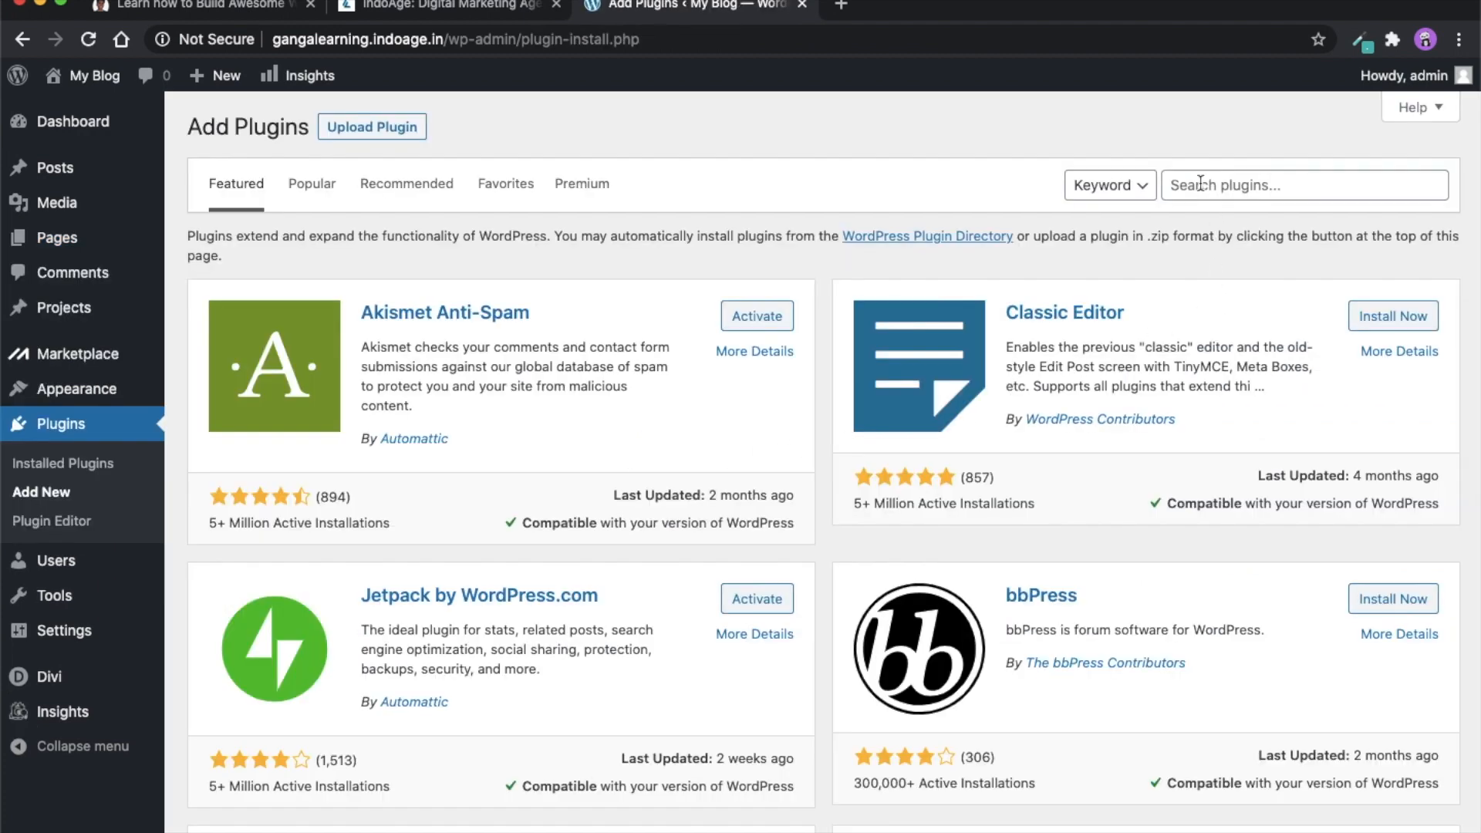
- Search the plugin directory for "popup for divi"
{"action": "left_click", "coordinate": [1200, 183]}
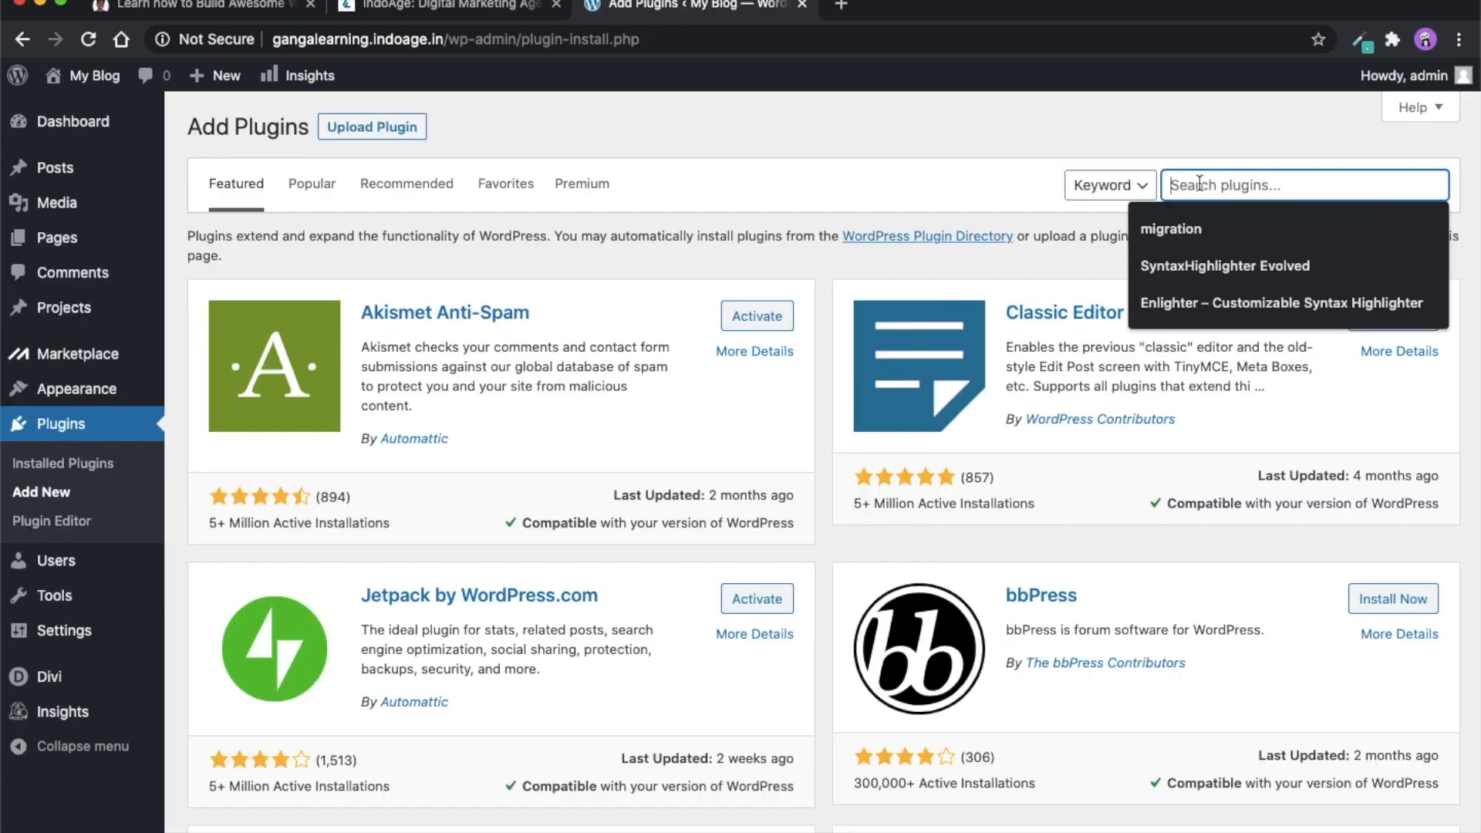
{"action": "type", "text": "divi"}
{"action": "key", "text": "super+a"}
{"action": "type", "text": "popup for"}
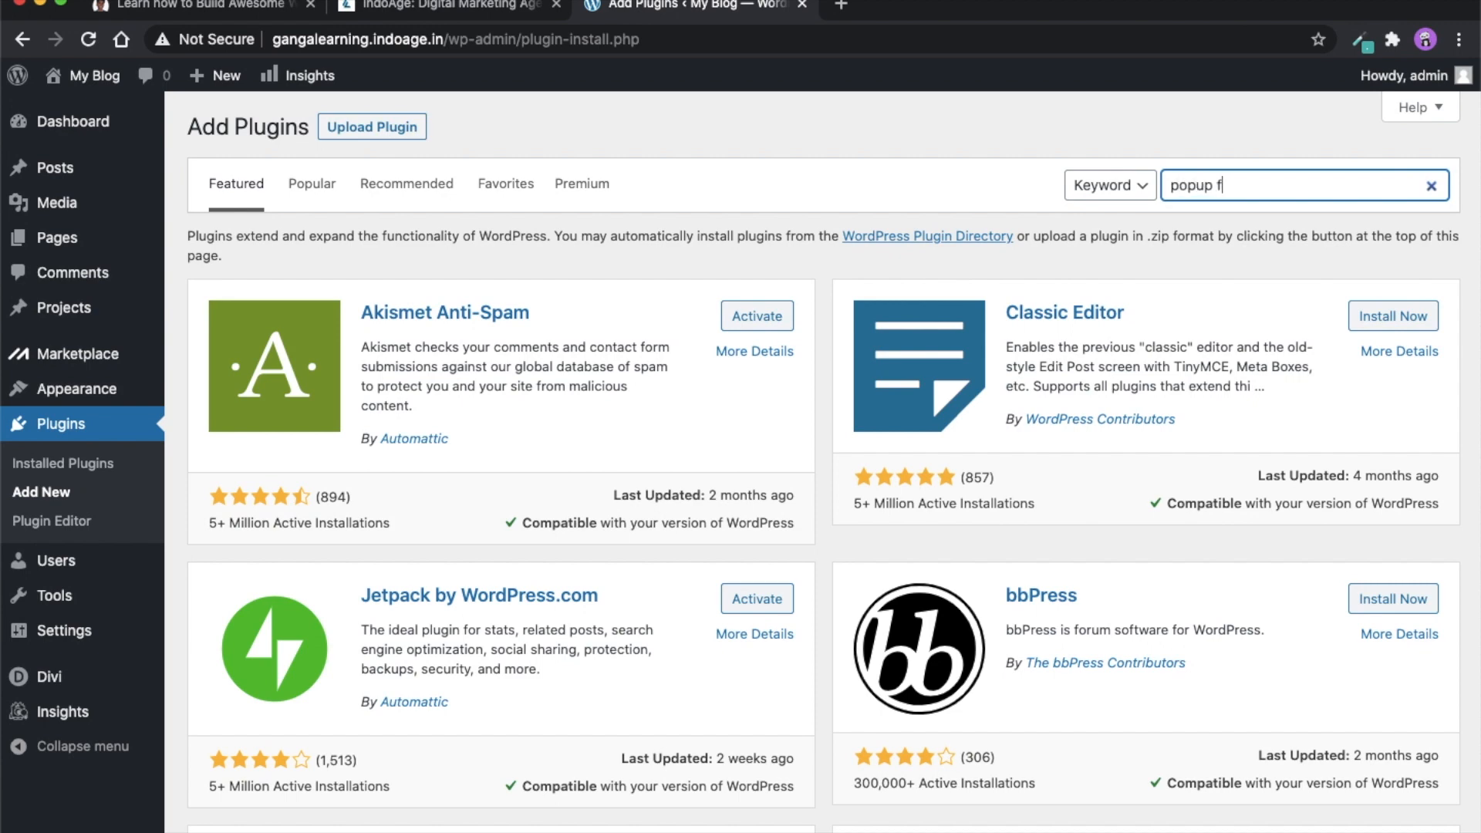
{"action": "type", "text": " divi"}
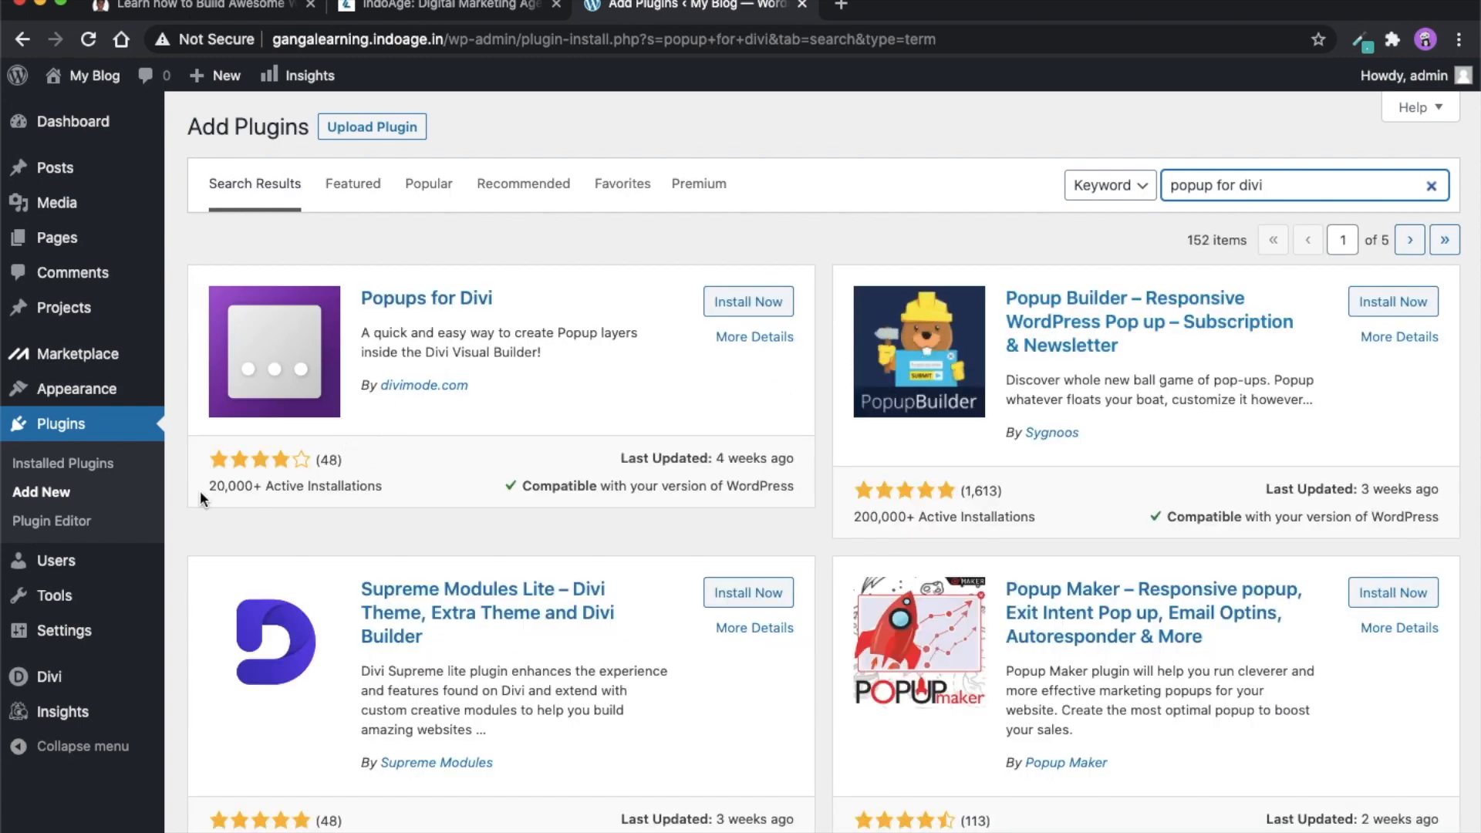
- Install and activate the Popups for Divi plugin by divimode.com
{"action": "left_click_drag", "start_coordinate": [201, 486], "coordinate": [309, 488]}
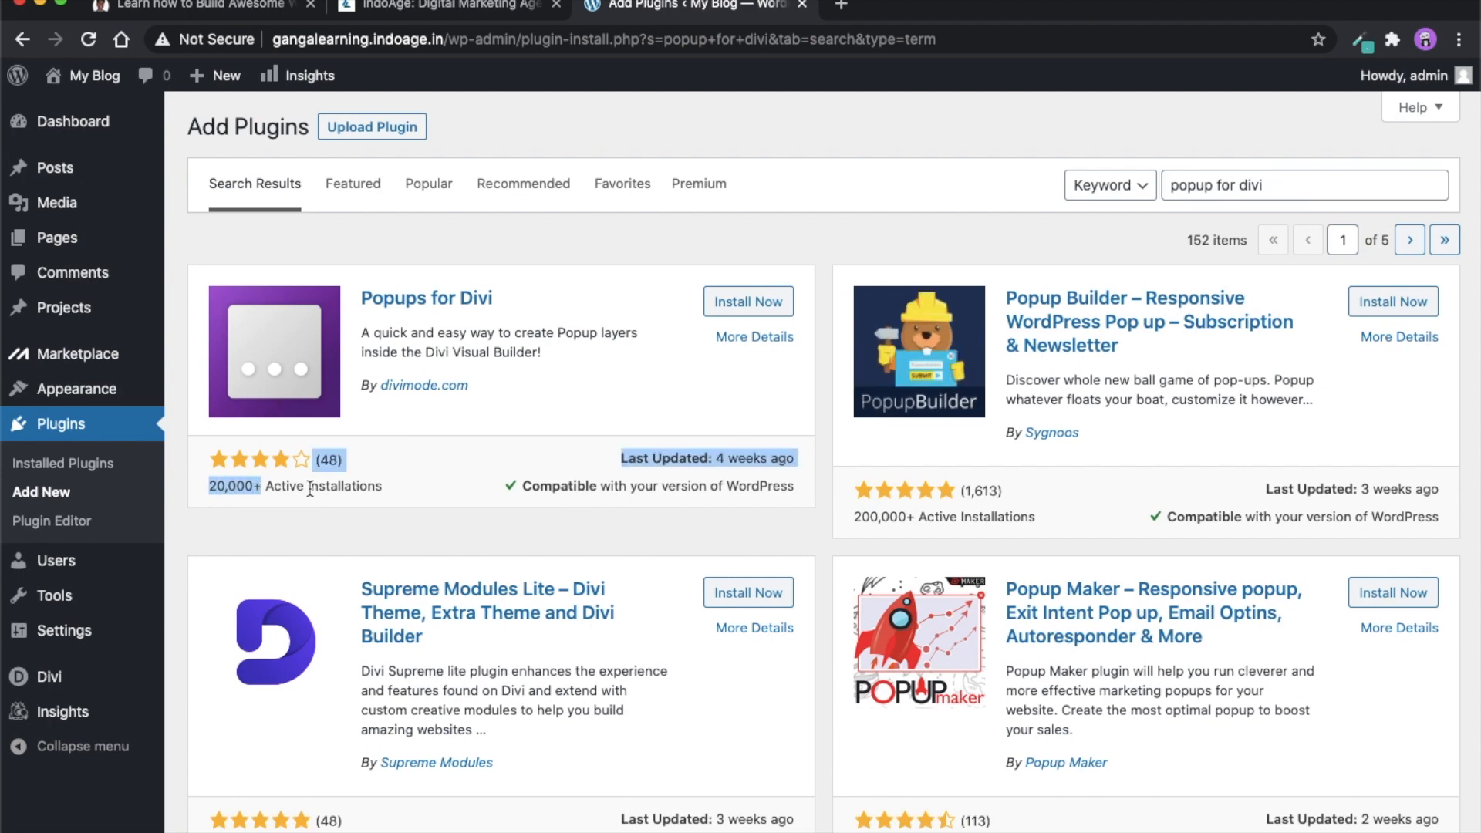
{"action": "left_click", "coordinate": [368, 494]}
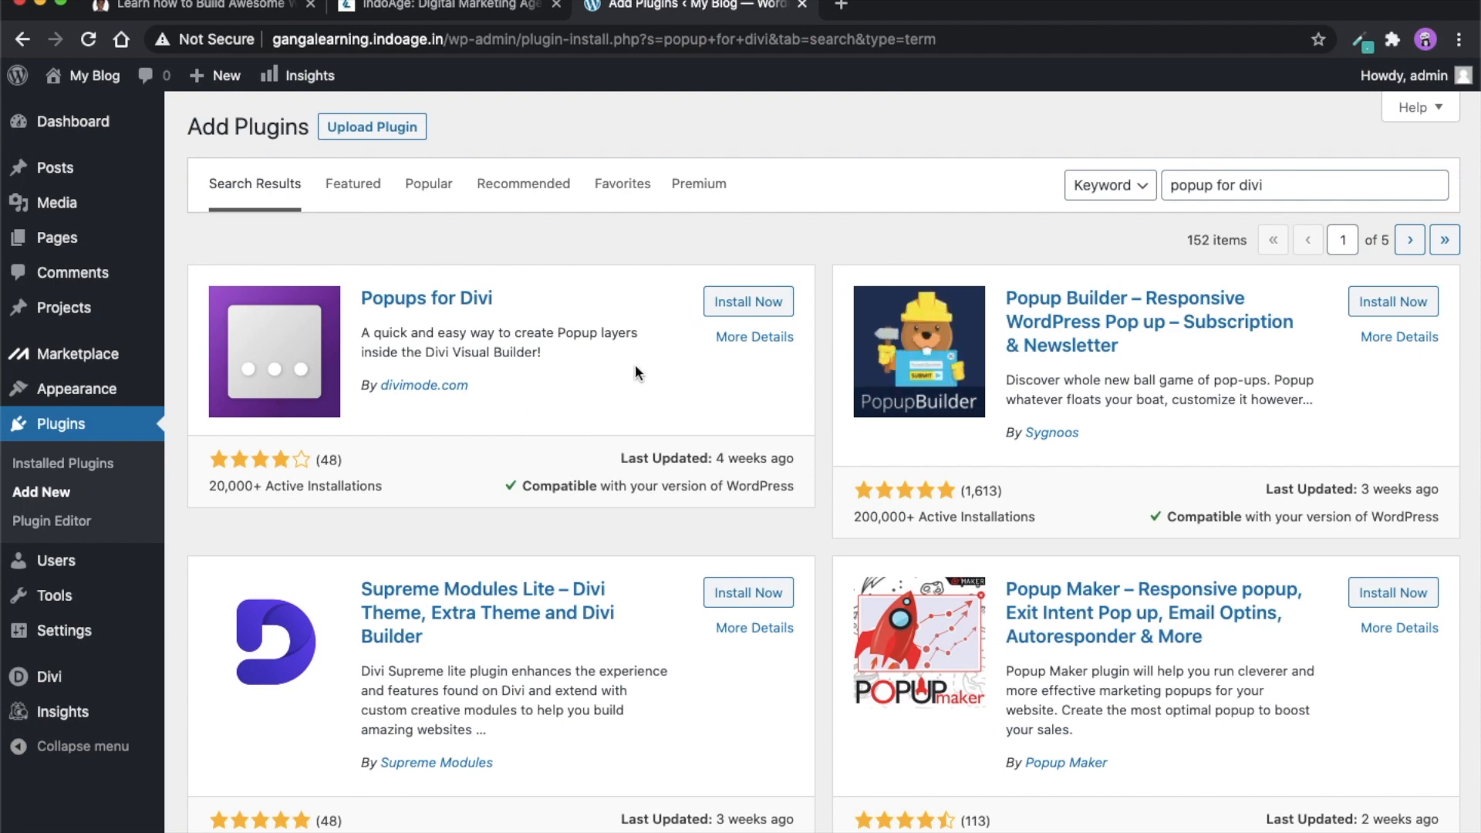
{"action": "left_click", "coordinate": [754, 303]}
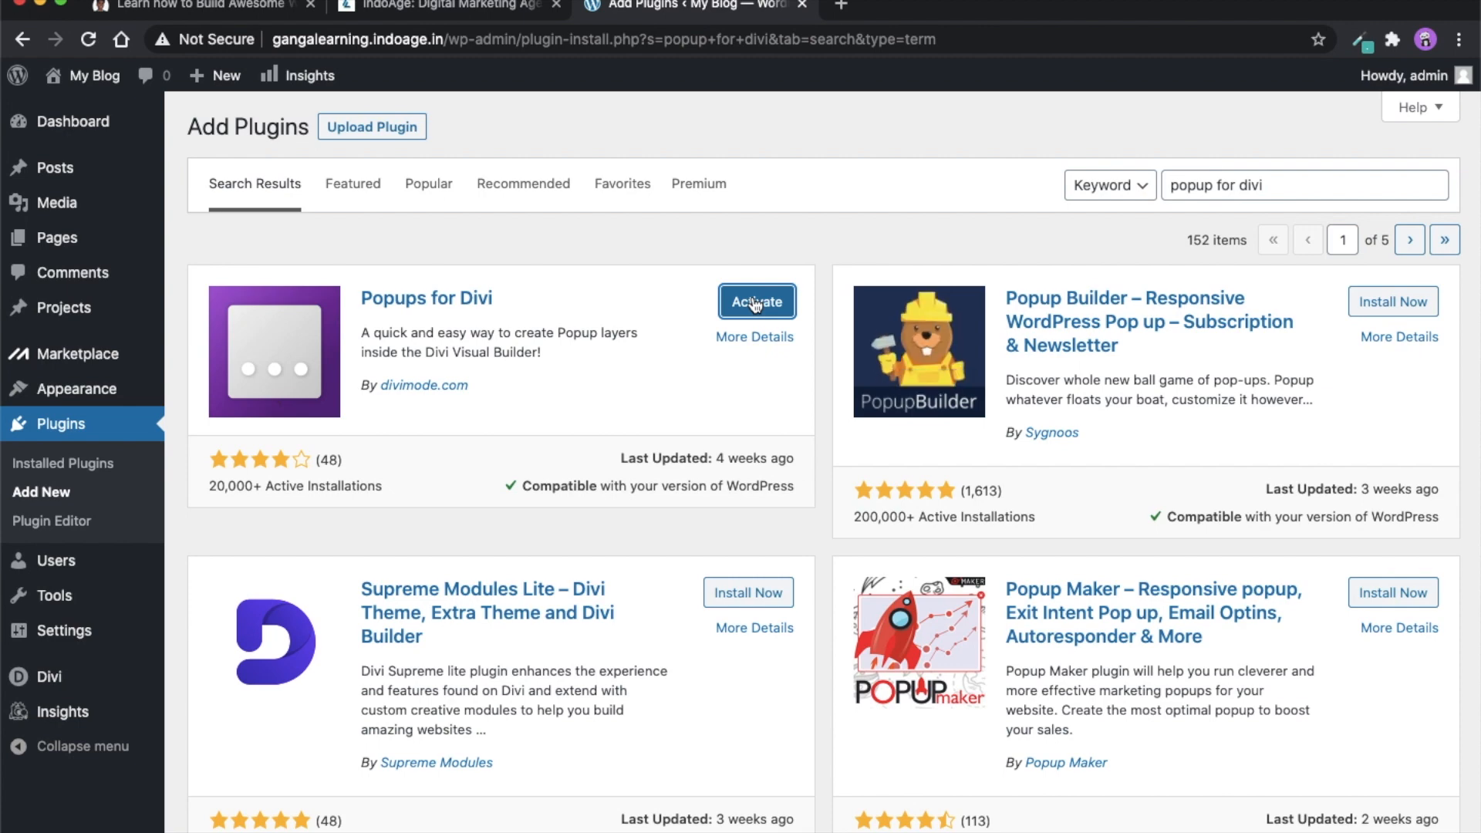
{"action": "left_click", "coordinate": [755, 305]}
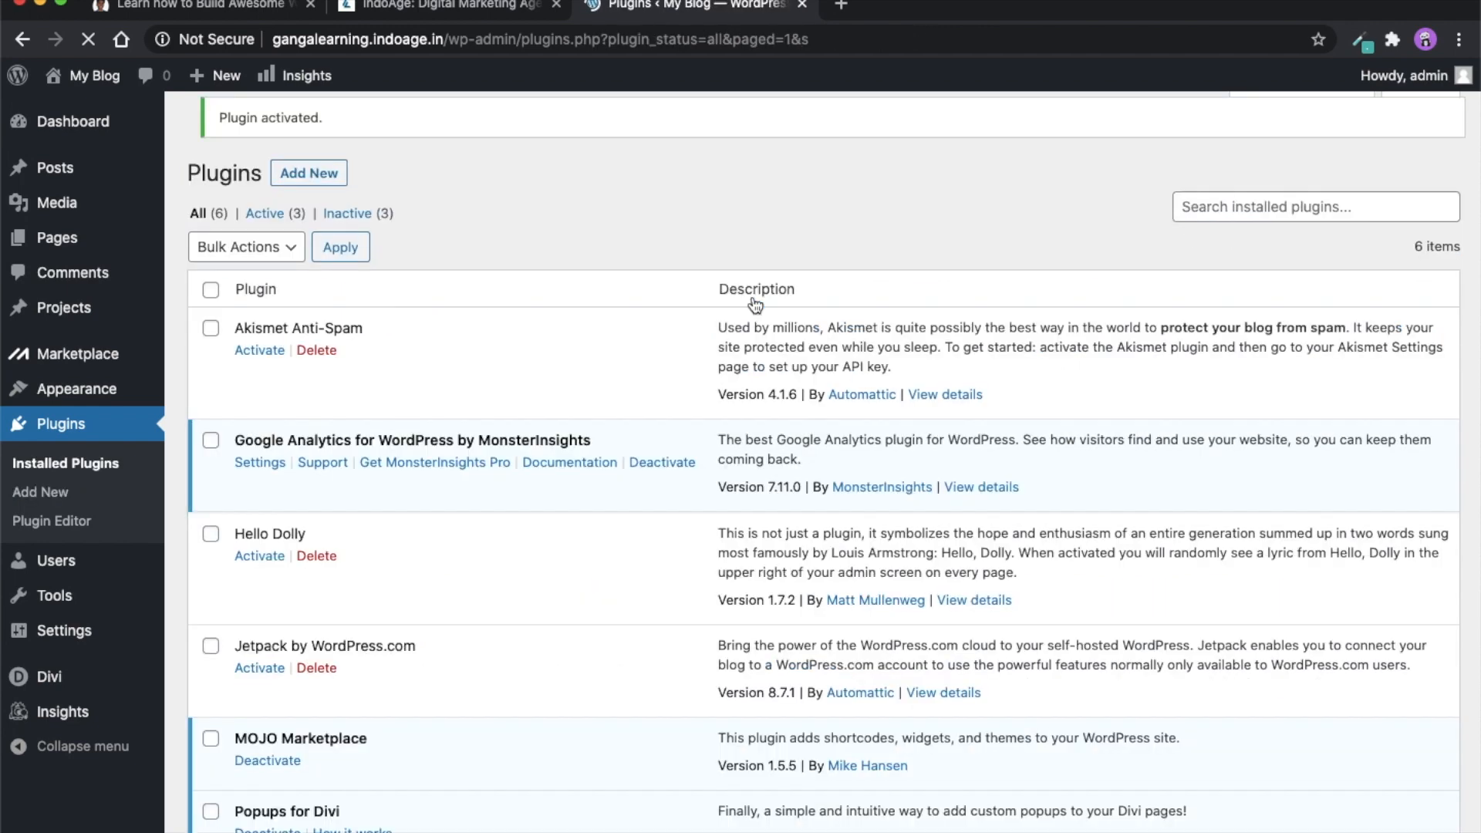
- Create a new page titled "popup" and publish it
{"action": "mouse_move", "coordinate": [87, 345]}
{"action": "mouse_move", "coordinate": [91, 237]}
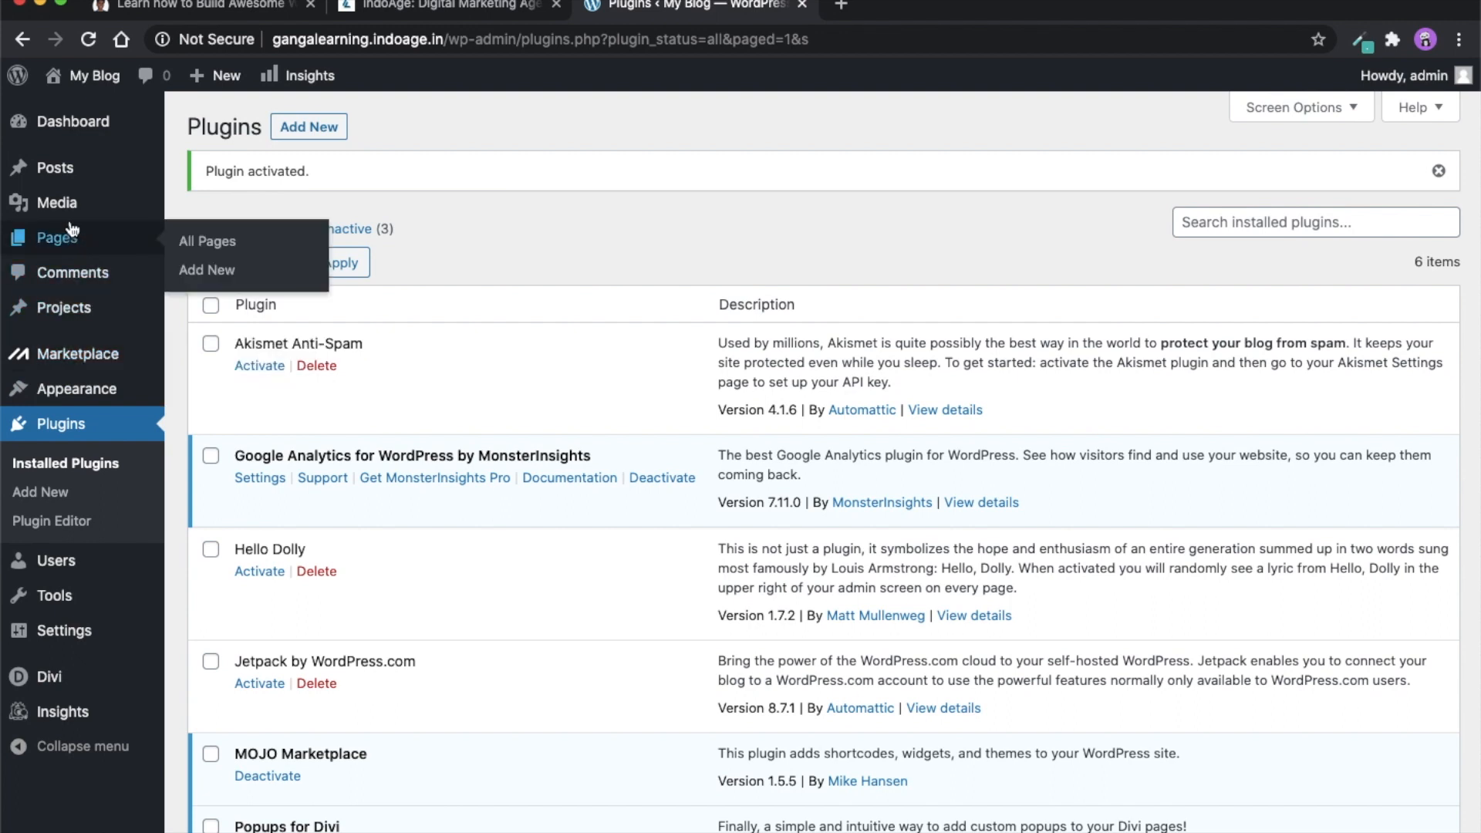
{"action": "left_click", "coordinate": [208, 271]}
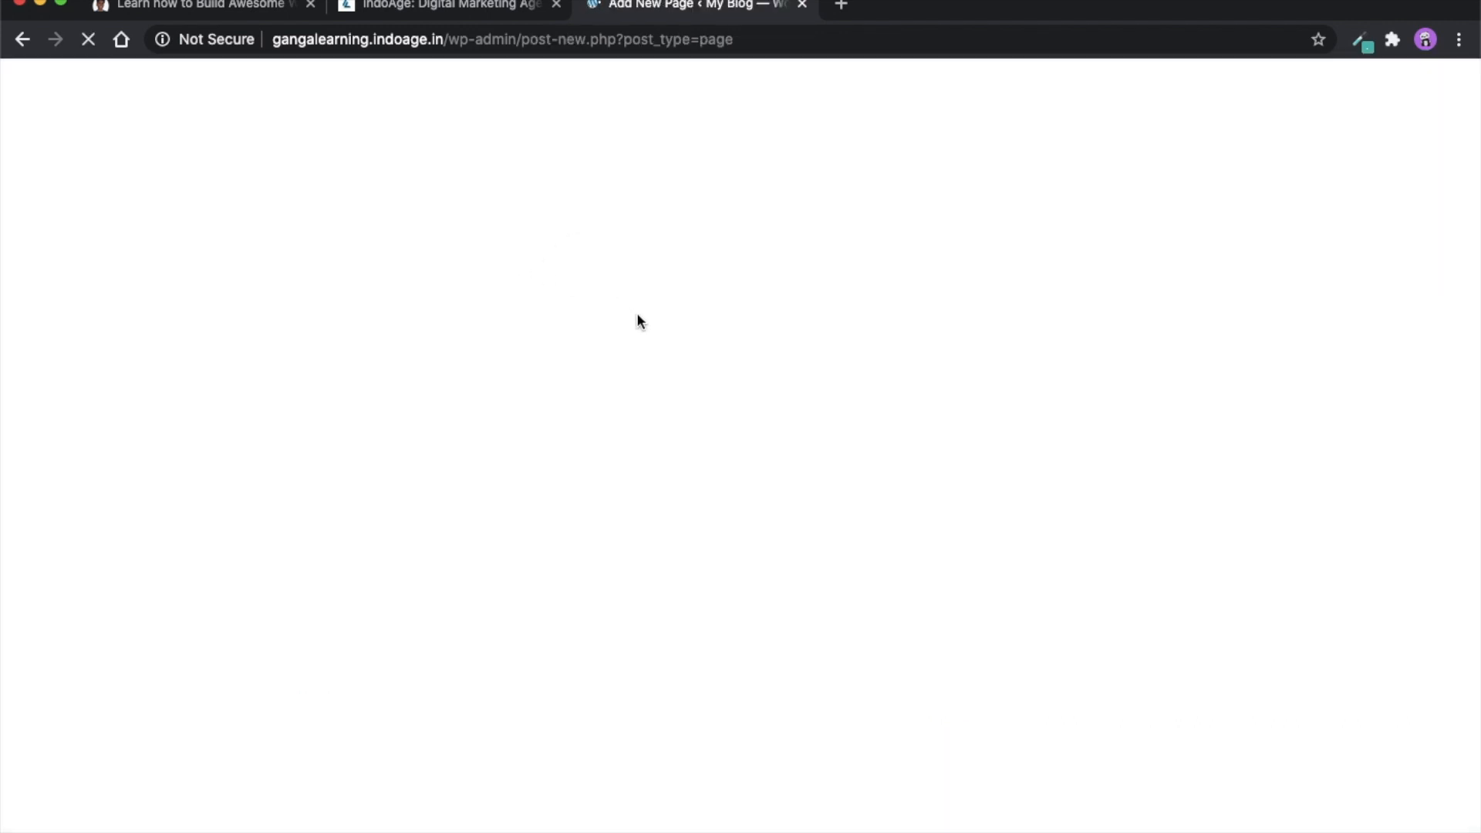
{"action": "type", "text": "indoage"}
{"action": "key", "text": "BackSpace"}
{"action": "key", "text": "BackSpace"}
{"action": "key", "text": "BackSpace"}
{"action": "key", "text": "BackSpace"}
{"action": "key", "text": "BackSpace"}
{"action": "key", "text": "BackSpace"}
{"action": "key", "text": "BackSpace"}
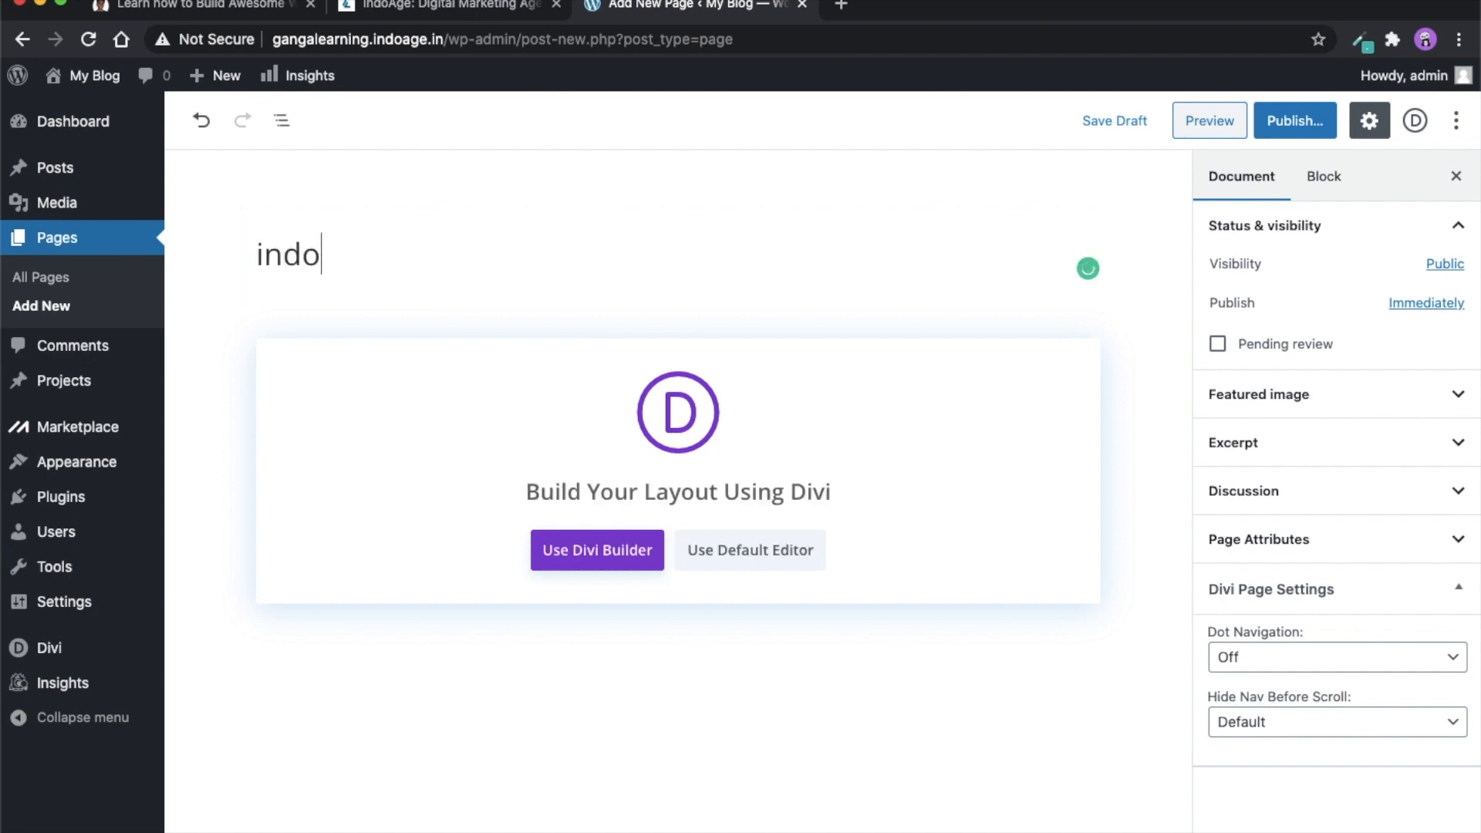
{"action": "type", "text": "popup"}
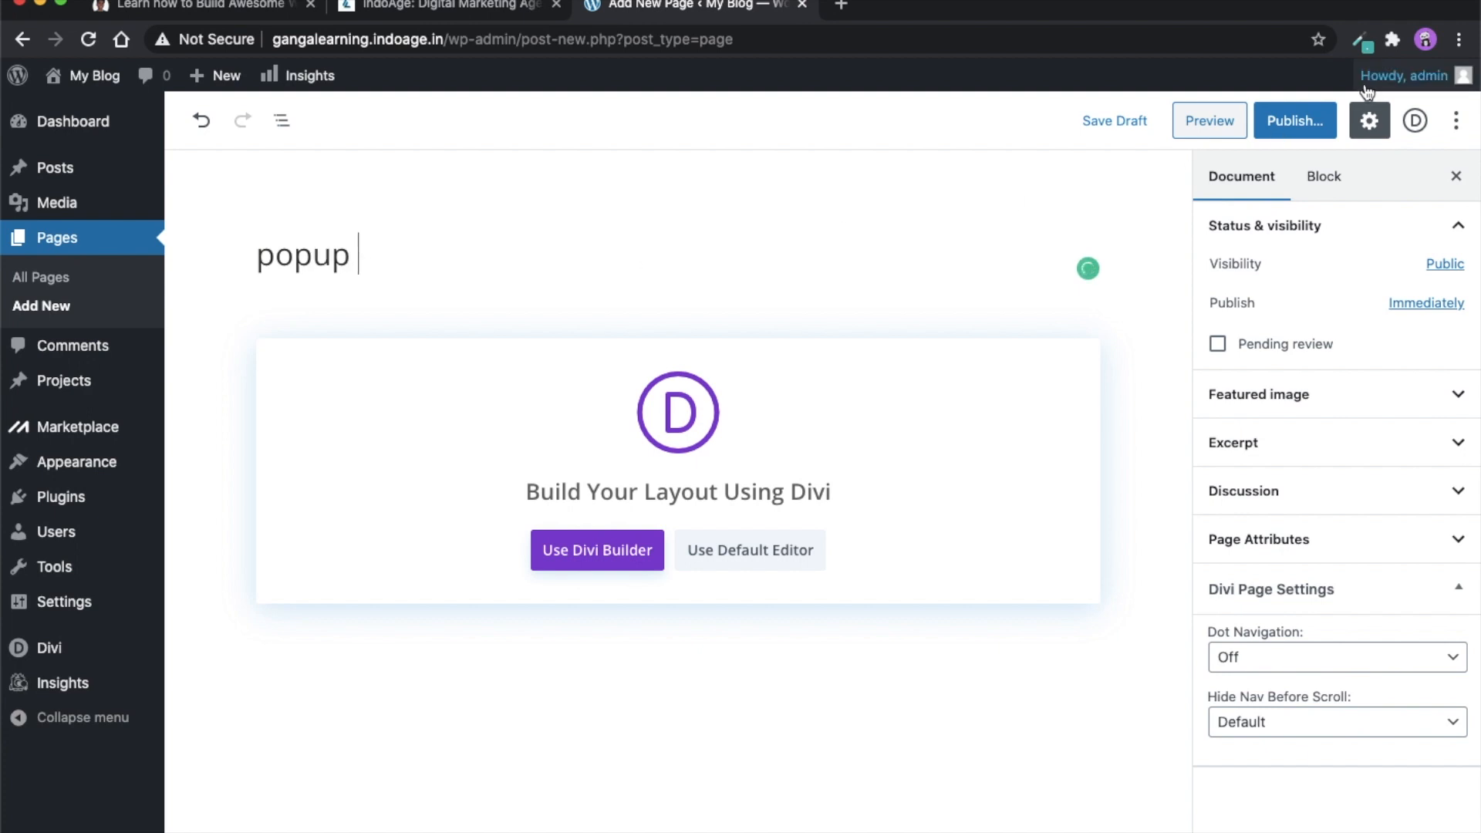
{"action": "left_click", "coordinate": [1289, 133]}
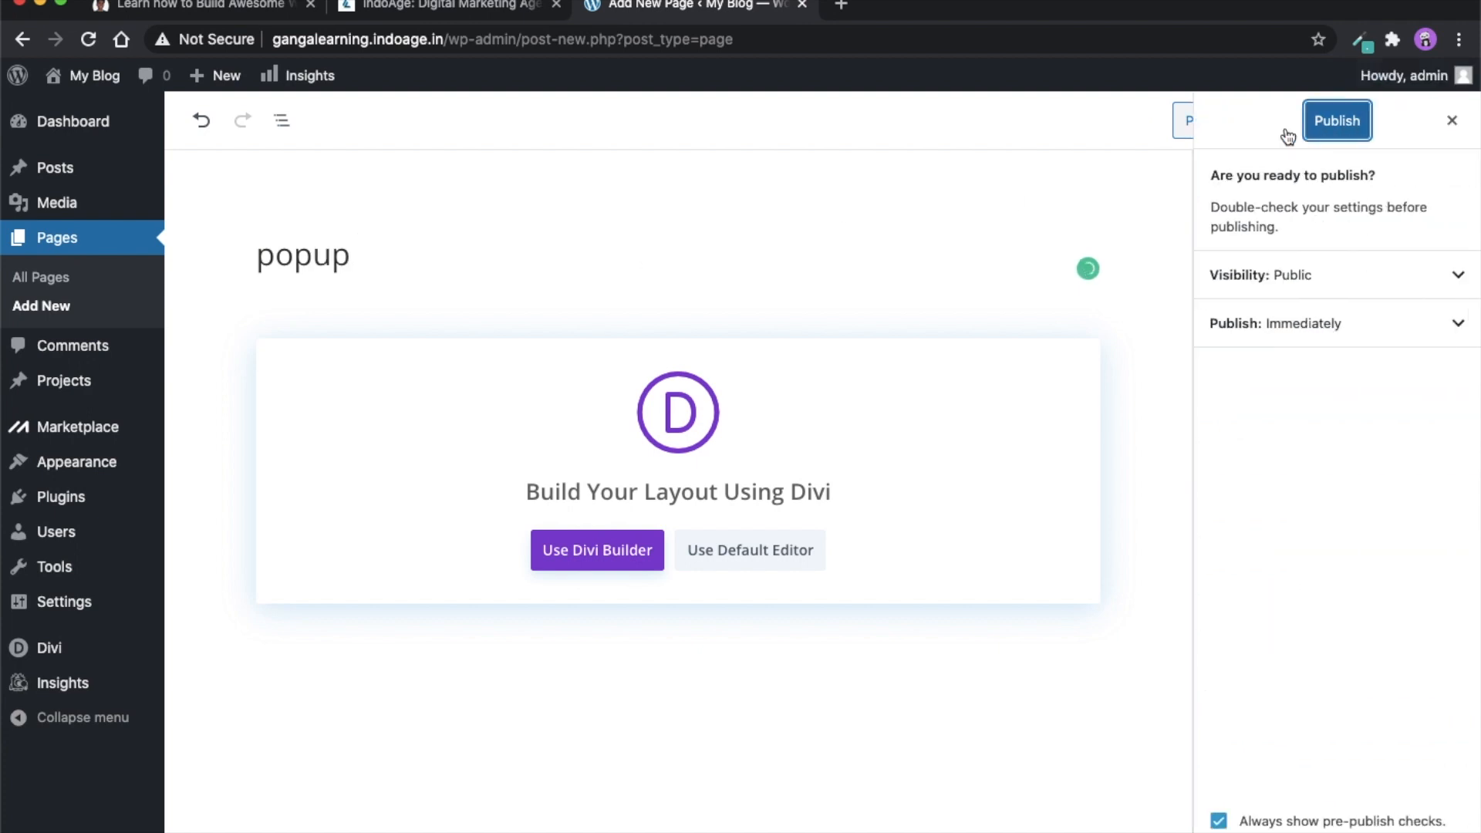
{"action": "left_click", "coordinate": [1343, 124]}
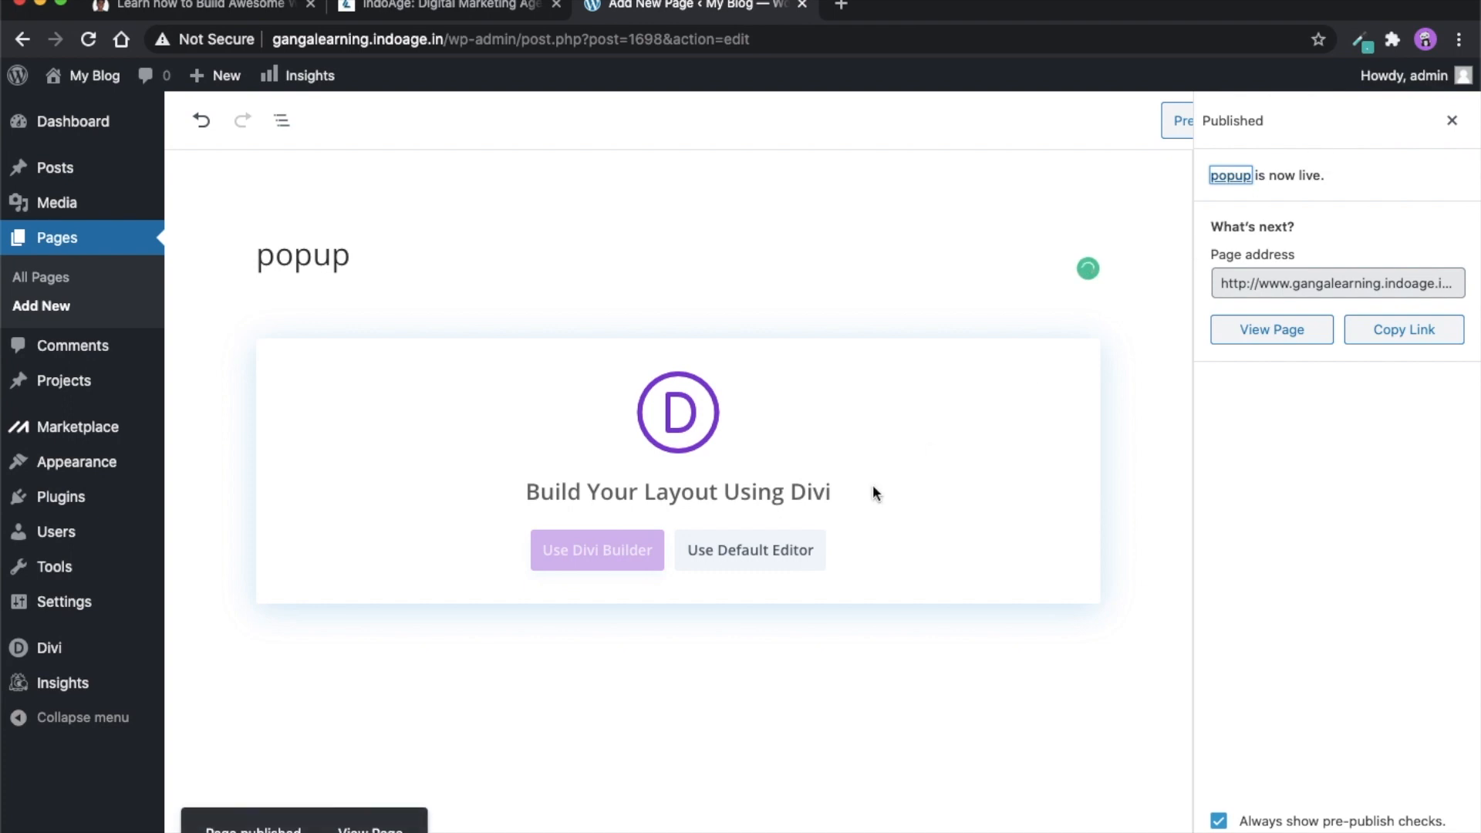
- Start building the popup page from scratch with the Divi Builder and insert a single-column row
{"action": "left_click", "coordinate": [574, 563]}
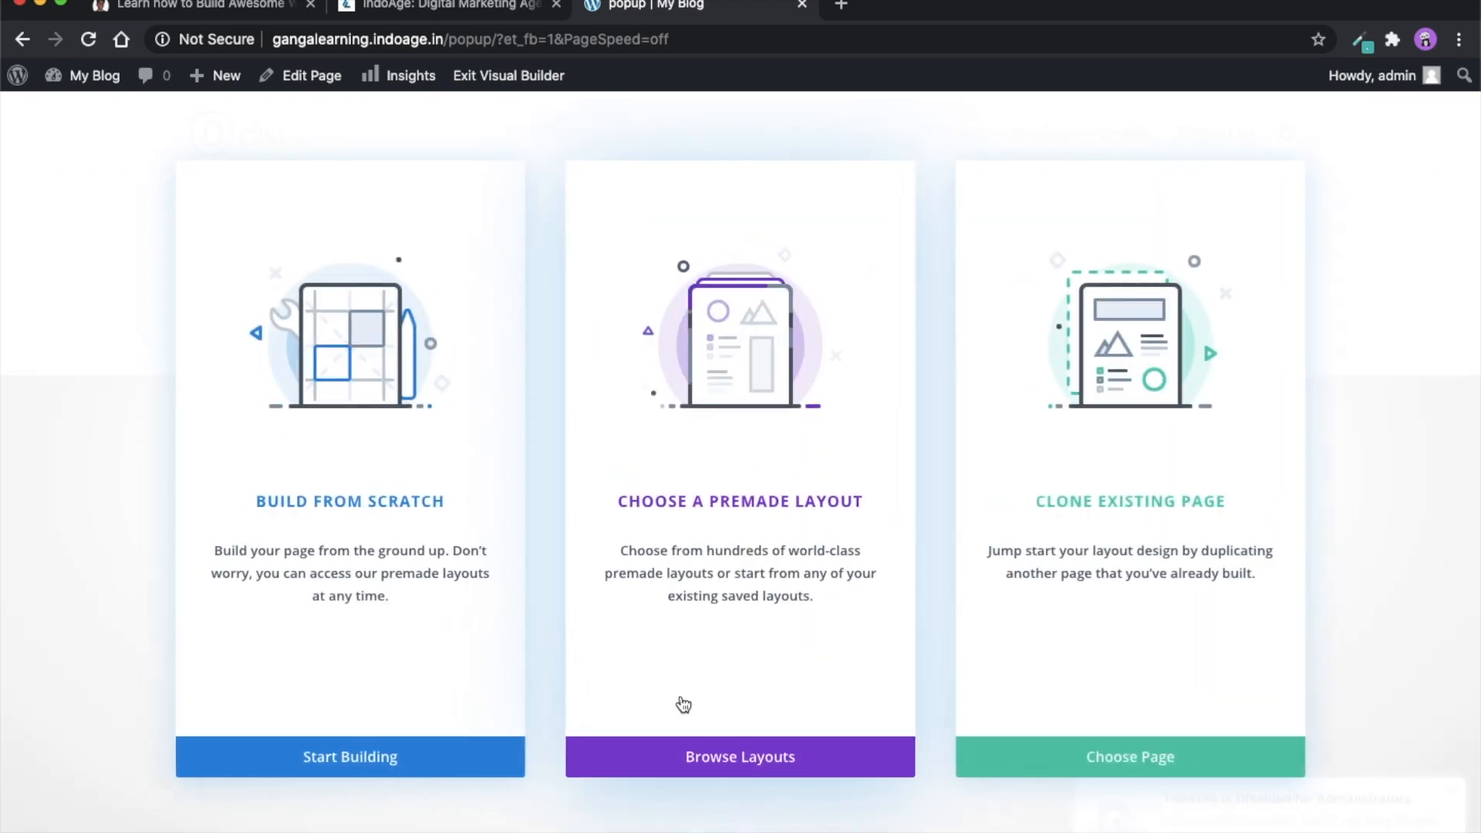
{"action": "left_click", "coordinate": [403, 757]}
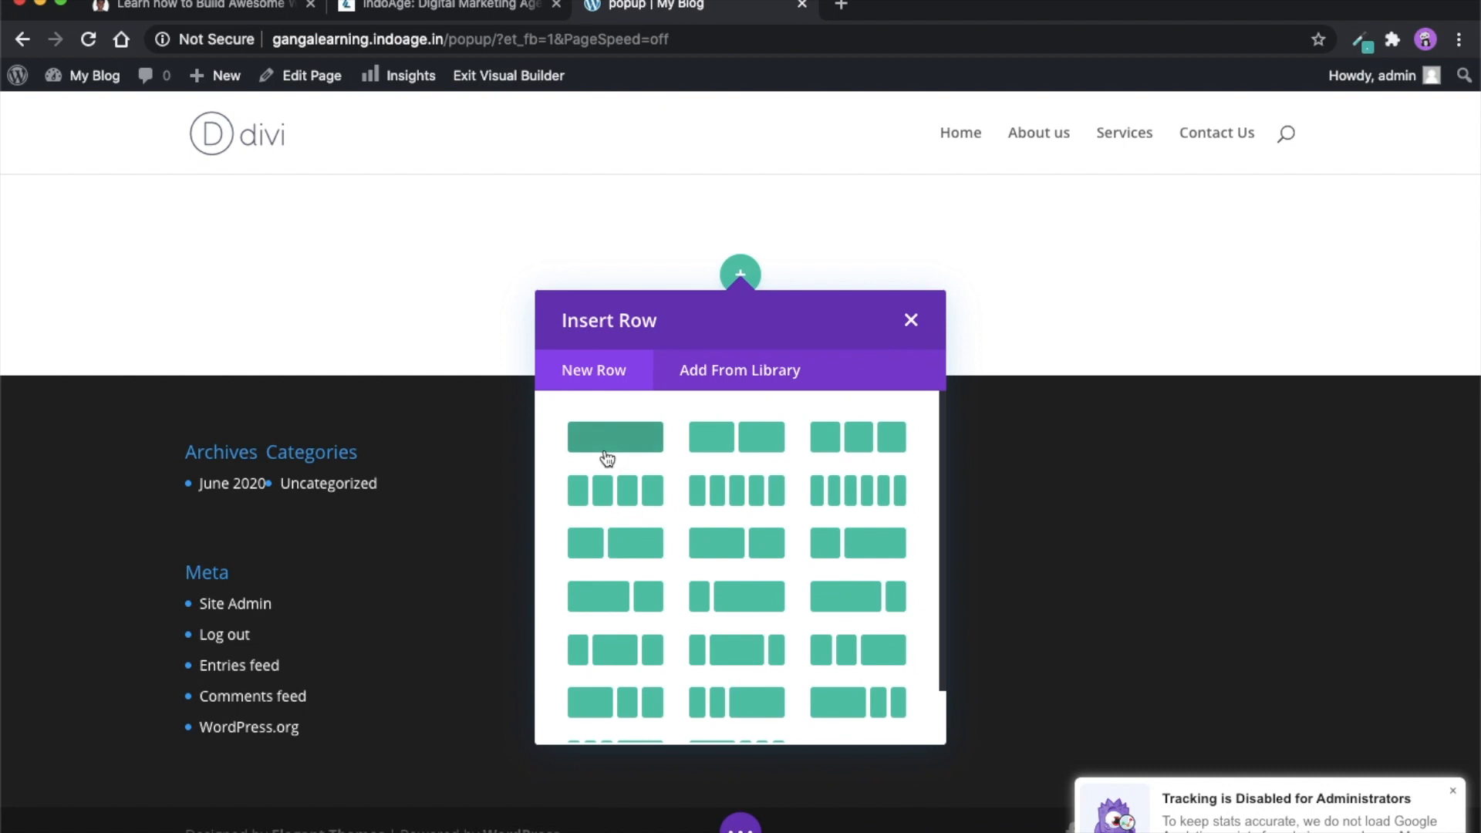
{"action": "left_click", "coordinate": [607, 458]}
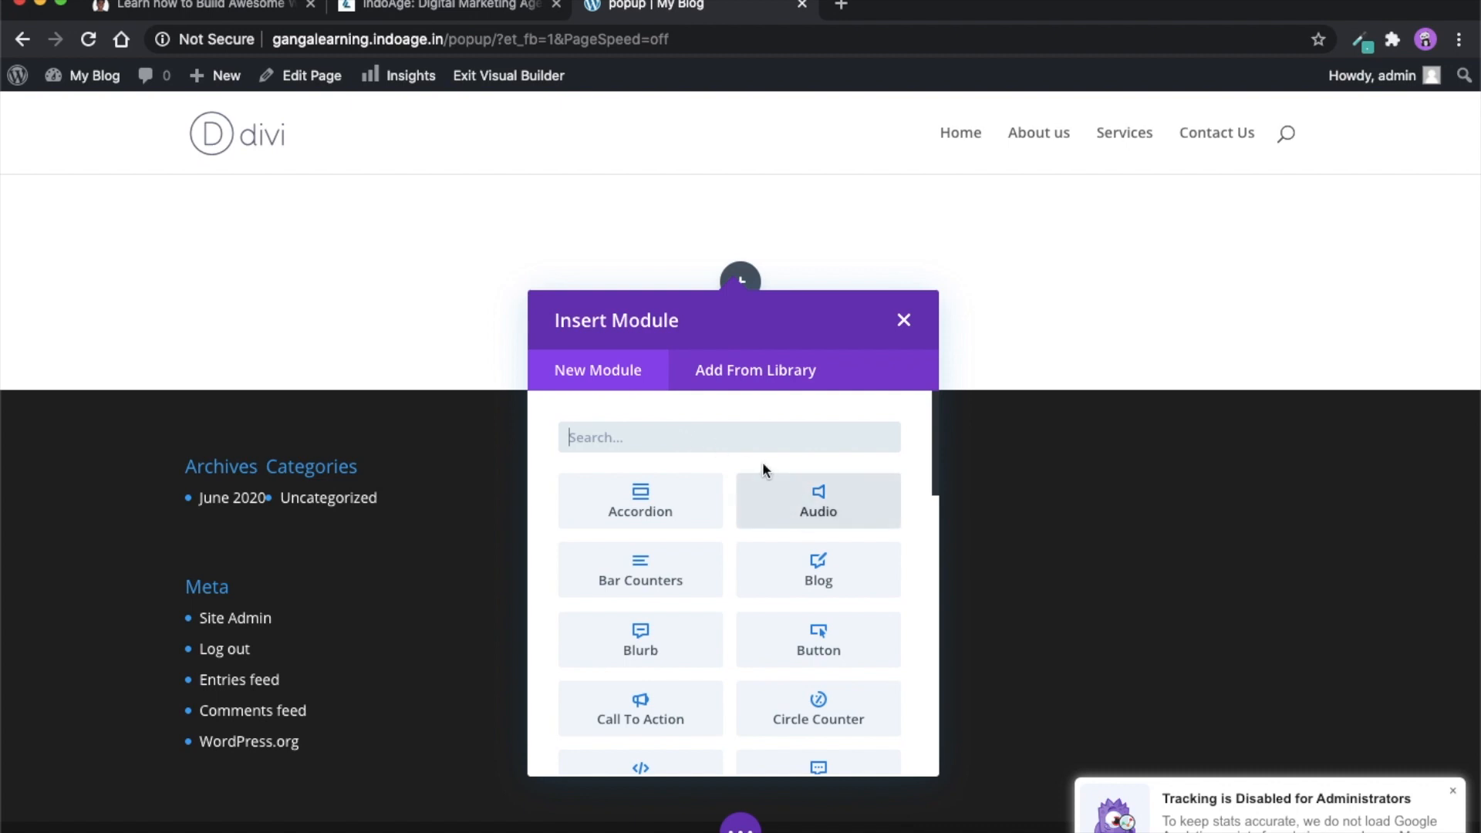
- Add a Contact Form module to the row and check its Name field's settings
{"action": "type", "text": "conat"}
{"action": "key", "text": "BackSpace"}
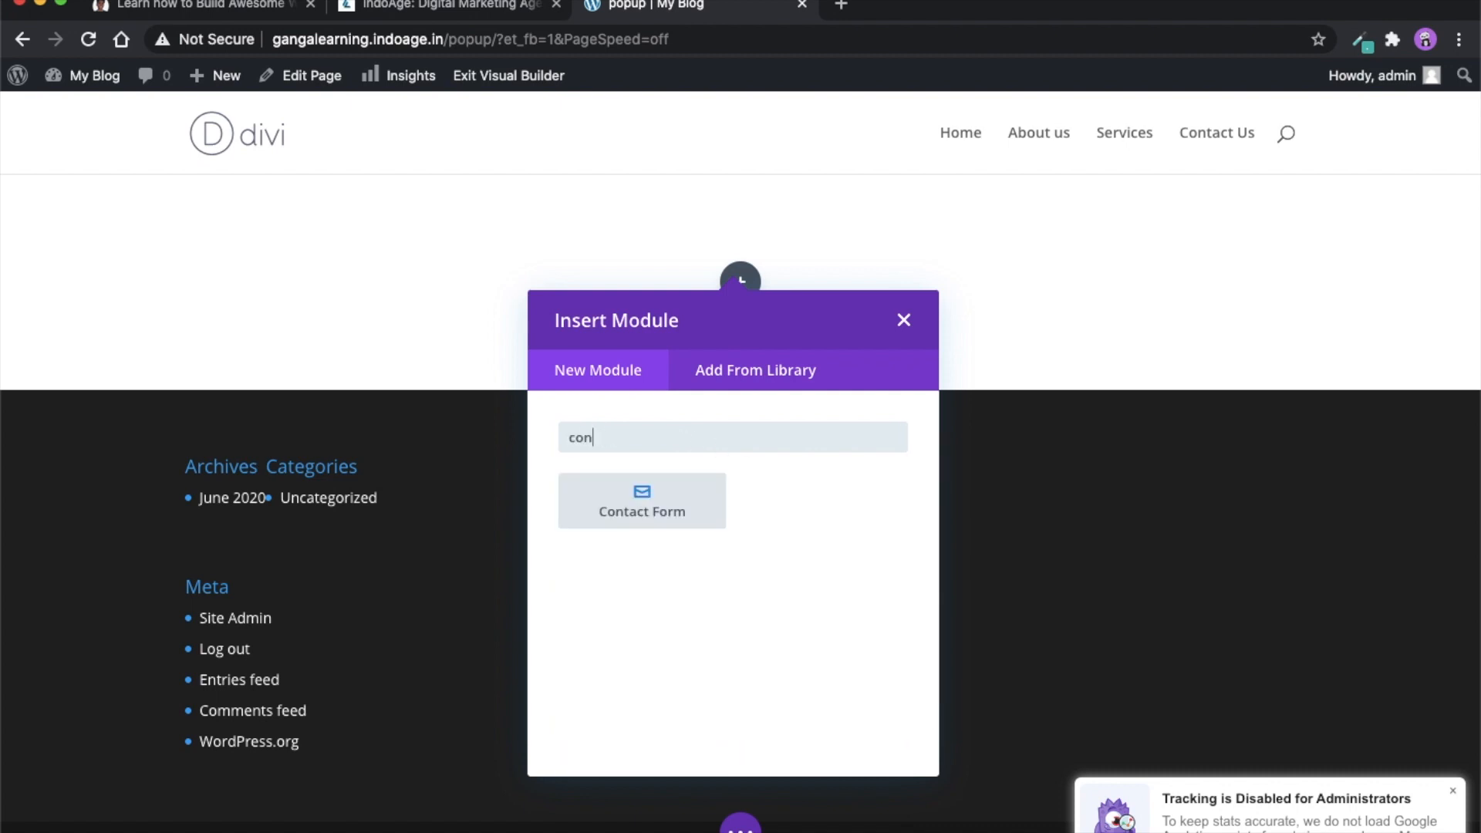
{"action": "left_click", "coordinate": [685, 512]}
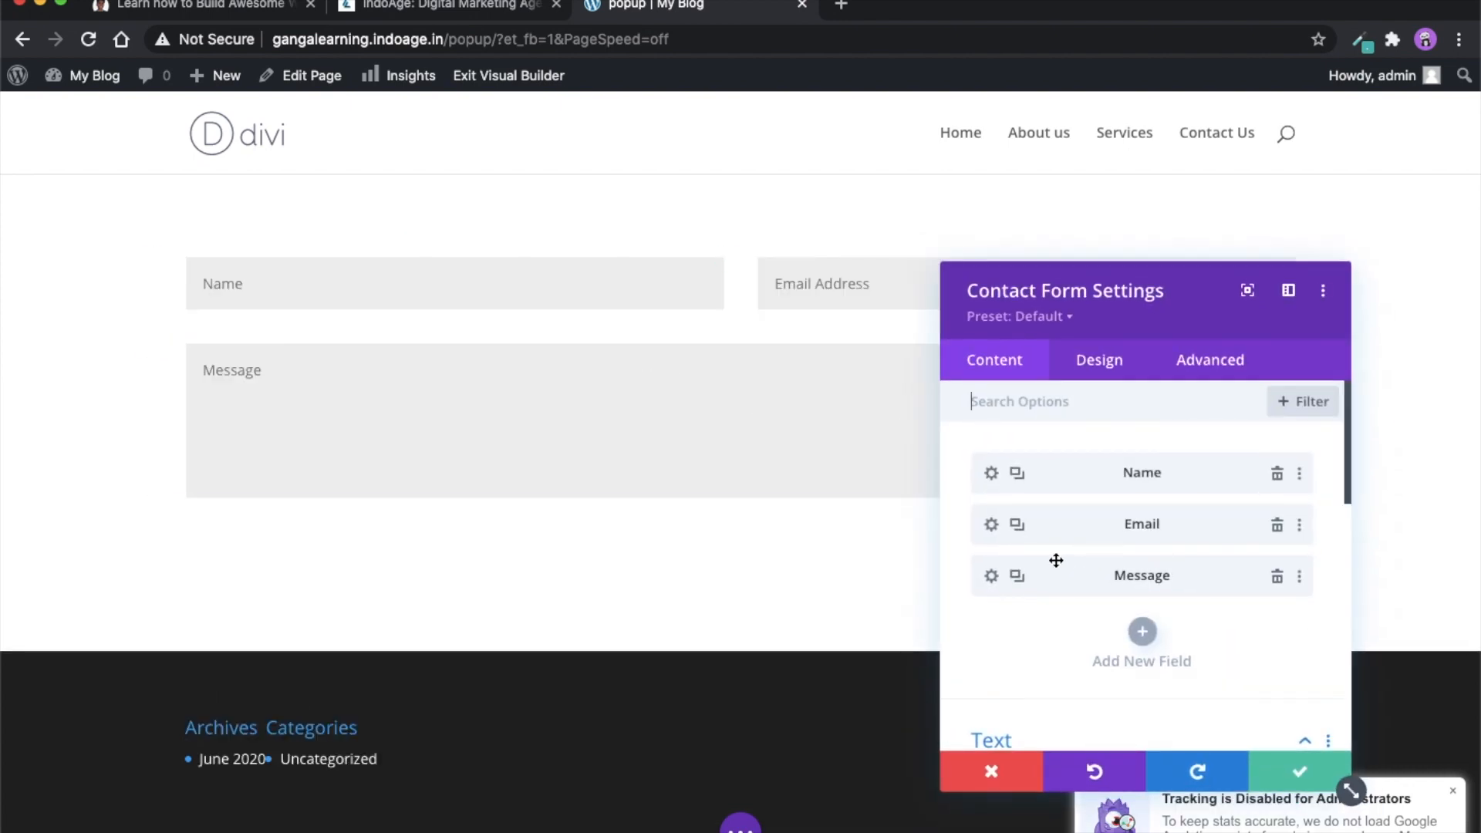
{"action": "left_click", "coordinate": [989, 471]}
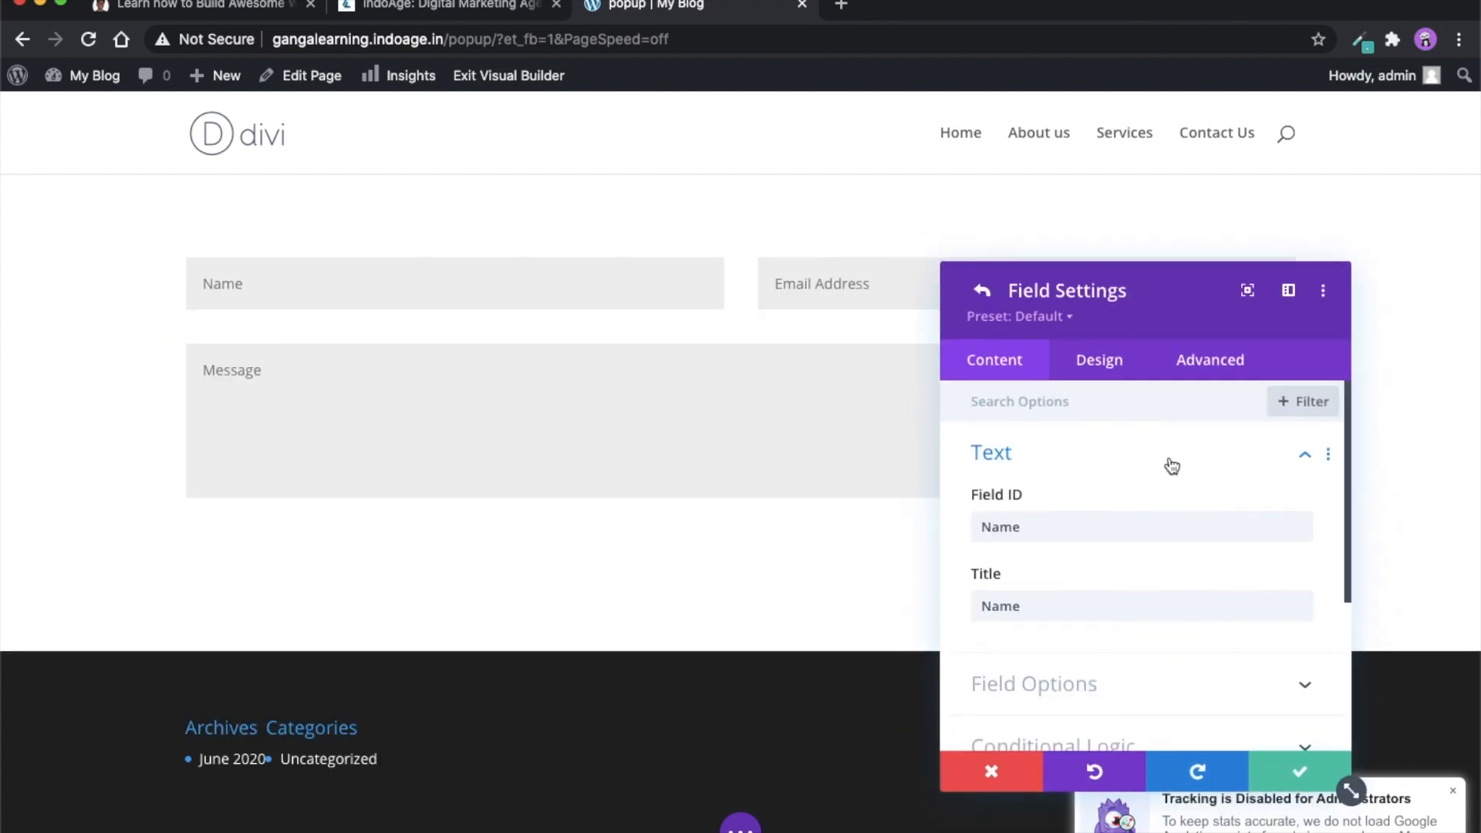
{"action": "left_click", "coordinate": [1313, 772]}
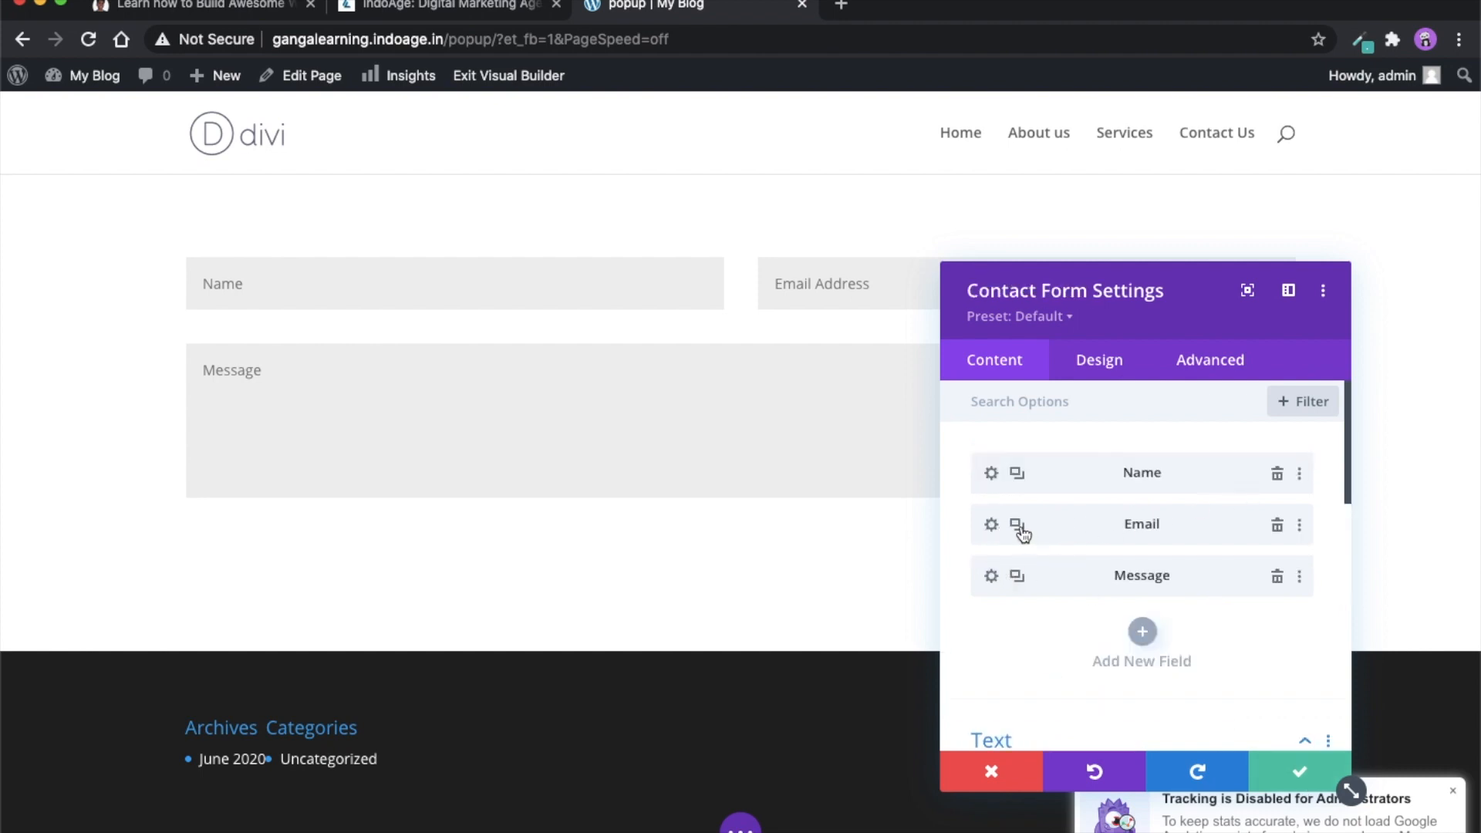
- Duplicate the contact form's Email field and set the copy's field ID and title to "Phone"
{"action": "left_click", "coordinate": [1017, 525]}
{"action": "left_click", "coordinate": [990, 576]}
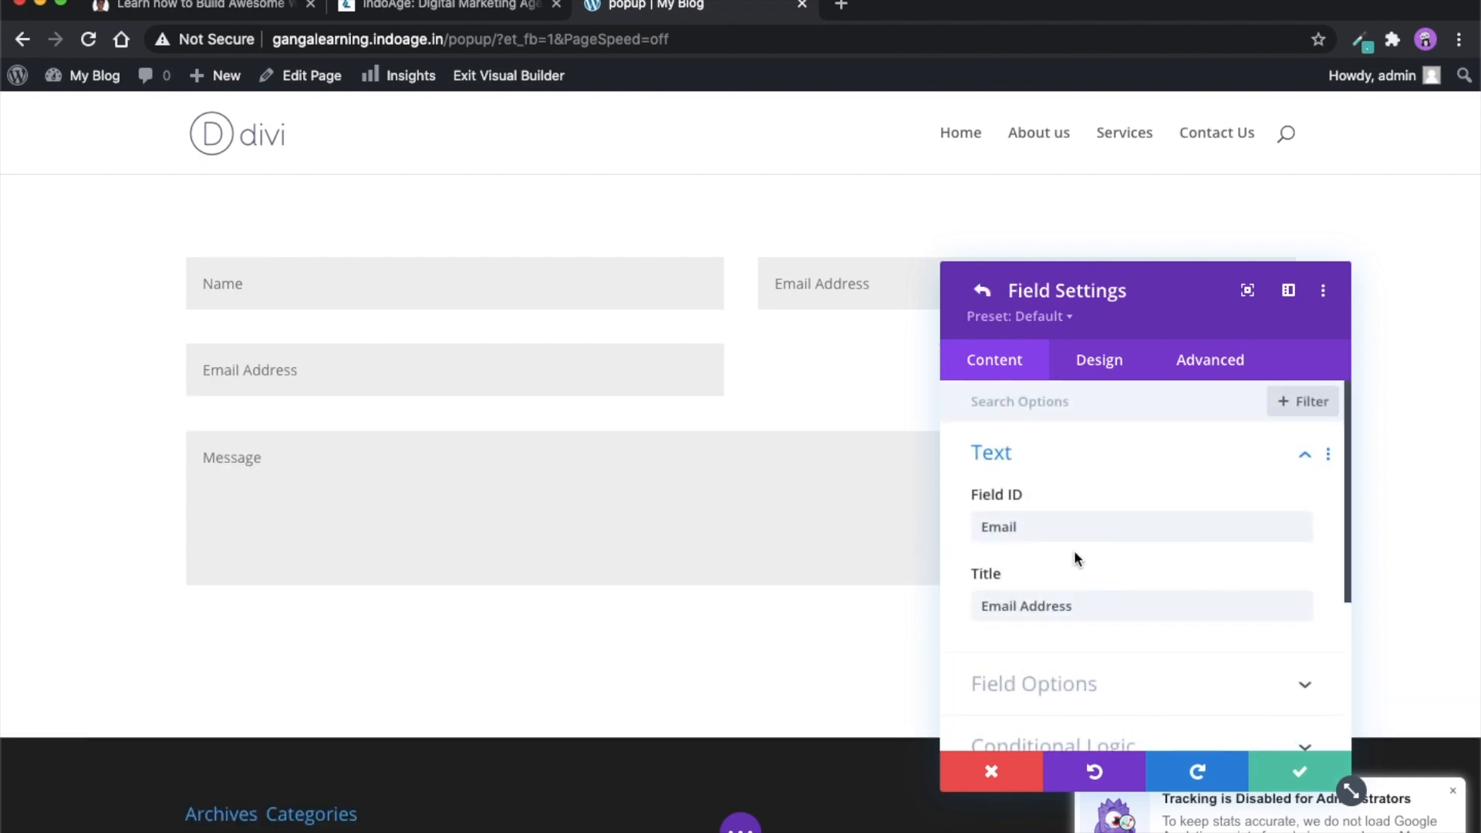
{"action": "double_click", "coordinate": [1077, 526]}
{"action": "type", "text": "Phone"}
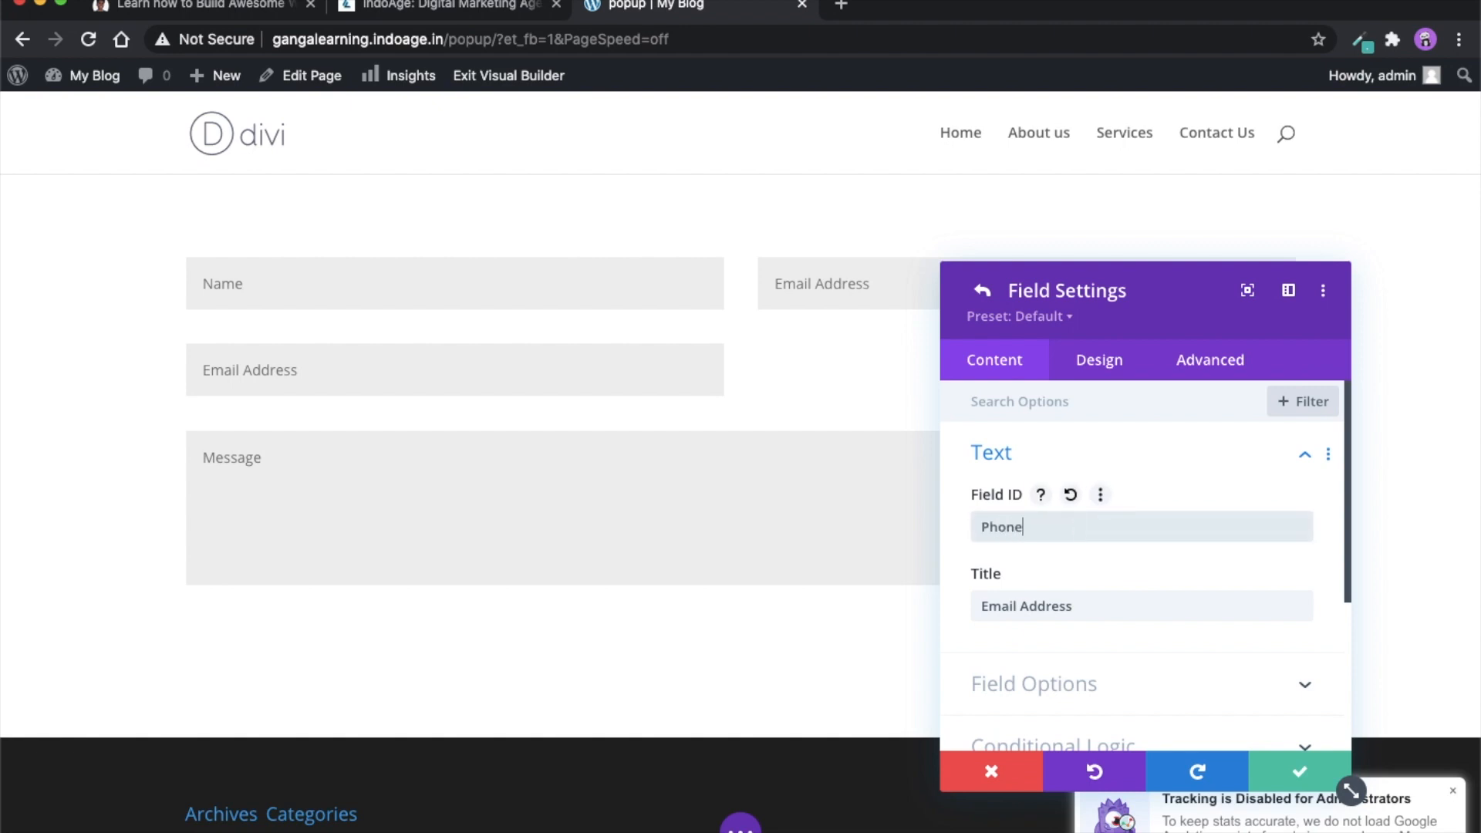
{"action": "triple_click", "coordinate": [1068, 598]}
{"action": "type", "text": "Phone"}
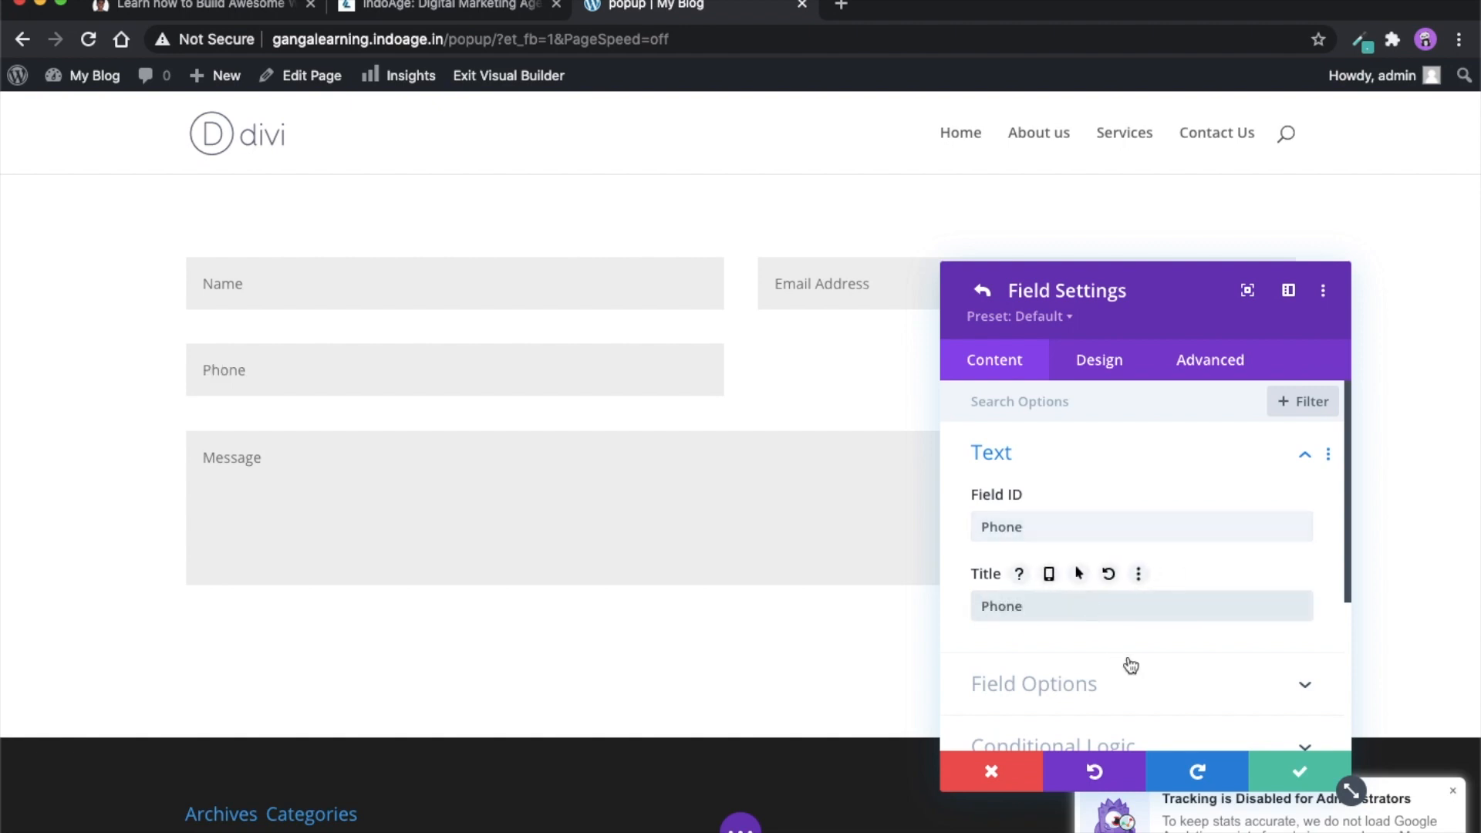
- Make the Phone field span the full width of the form
{"action": "left_click", "coordinate": [1109, 359]}
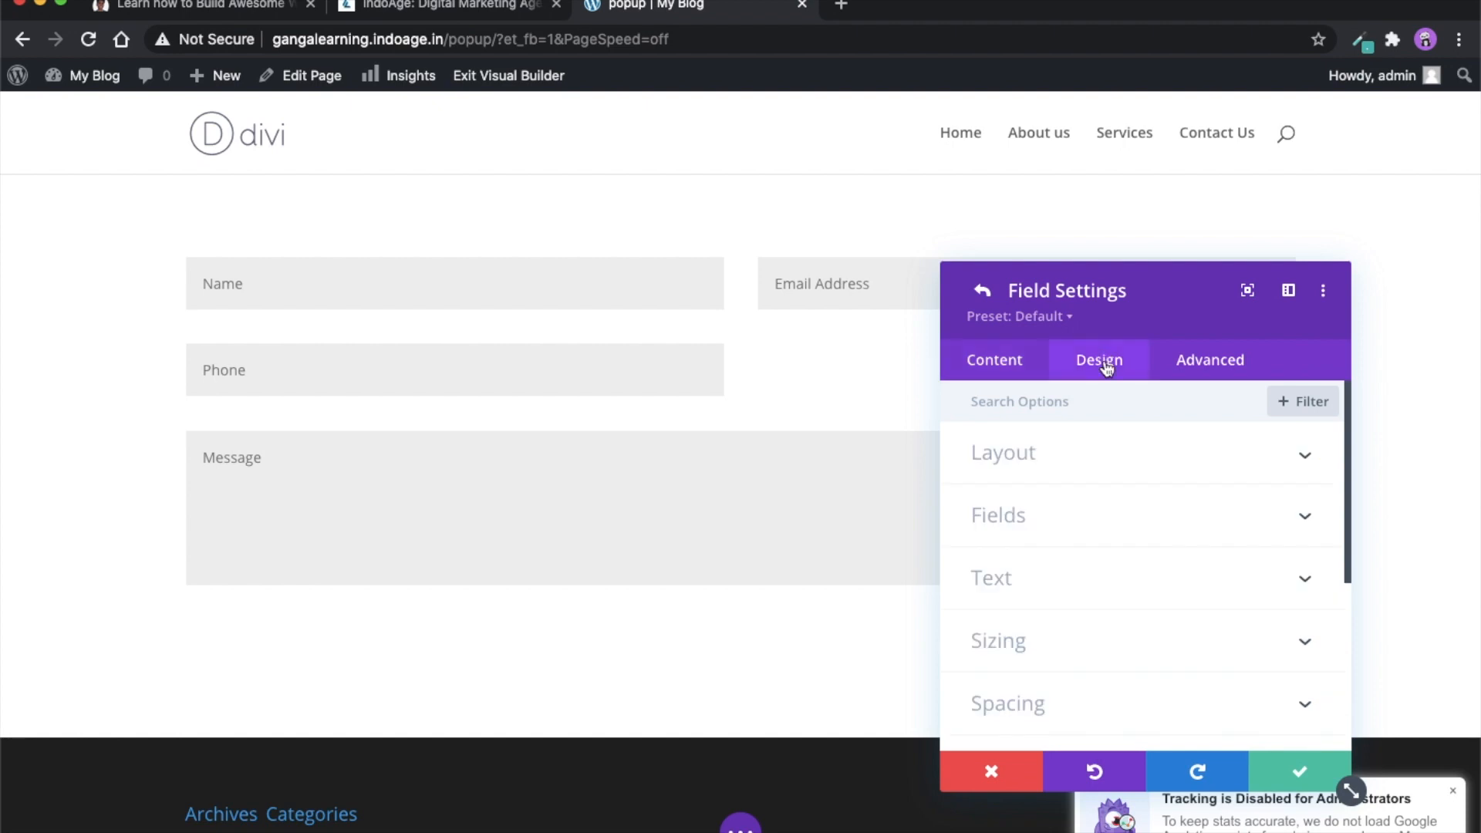
{"action": "left_click", "coordinate": [1063, 470]}
{"action": "left_click", "coordinate": [1020, 531]}
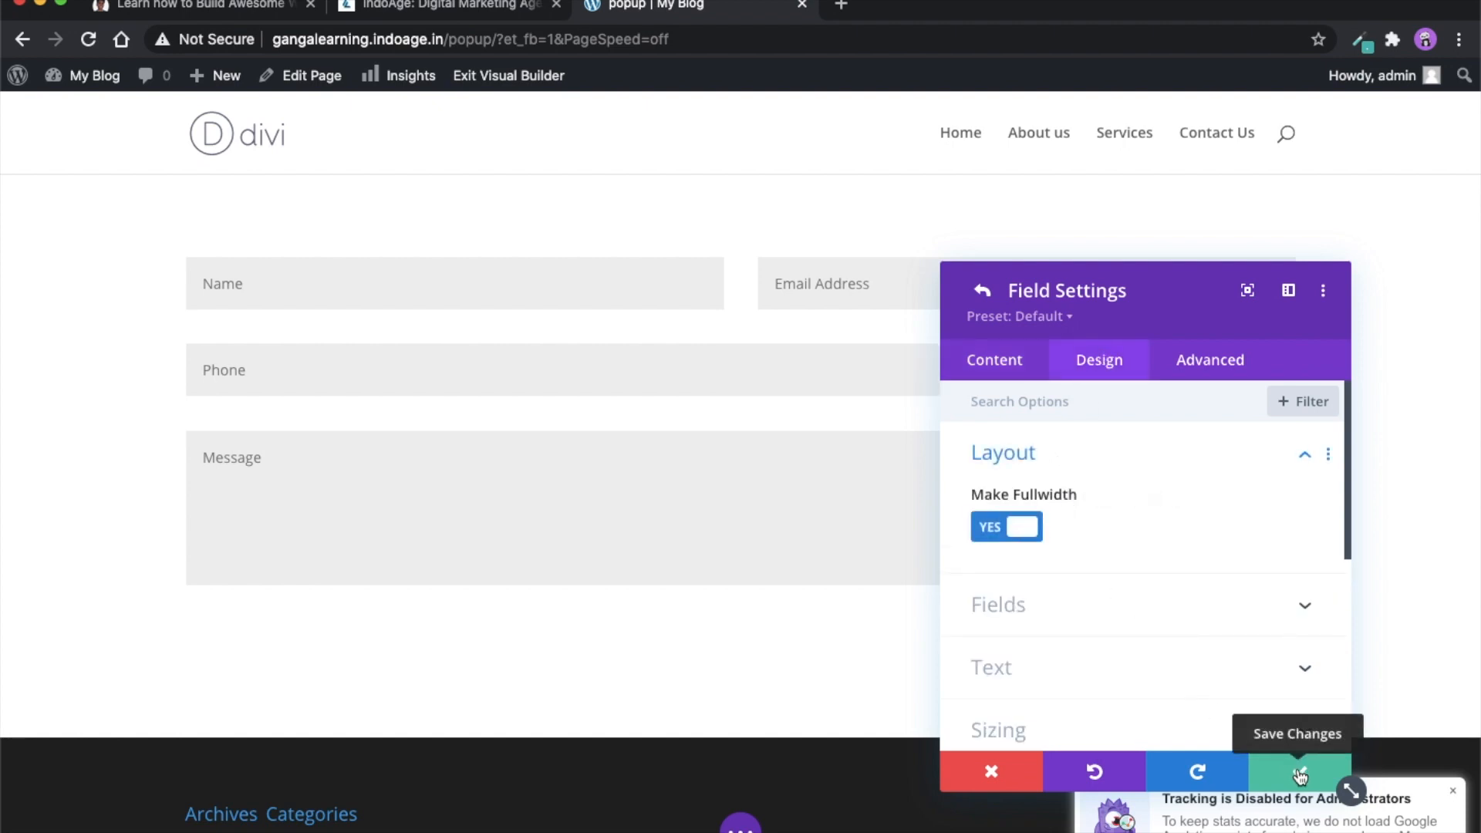
- Check the Phone field's text and field options, and save the field settings
{"action": "left_click", "coordinate": [1003, 366]}
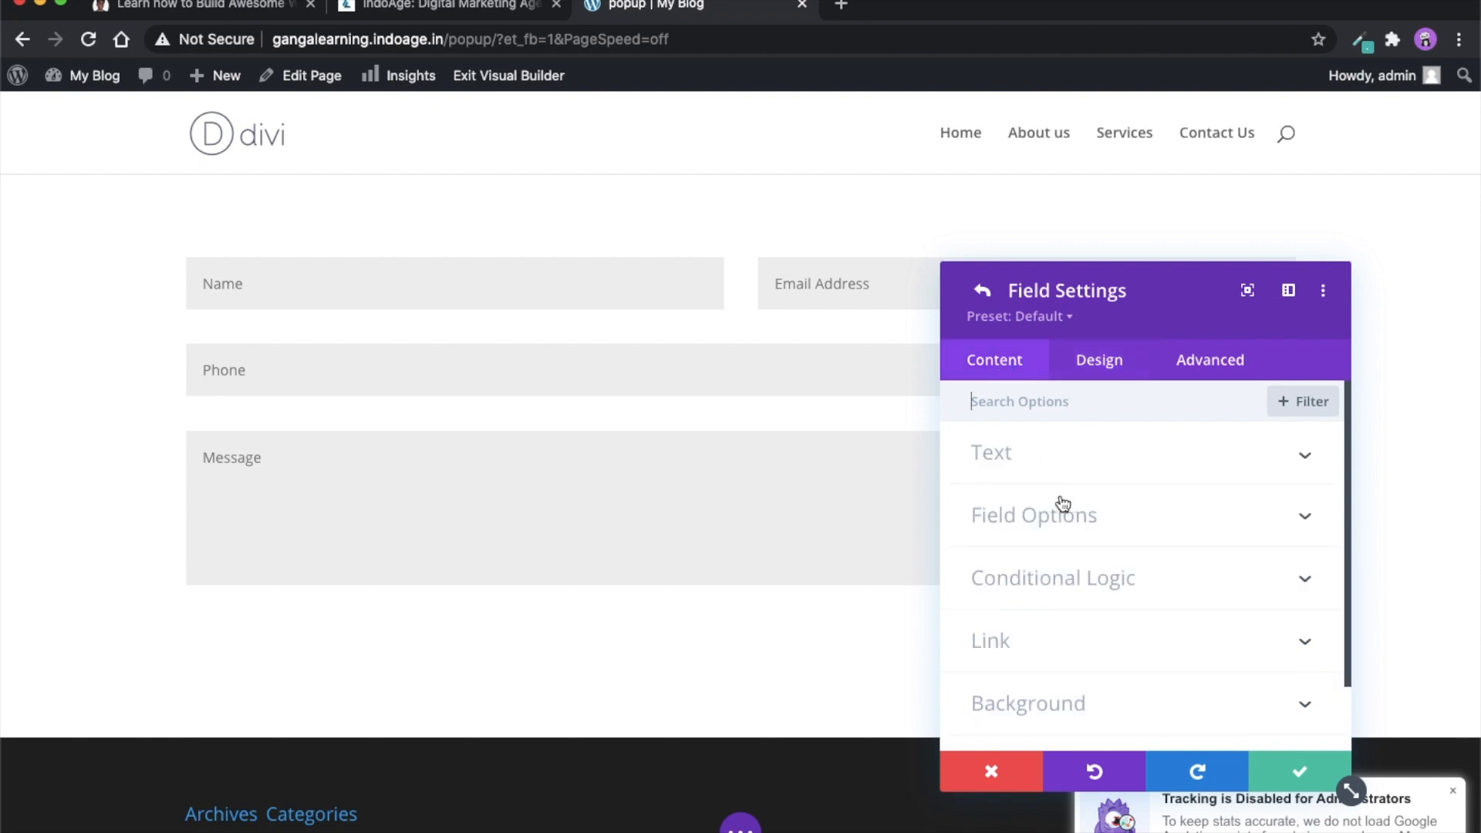
{"action": "left_click", "coordinate": [1013, 461]}
{"action": "left_click", "coordinate": [1007, 455]}
{"action": "scroll", "coordinate": [1041, 564], "scroll_direction": "down", "scroll_amount": 2}
{"action": "scroll", "coordinate": [1052, 511], "scroll_direction": "up", "scroll_amount": 2}
{"action": "left_click", "coordinate": [1046, 532]}
{"action": "scroll", "coordinate": [1075, 585], "scroll_direction": "down", "scroll_amount": 2}
{"action": "scroll", "coordinate": [1076, 584], "scroll_direction": "up", "scroll_amount": 3}
{"action": "left_click", "coordinate": [1316, 777]}
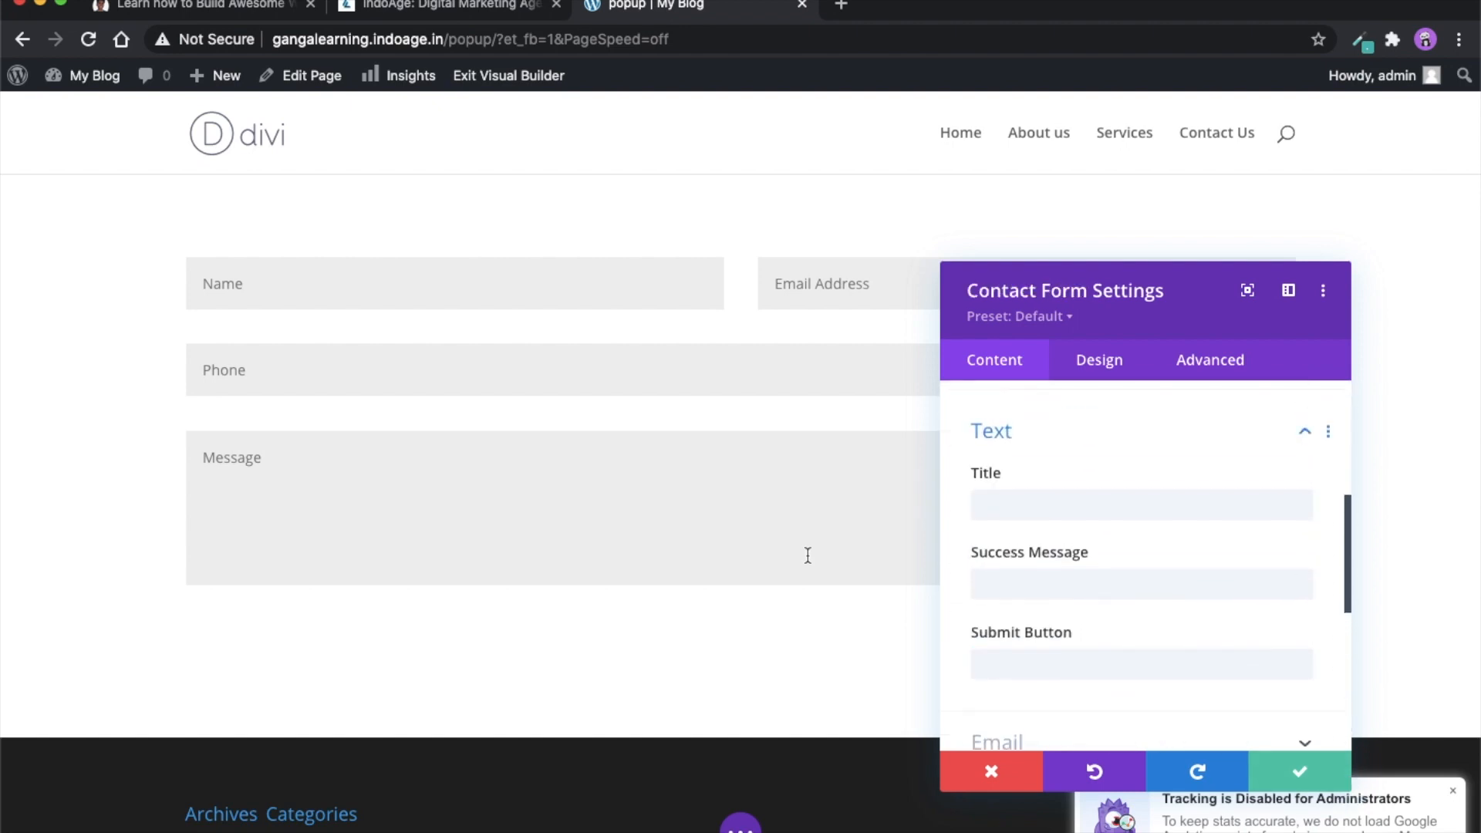
- Set the contact form's title to "Contact us" and save the form settings
{"action": "left_click", "coordinate": [999, 509]}
{"action": "type", "text": "Contact us"}
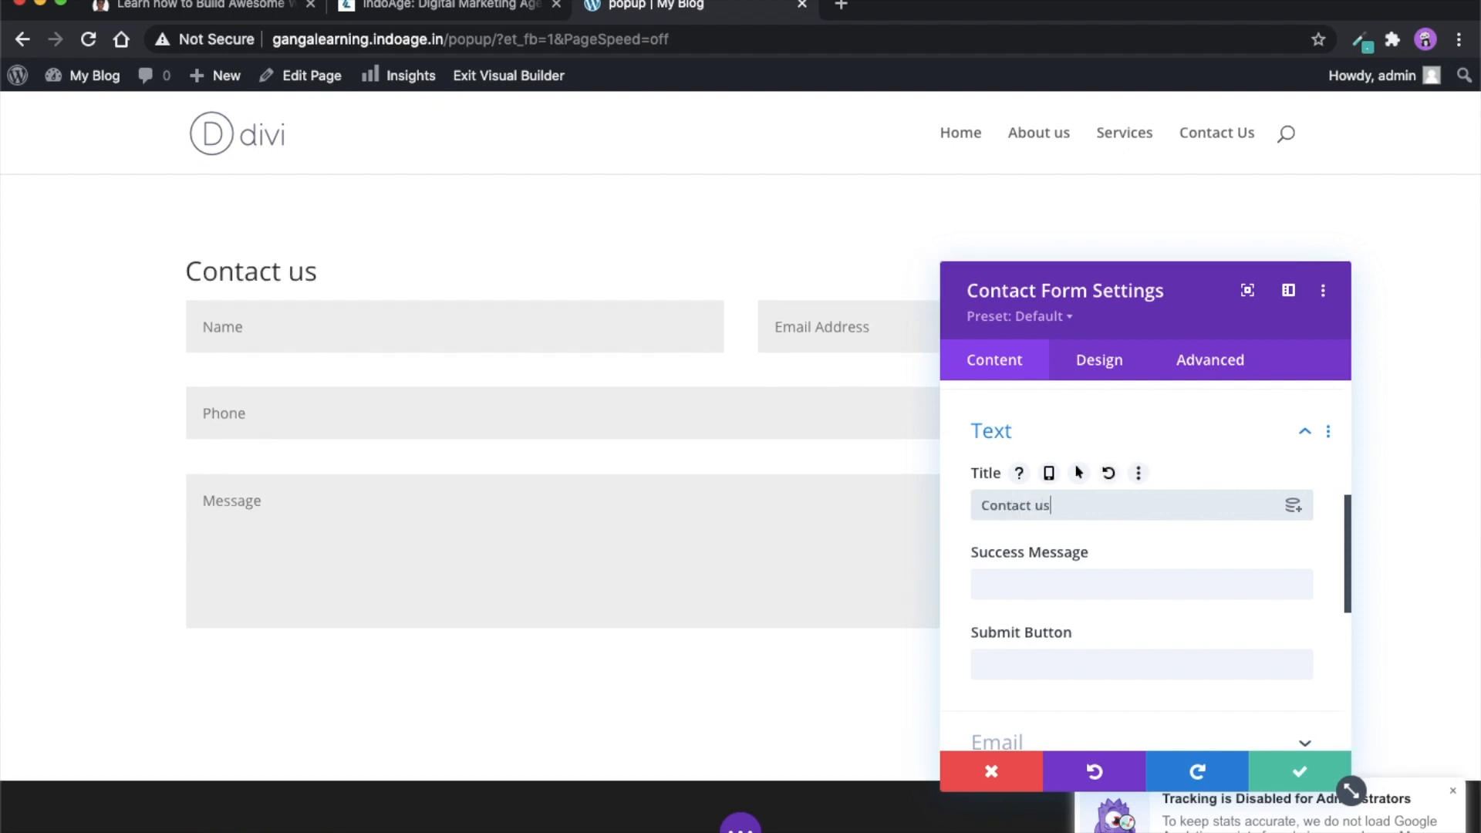
{"action": "left_click", "coordinate": [1300, 774]}
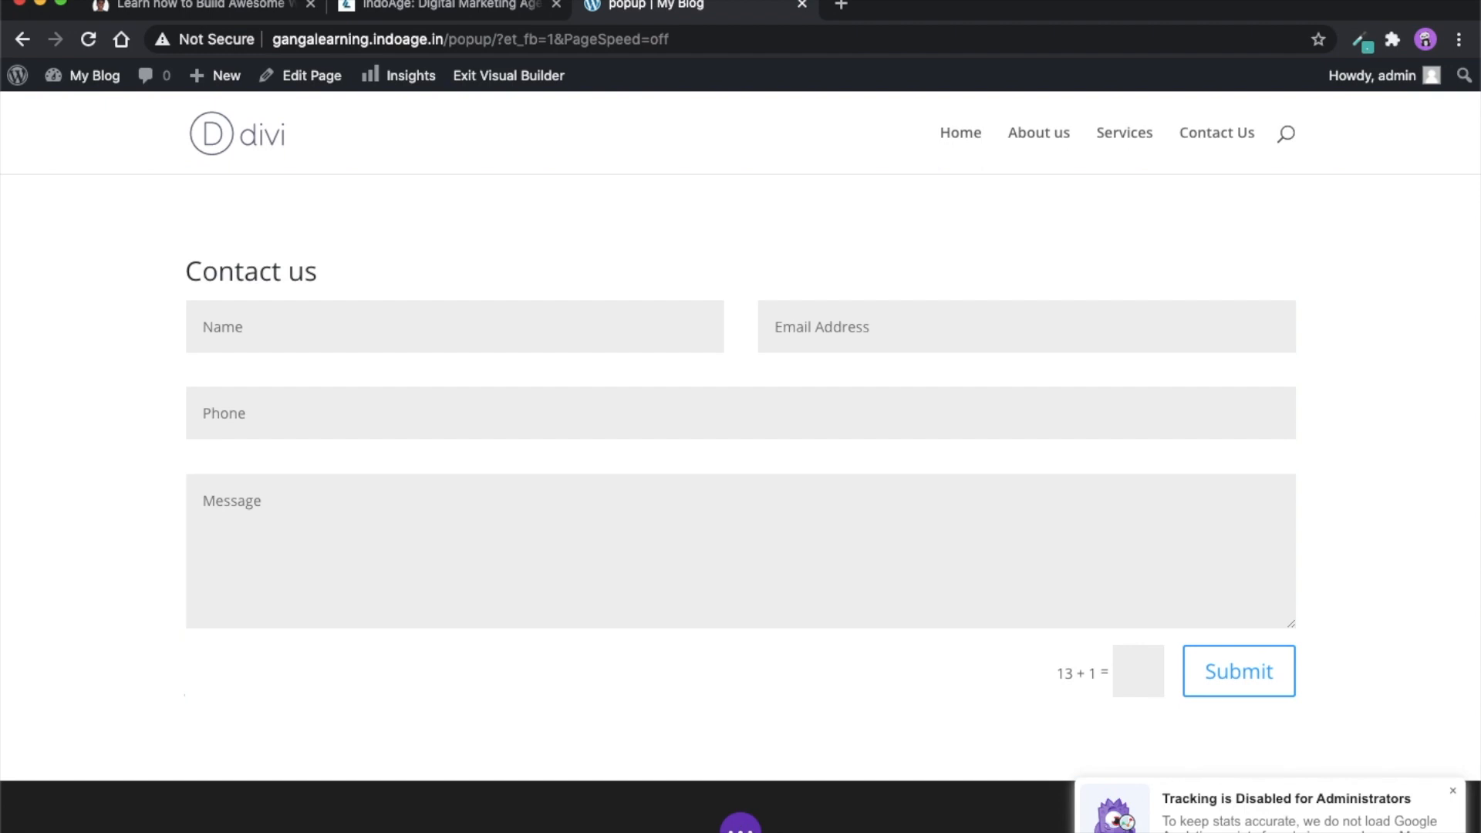
- Show the page's builder controls and check the settings of the row containing the contact form
{"action": "left_click", "coordinate": [742, 828]}
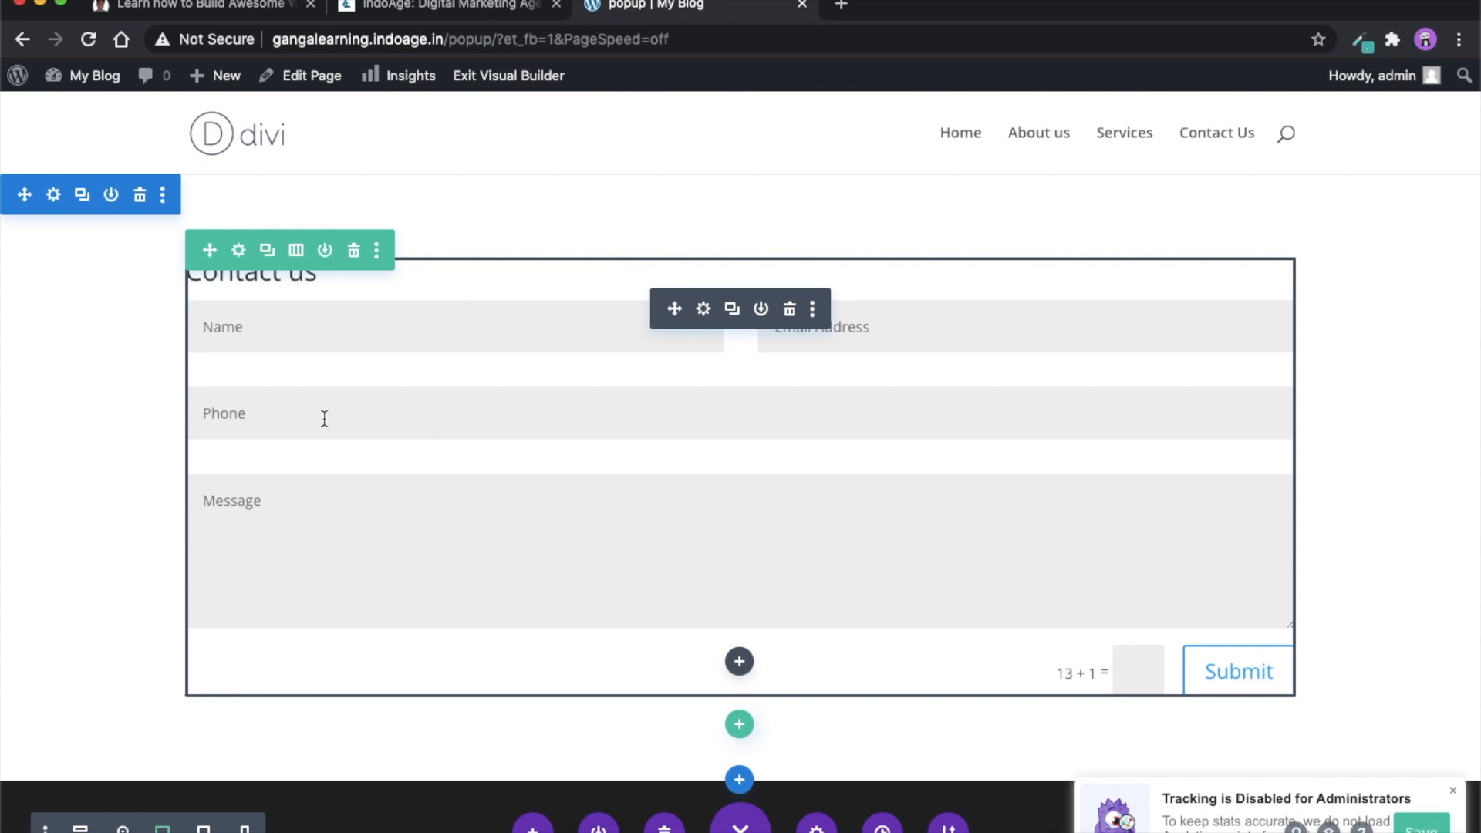
{"action": "left_click", "coordinate": [238, 250]}
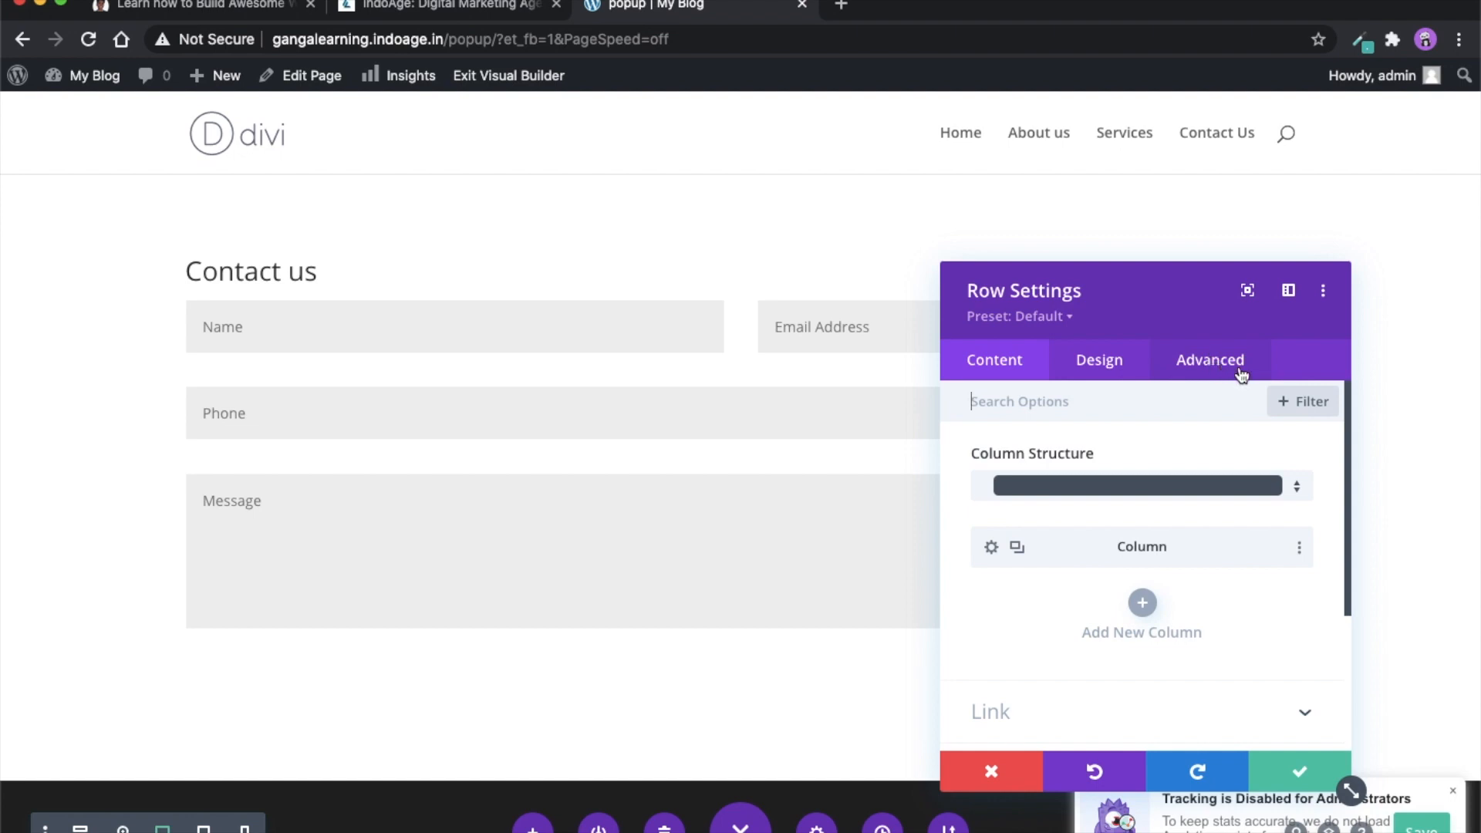
{"action": "left_click", "coordinate": [1293, 775]}
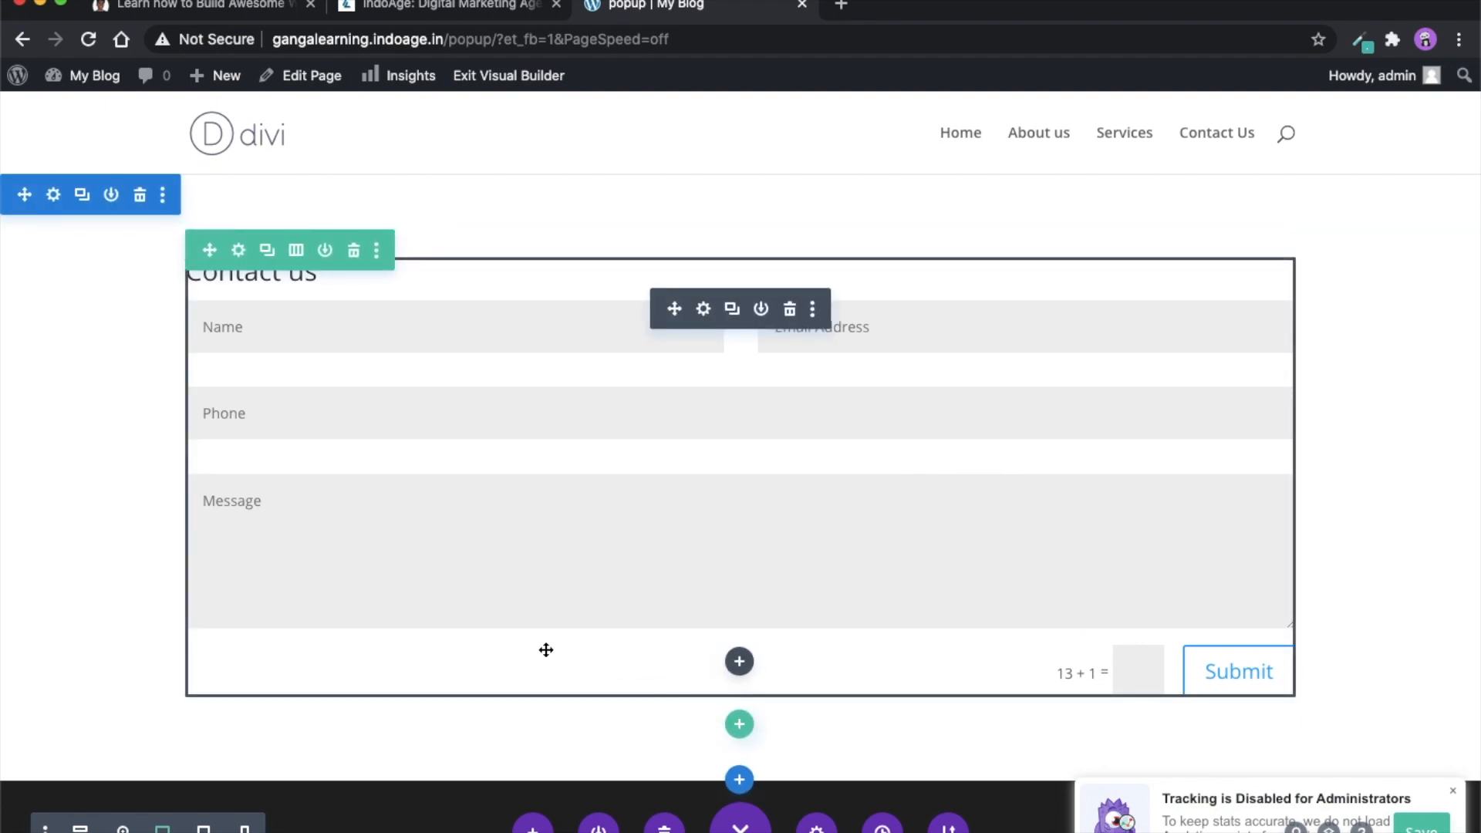
- Turn the contact form's section into a popup with the popup ID "contact" and save the section
{"action": "left_click", "coordinate": [52, 195]}
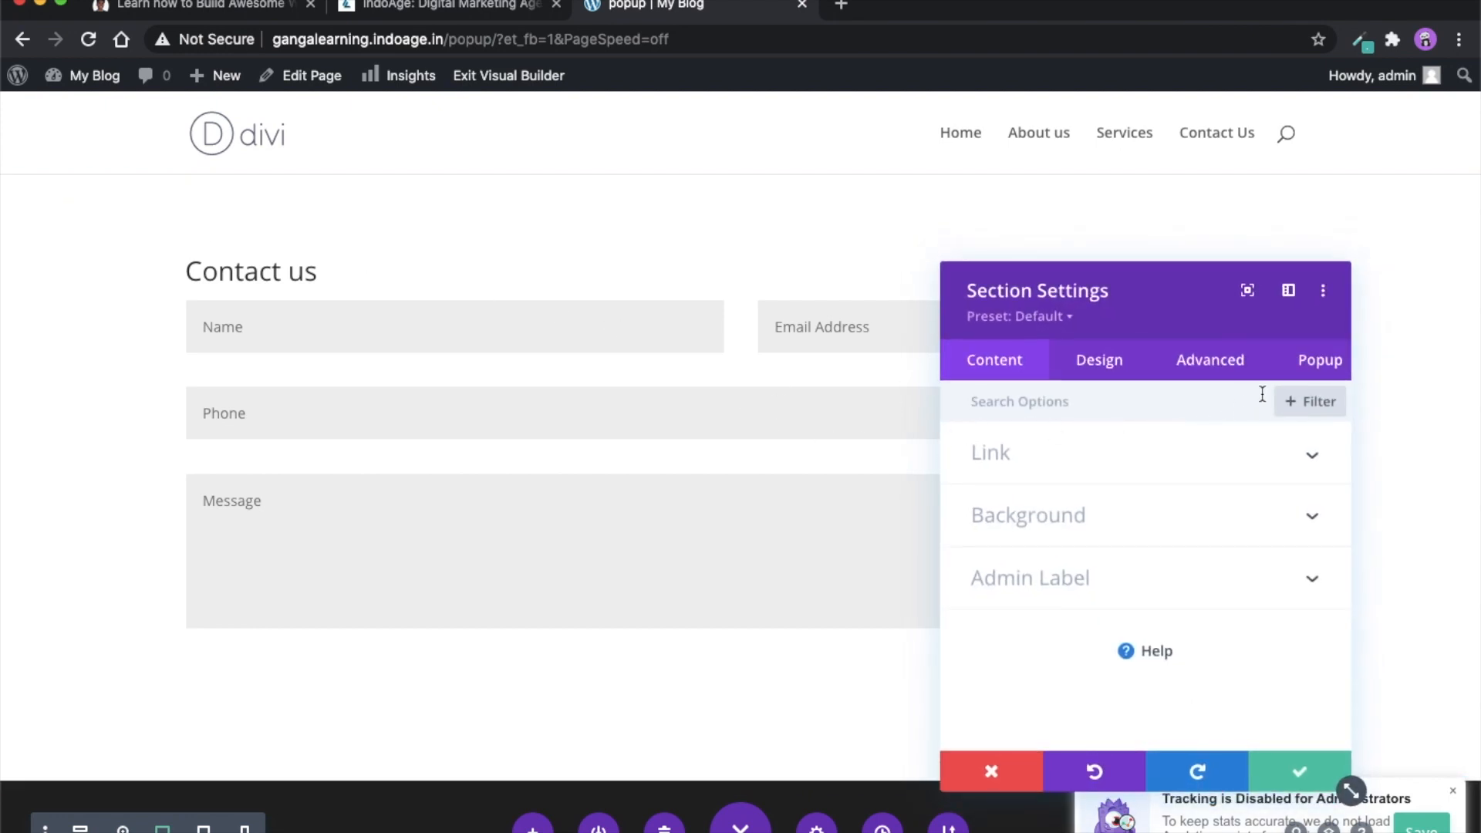
{"action": "left_click", "coordinate": [1312, 369]}
{"action": "left_click", "coordinate": [1122, 465]}
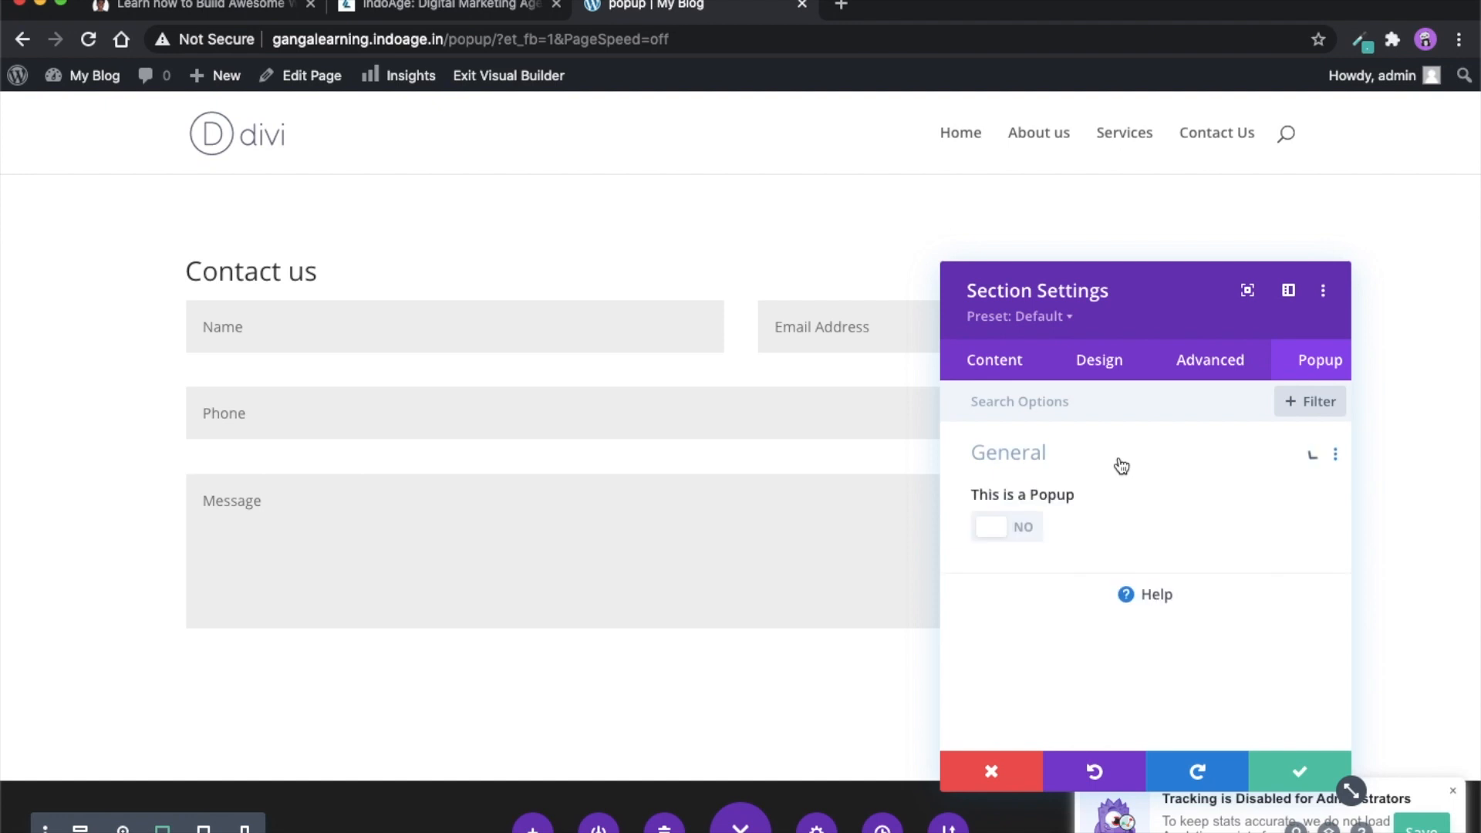
{"action": "left_click", "coordinate": [1024, 532]}
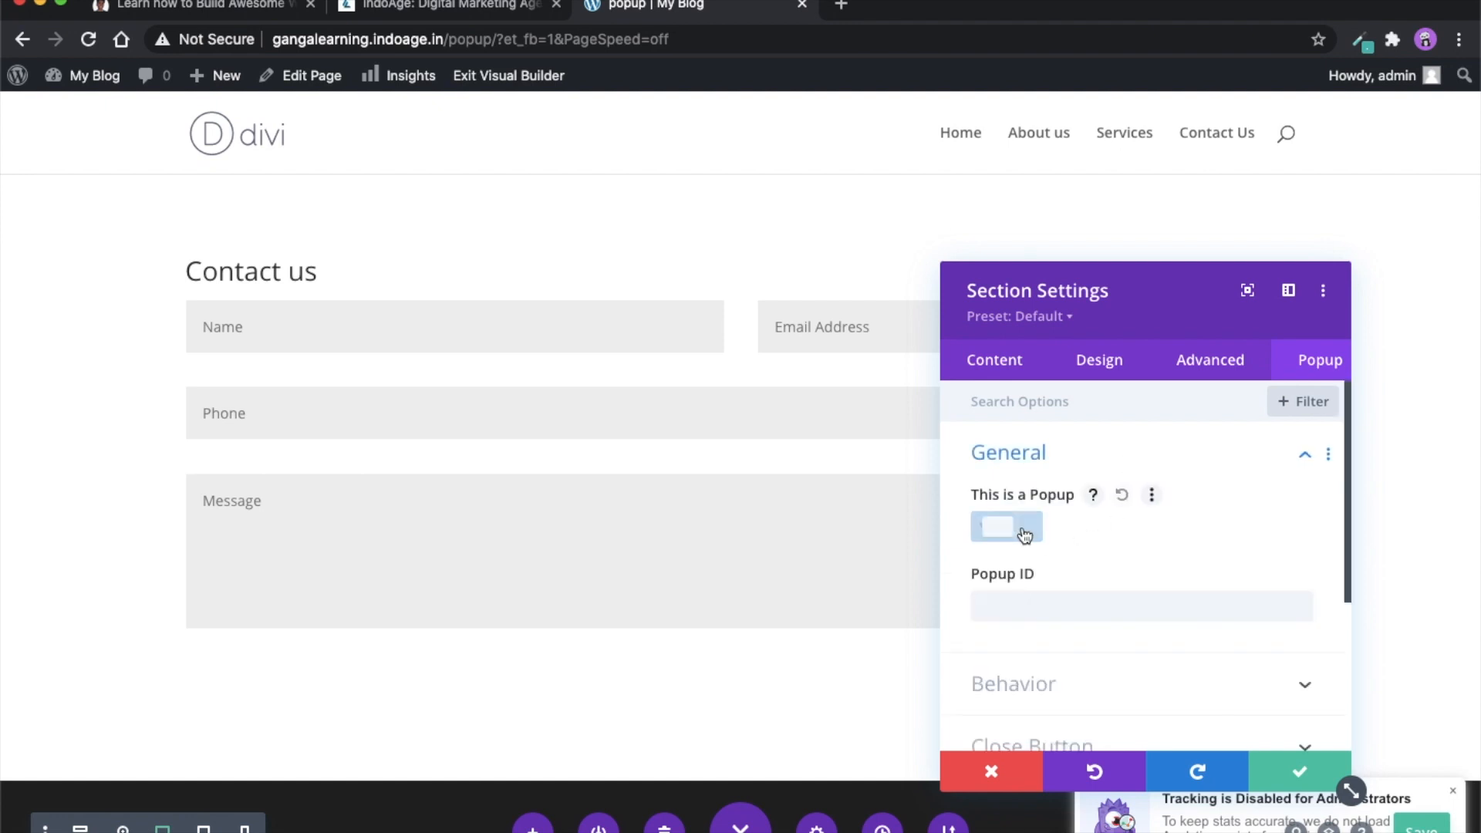
{"action": "left_click", "coordinate": [1029, 612]}
{"action": "type", "text": "contact"}
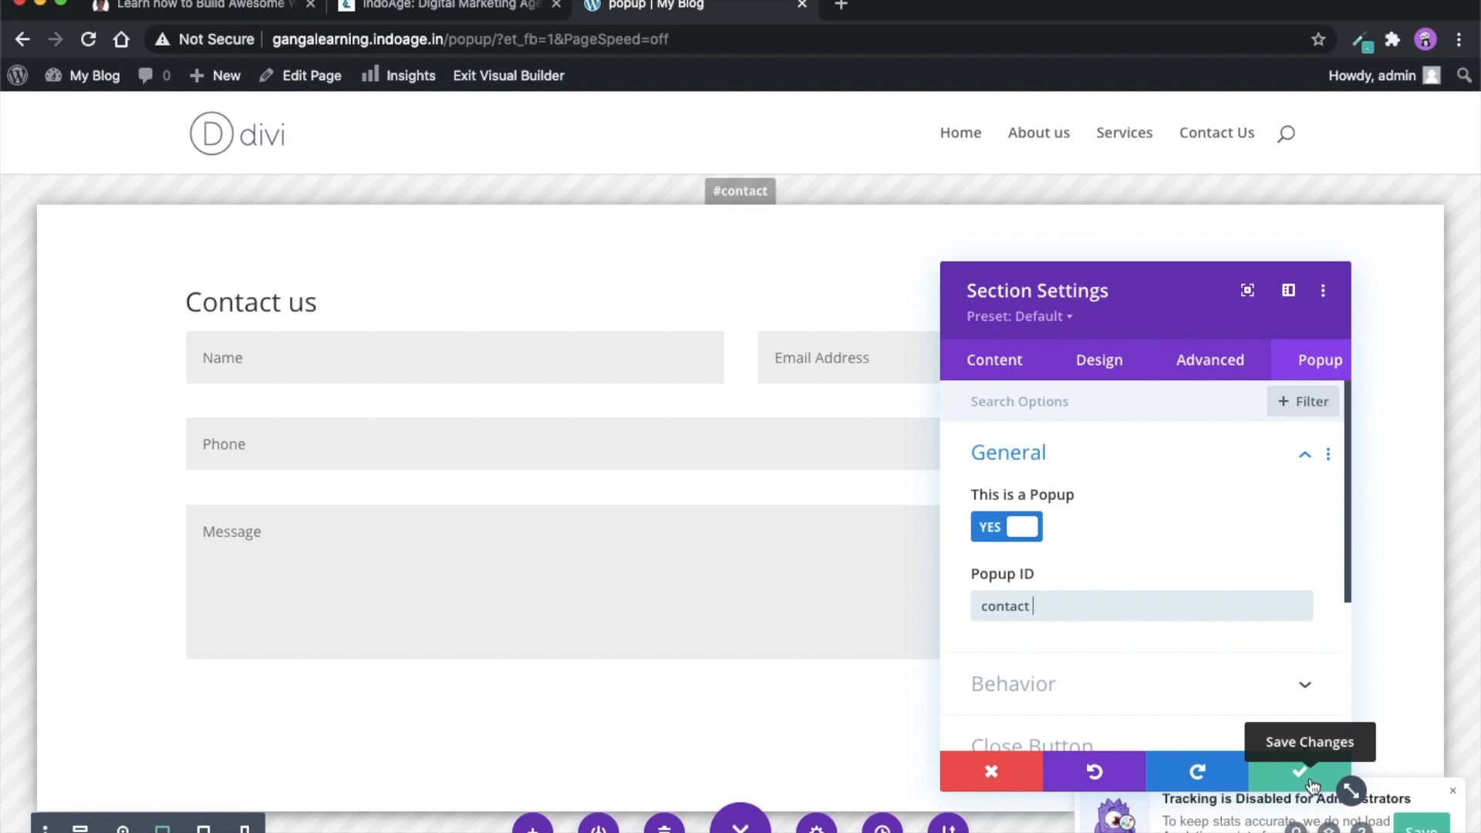
{"action": "left_click", "coordinate": [1311, 784]}
- Add a new regular section below the popup section with a single-column row containing a Button module
{"action": "scroll", "coordinate": [1090, 743], "scroll_direction": "down", "scroll_amount": 5}
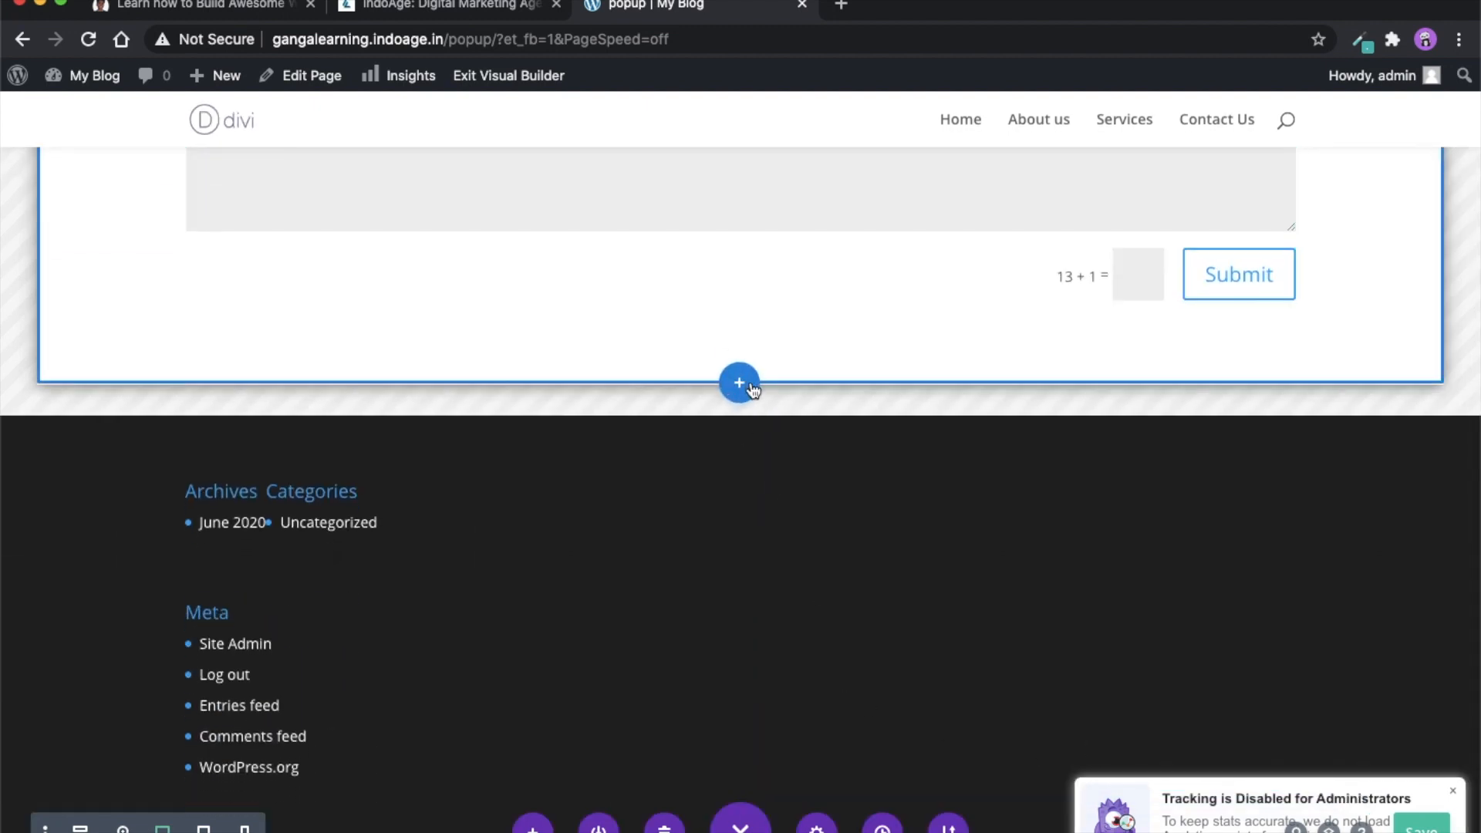
{"action": "left_click", "coordinate": [739, 382]}
{"action": "left_click", "coordinate": [617, 549]}
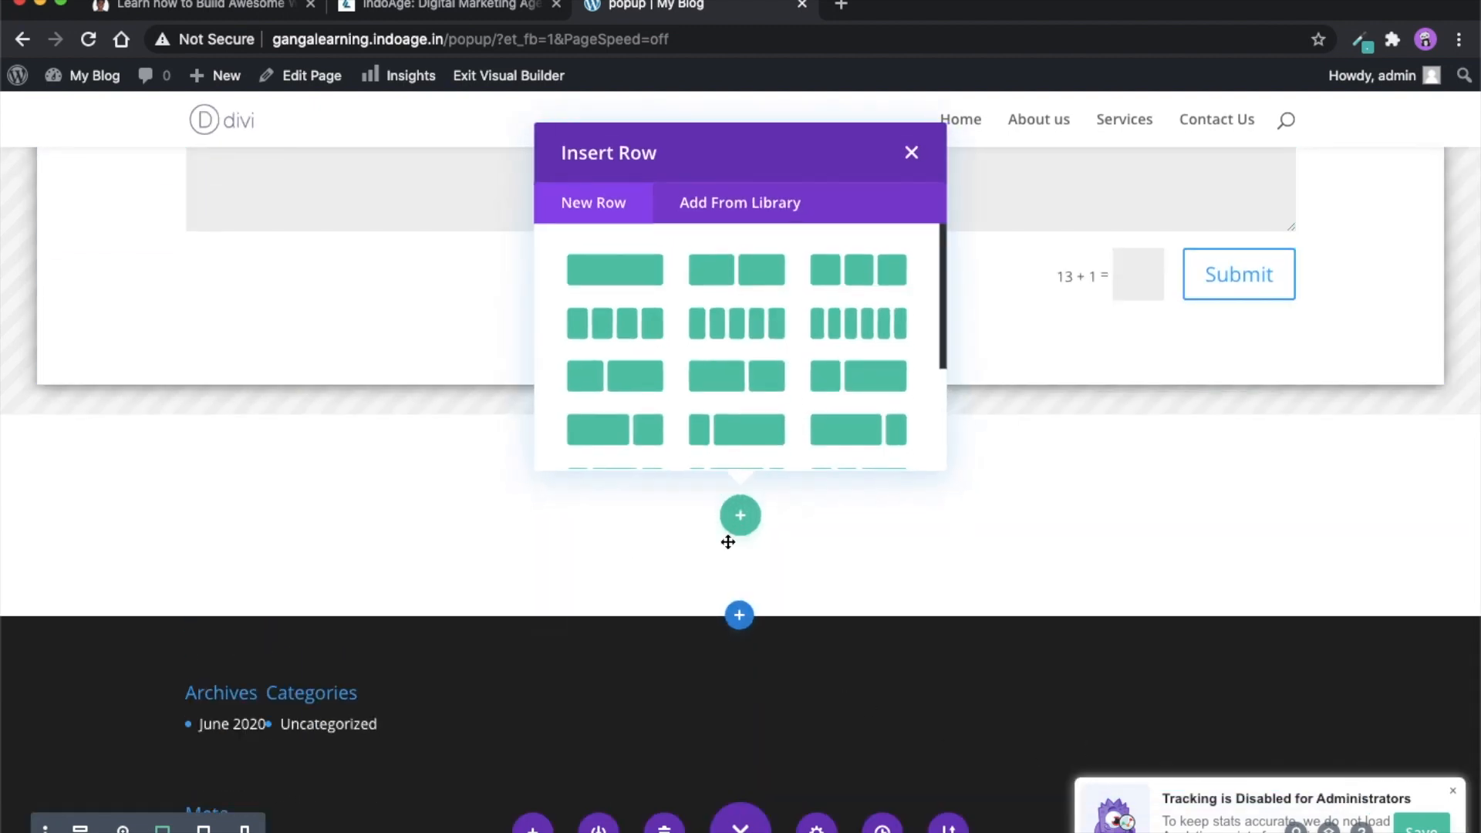
{"action": "left_click", "coordinate": [617, 271]}
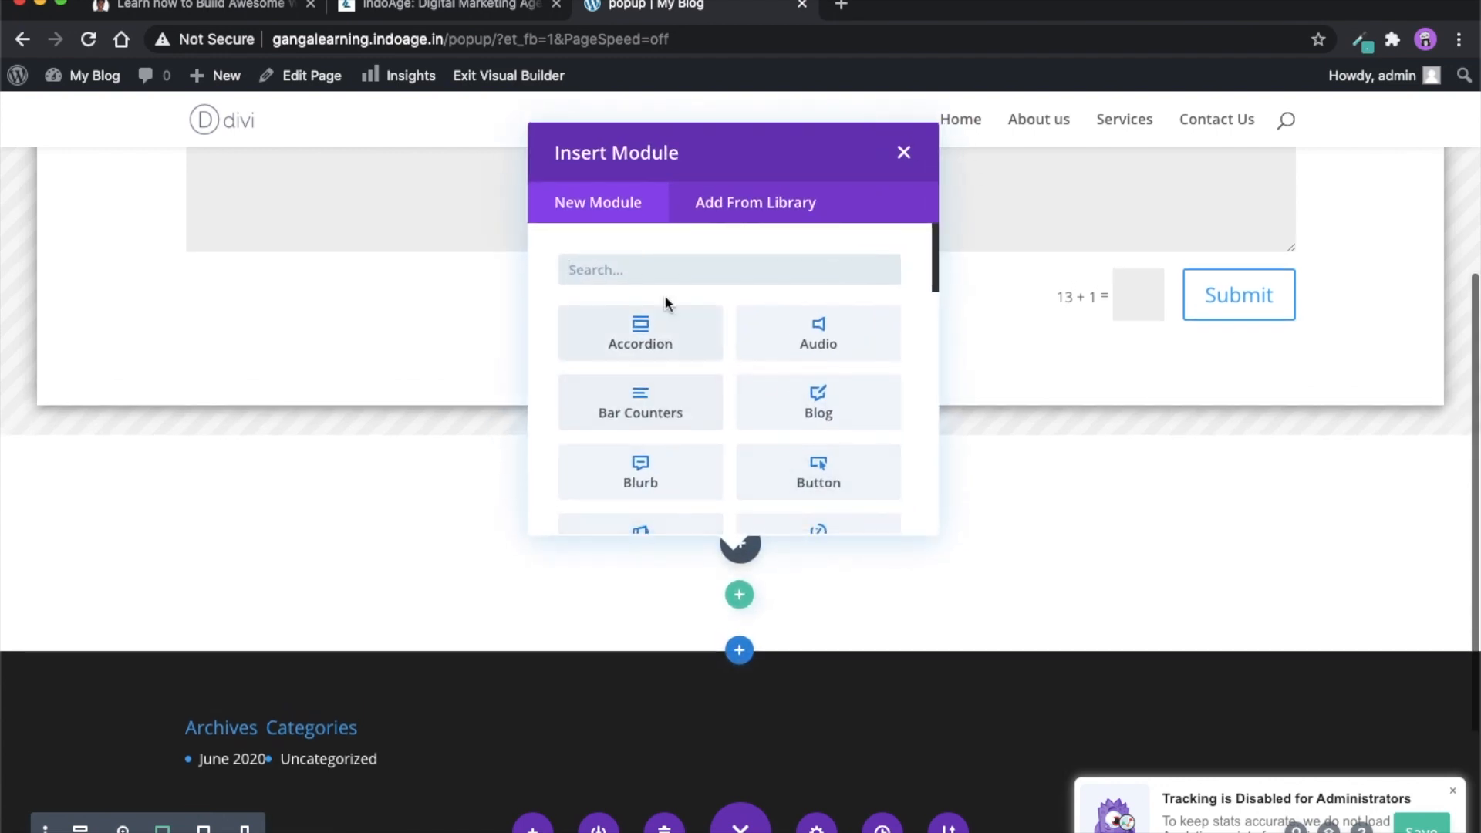
{"action": "type", "text": "butt"}
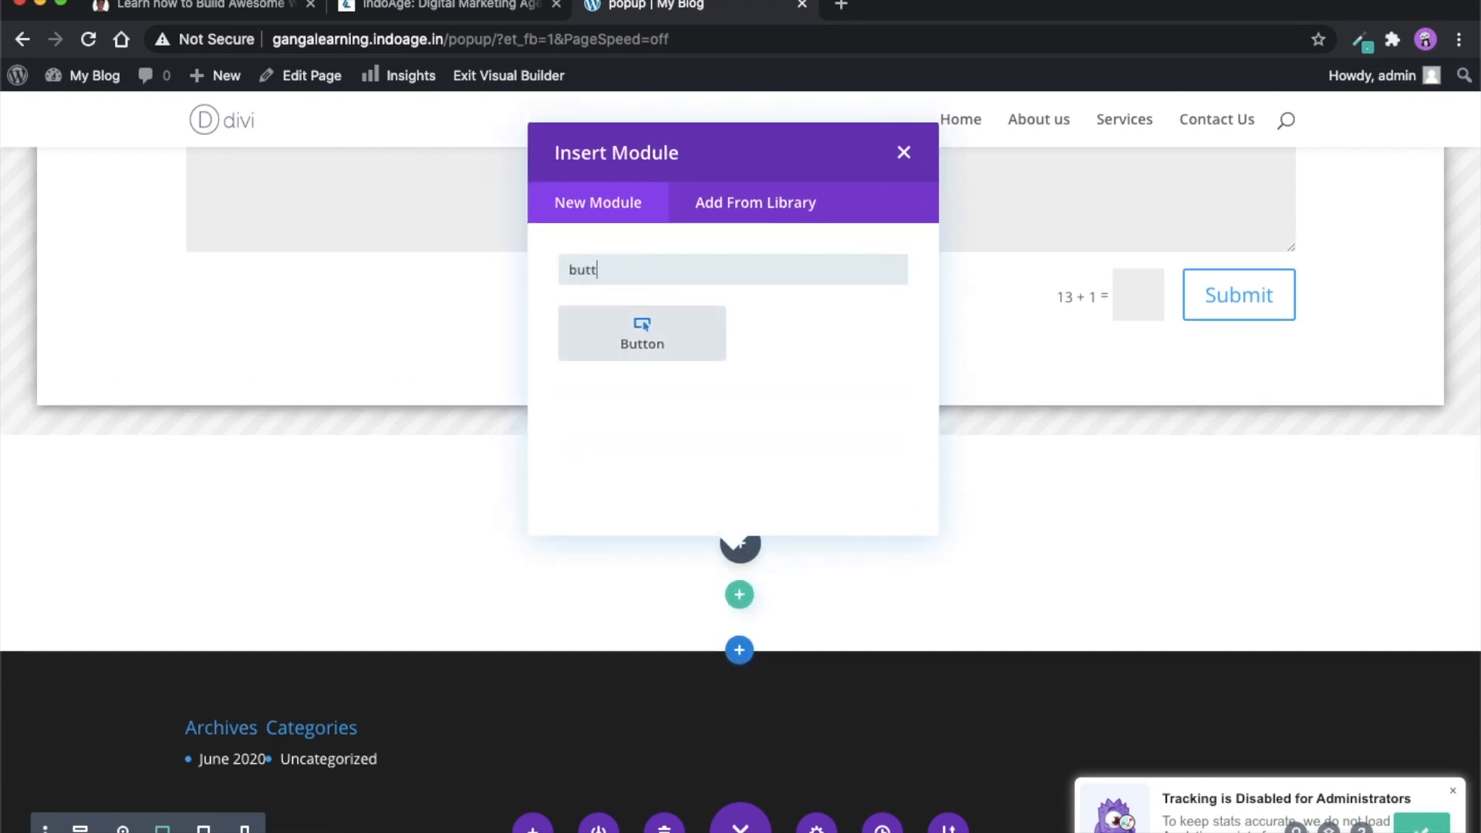
{"action": "left_click", "coordinate": [696, 319]}
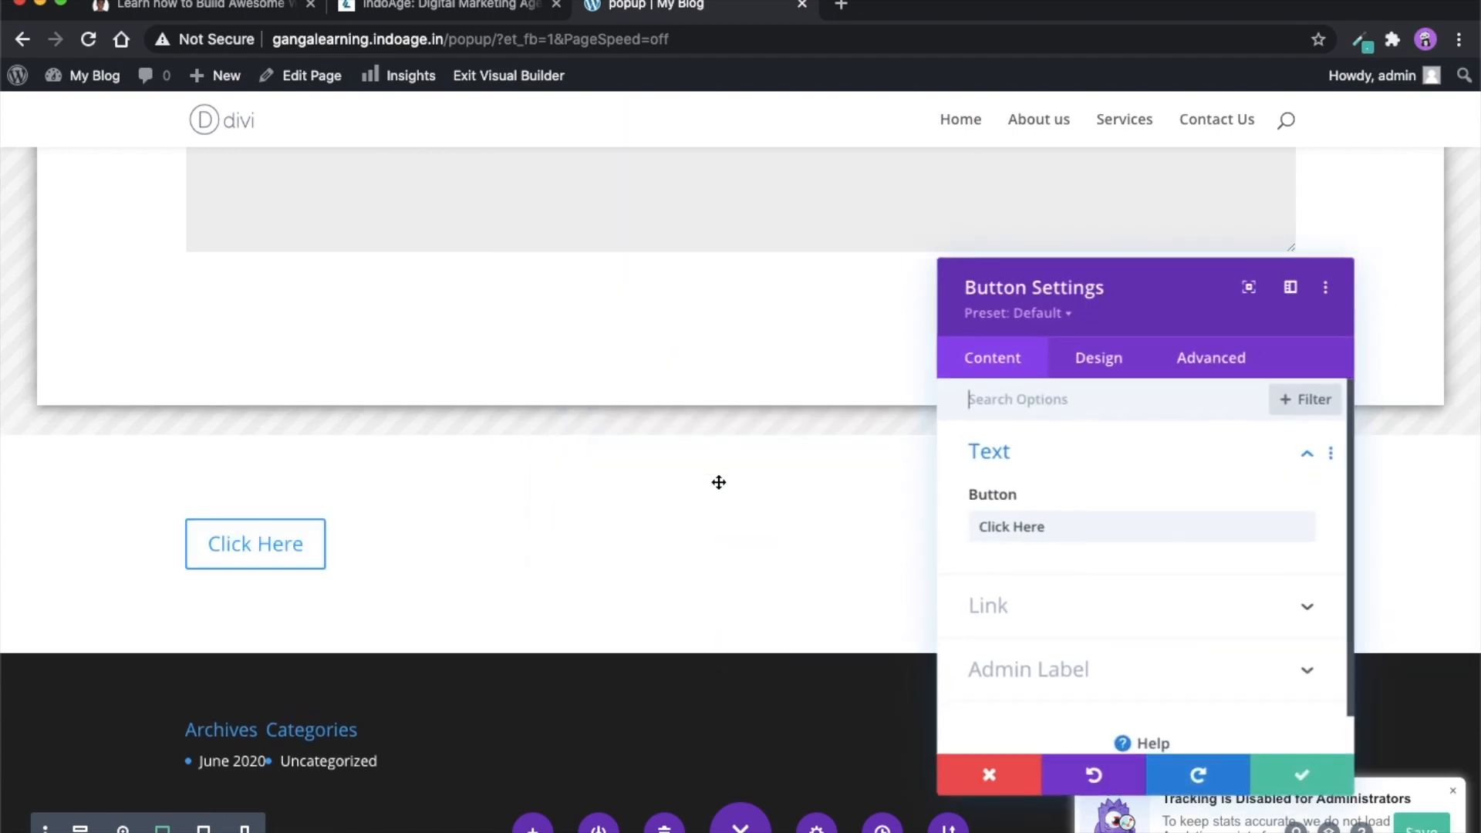
- Align the new button to the centre of its row
{"action": "left_click", "coordinate": [1101, 373]}
{"action": "left_click", "coordinate": [1071, 455]}
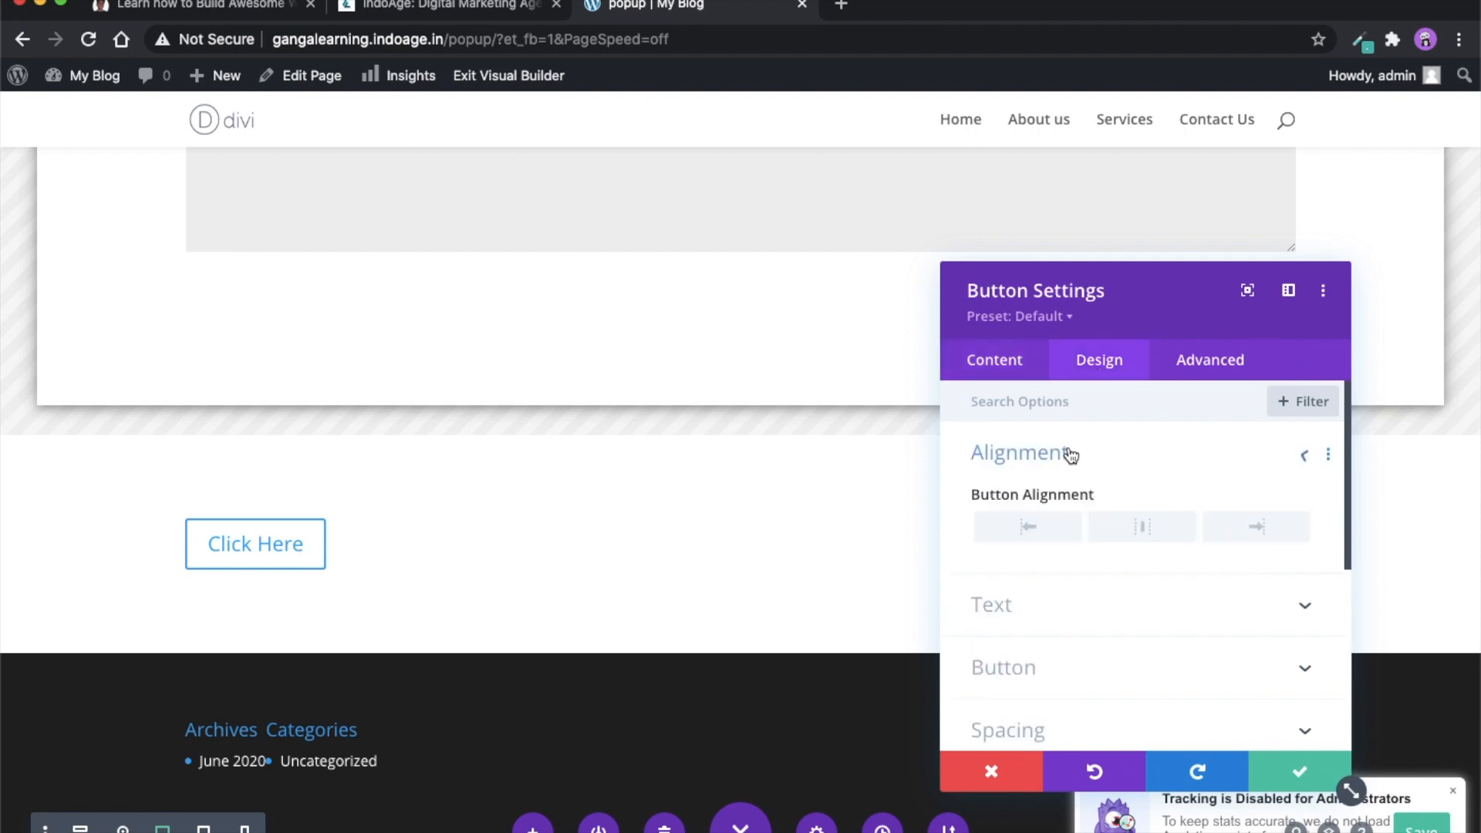
{"action": "left_click", "coordinate": [1144, 540]}
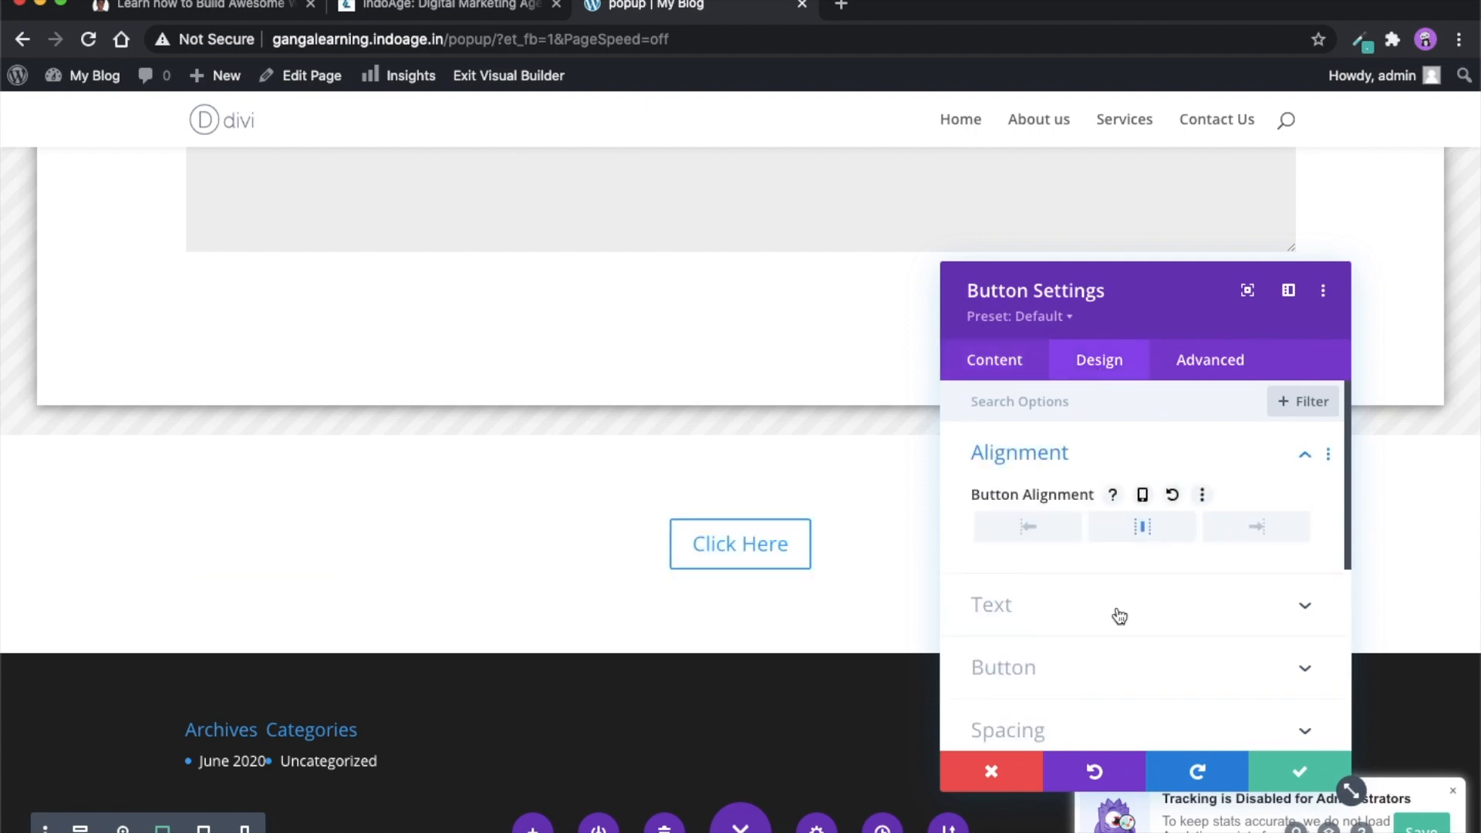
- Enable custom styles for the button and set its text colour to red
{"action": "left_click", "coordinate": [1037, 668]}
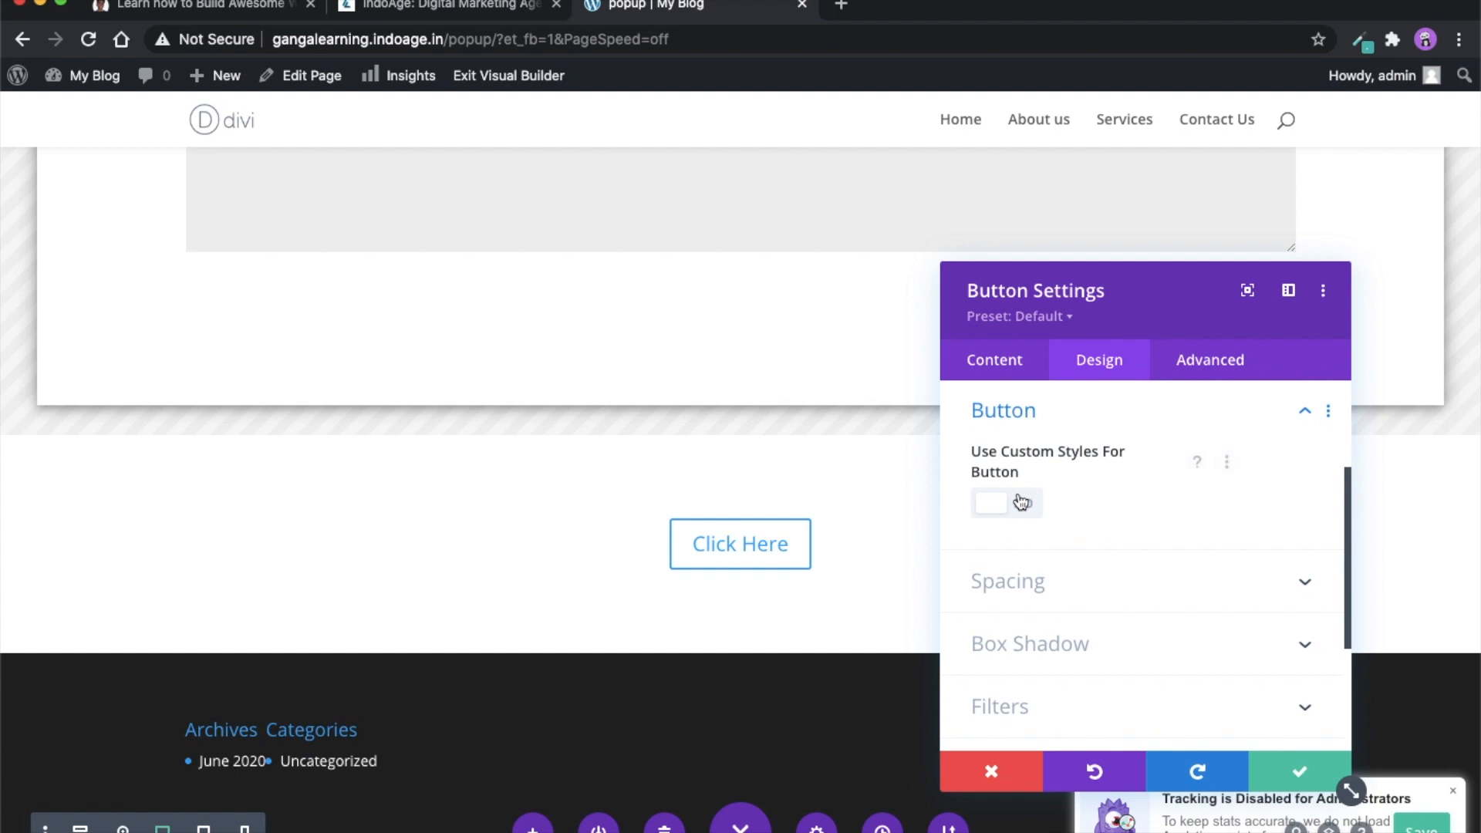
{"action": "left_click", "coordinate": [1019, 503]}
{"action": "scroll", "coordinate": [1095, 601], "scroll_direction": "down", "scroll_amount": 5}
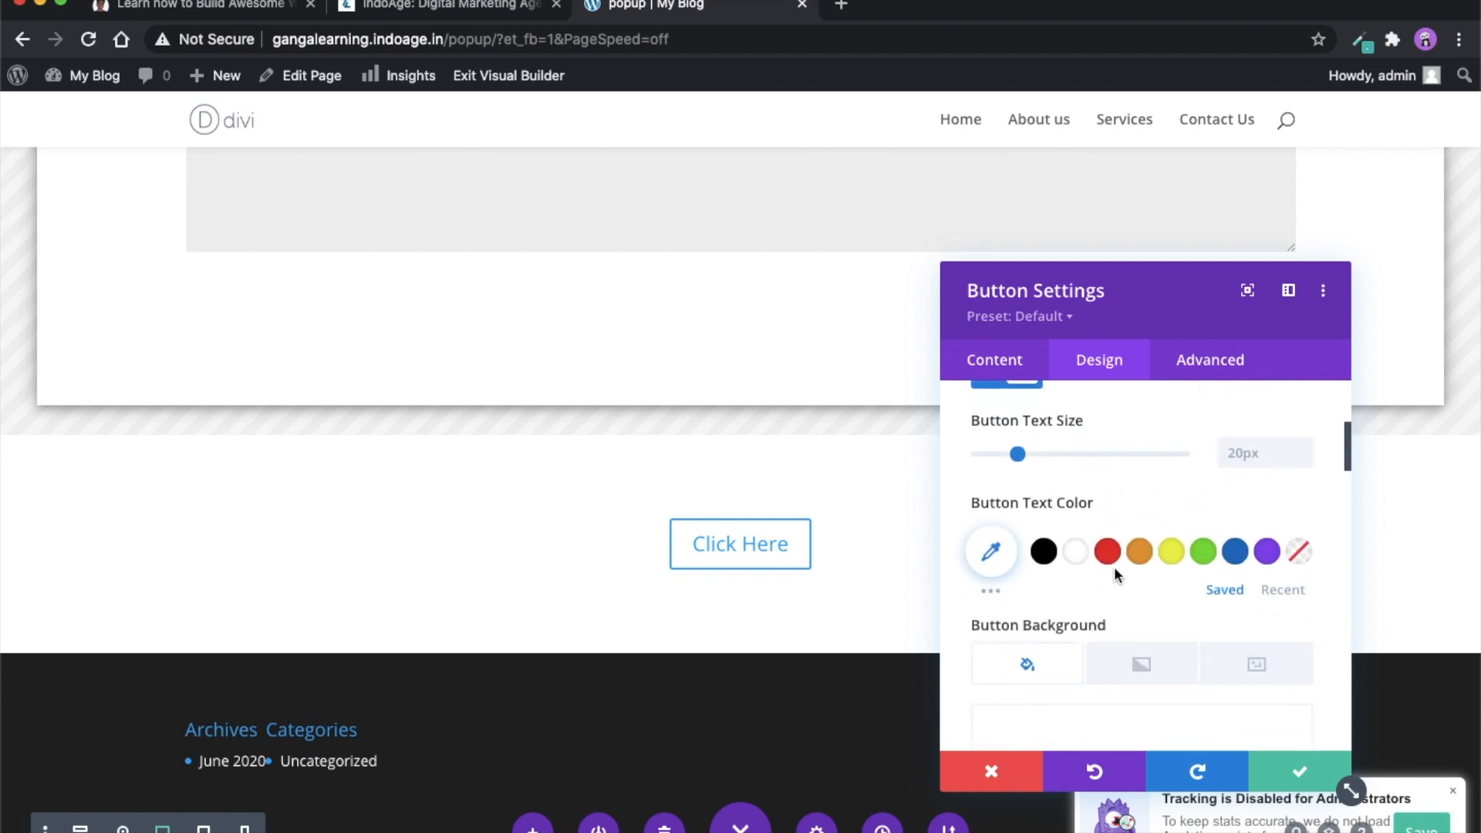
{"action": "left_click", "coordinate": [1107, 519]}
{"action": "scroll", "coordinate": [1149, 590], "scroll_direction": "down", "scroll_amount": 3}
{"action": "scroll", "coordinate": [1149, 591], "scroll_direction": "down", "scroll_amount": 2}
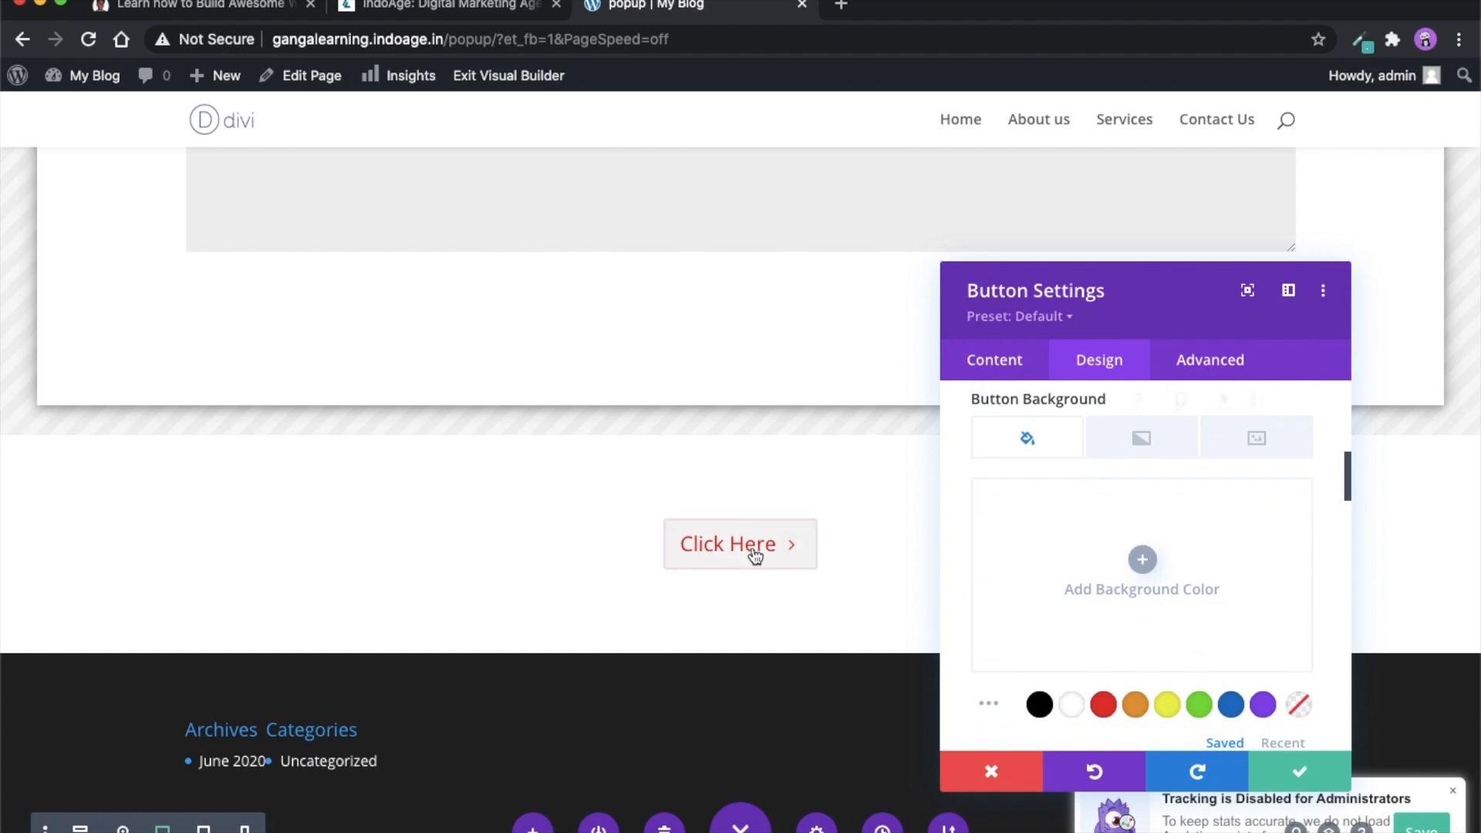
- Give the button a solid red background
{"action": "scroll", "coordinate": [1176, 588], "scroll_direction": "down", "scroll_amount": 2}
{"action": "scroll", "coordinate": [1180, 555], "scroll_direction": "down", "scroll_amount": 2}
{"action": "scroll", "coordinate": [1178, 540], "scroll_direction": "up", "scroll_amount": 3}
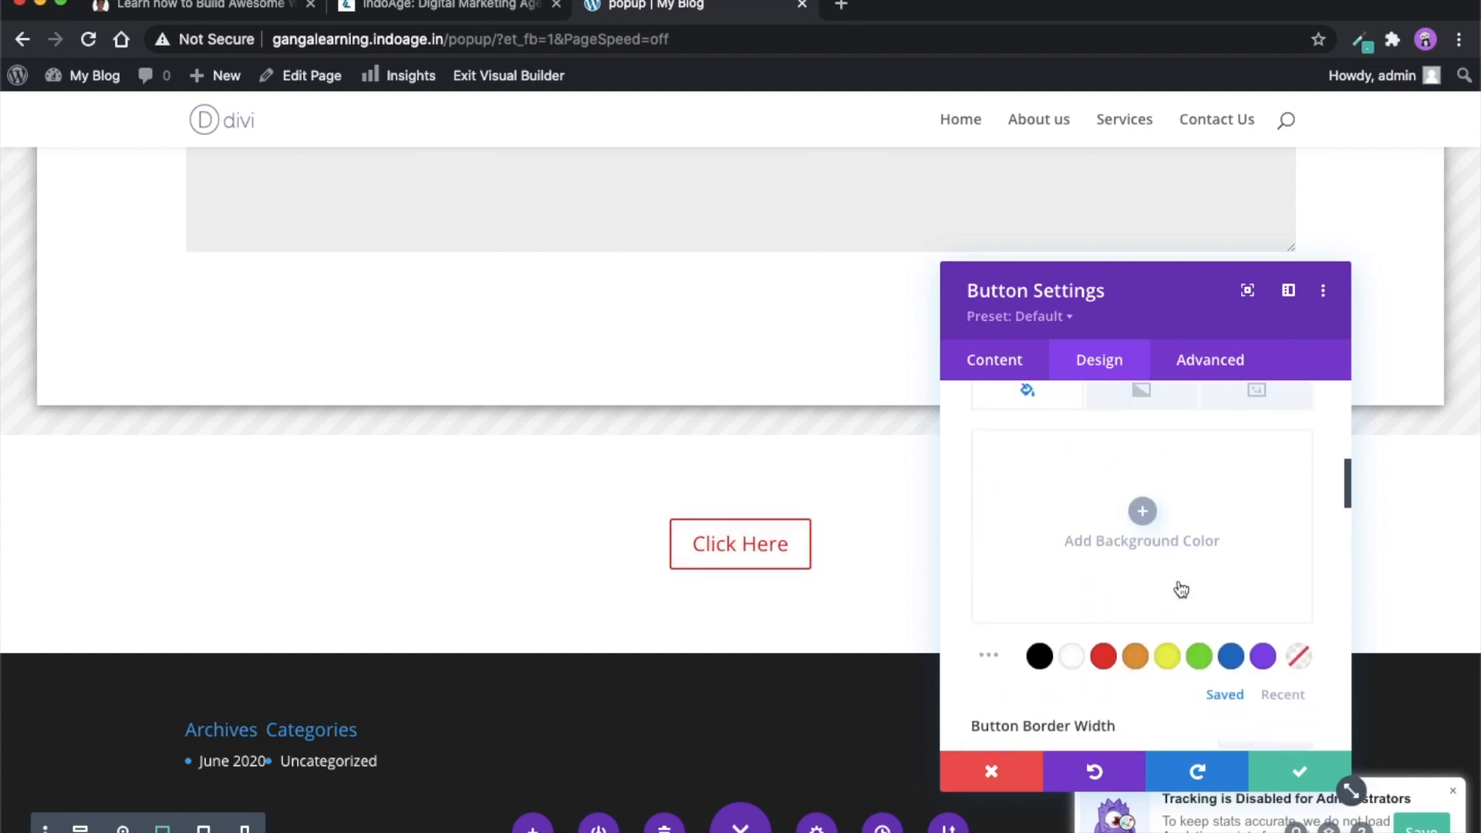
{"action": "left_click", "coordinate": [1141, 512]}
{"action": "left_click", "coordinate": [1102, 655]}
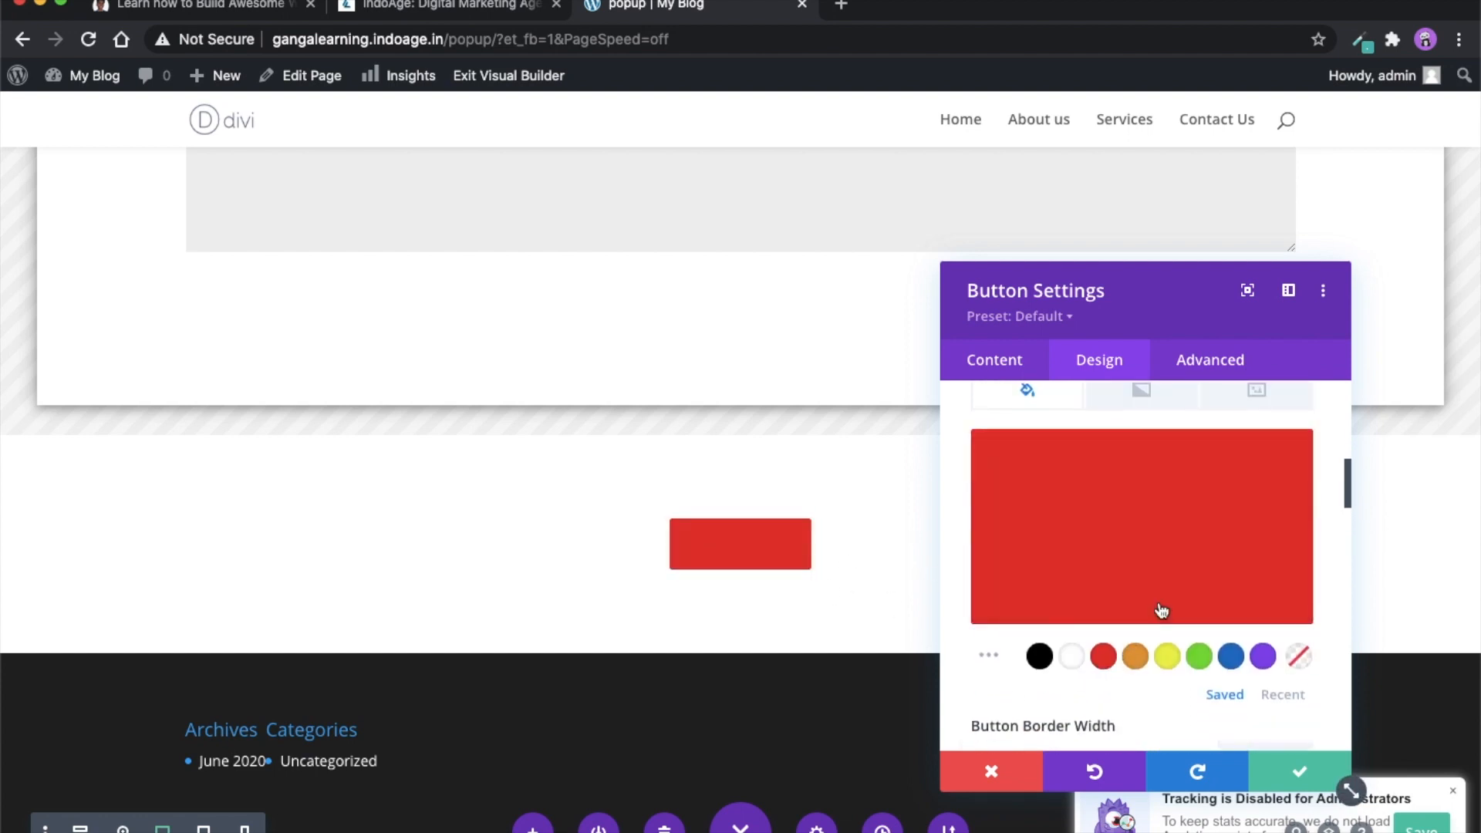
- Set the button's text colour to white
{"action": "scroll", "coordinate": [1141, 648], "scroll_direction": "up", "scroll_amount": 5}
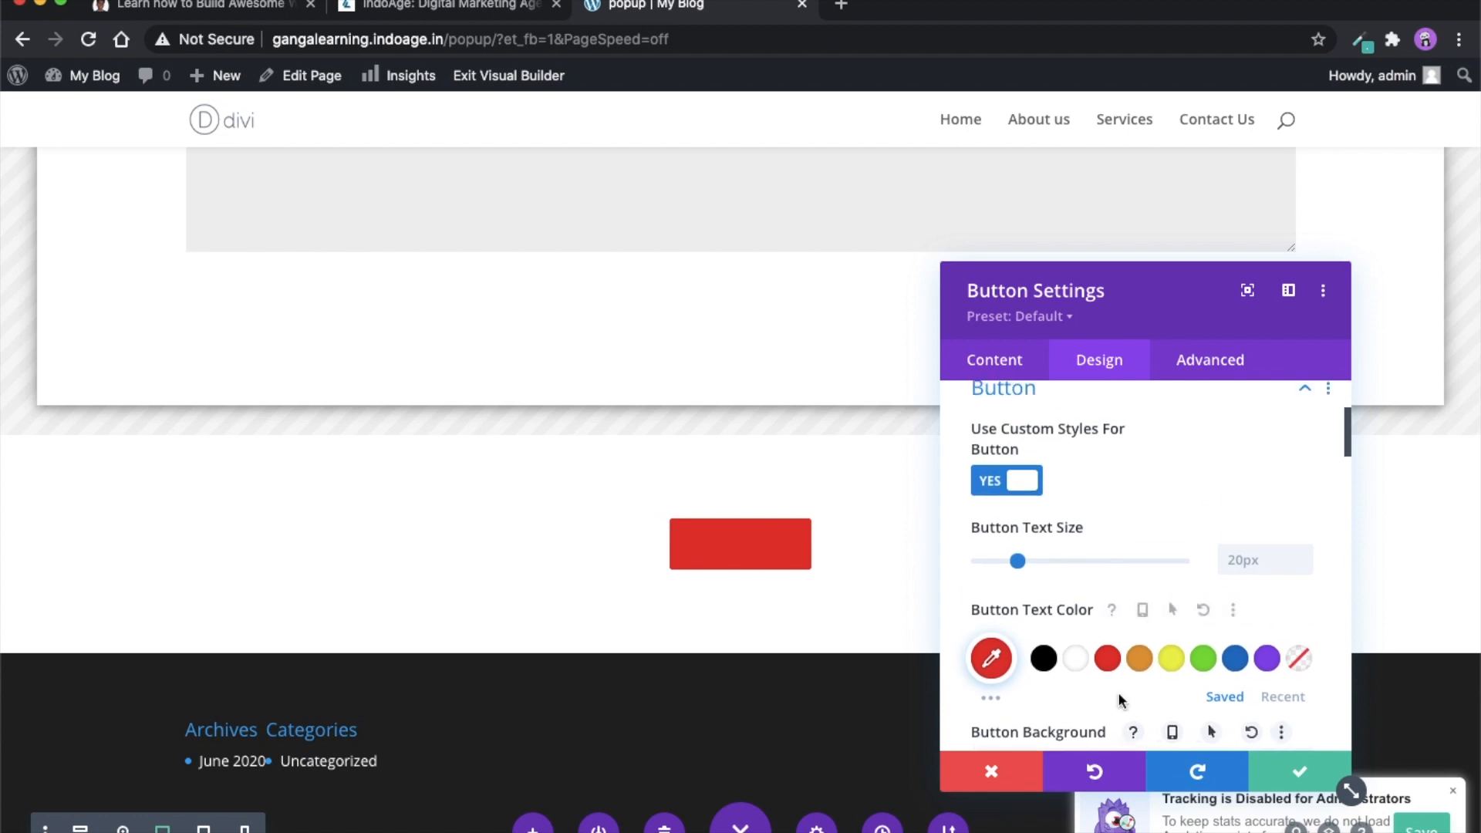
{"action": "left_click", "coordinate": [1075, 658]}
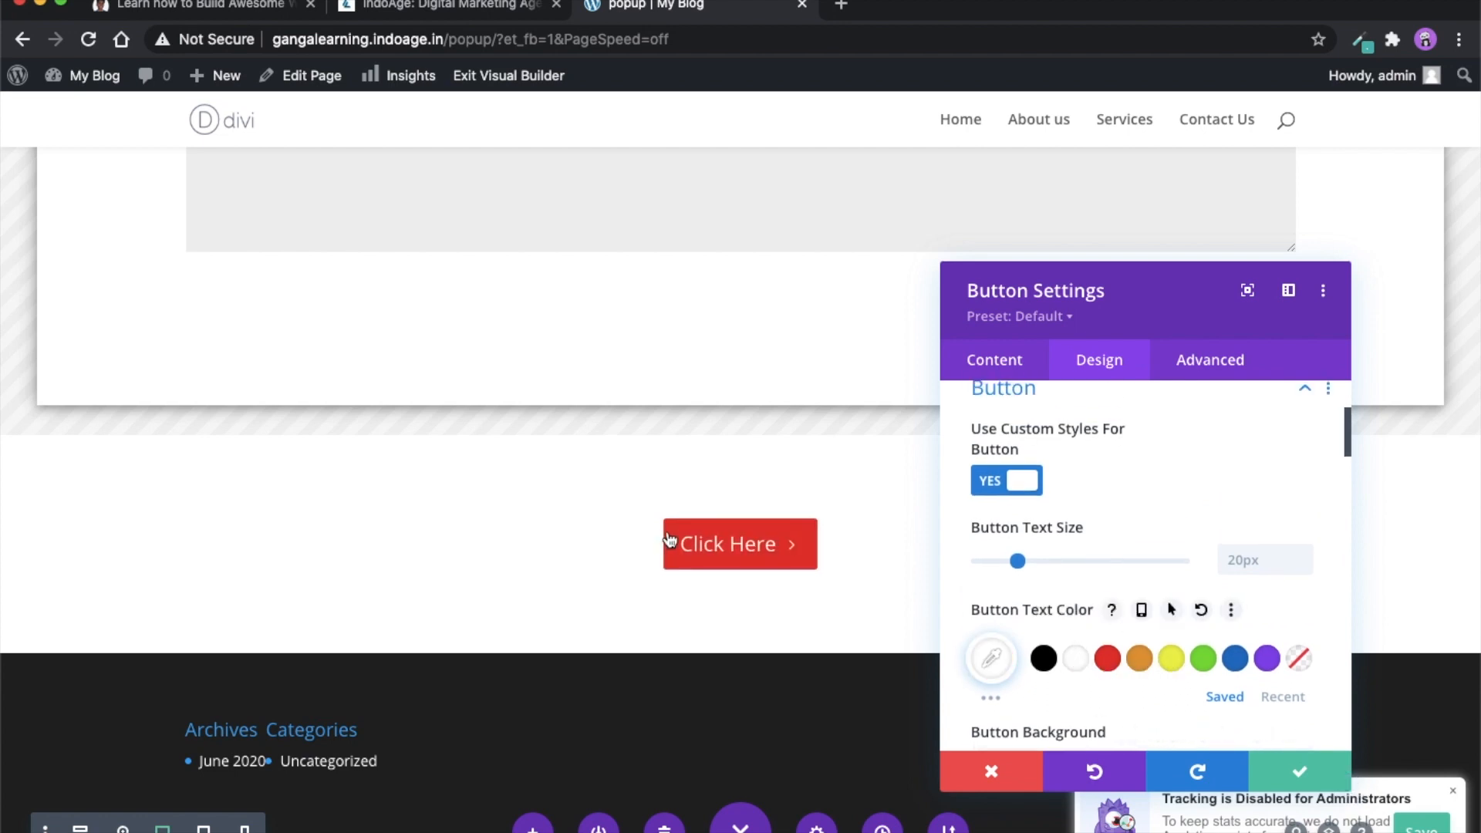
{"action": "scroll", "coordinate": [1113, 596], "scroll_direction": "down", "scroll_amount": 1}
{"action": "scroll", "coordinate": [1095, 532], "scroll_direction": "up", "scroll_amount": 4}
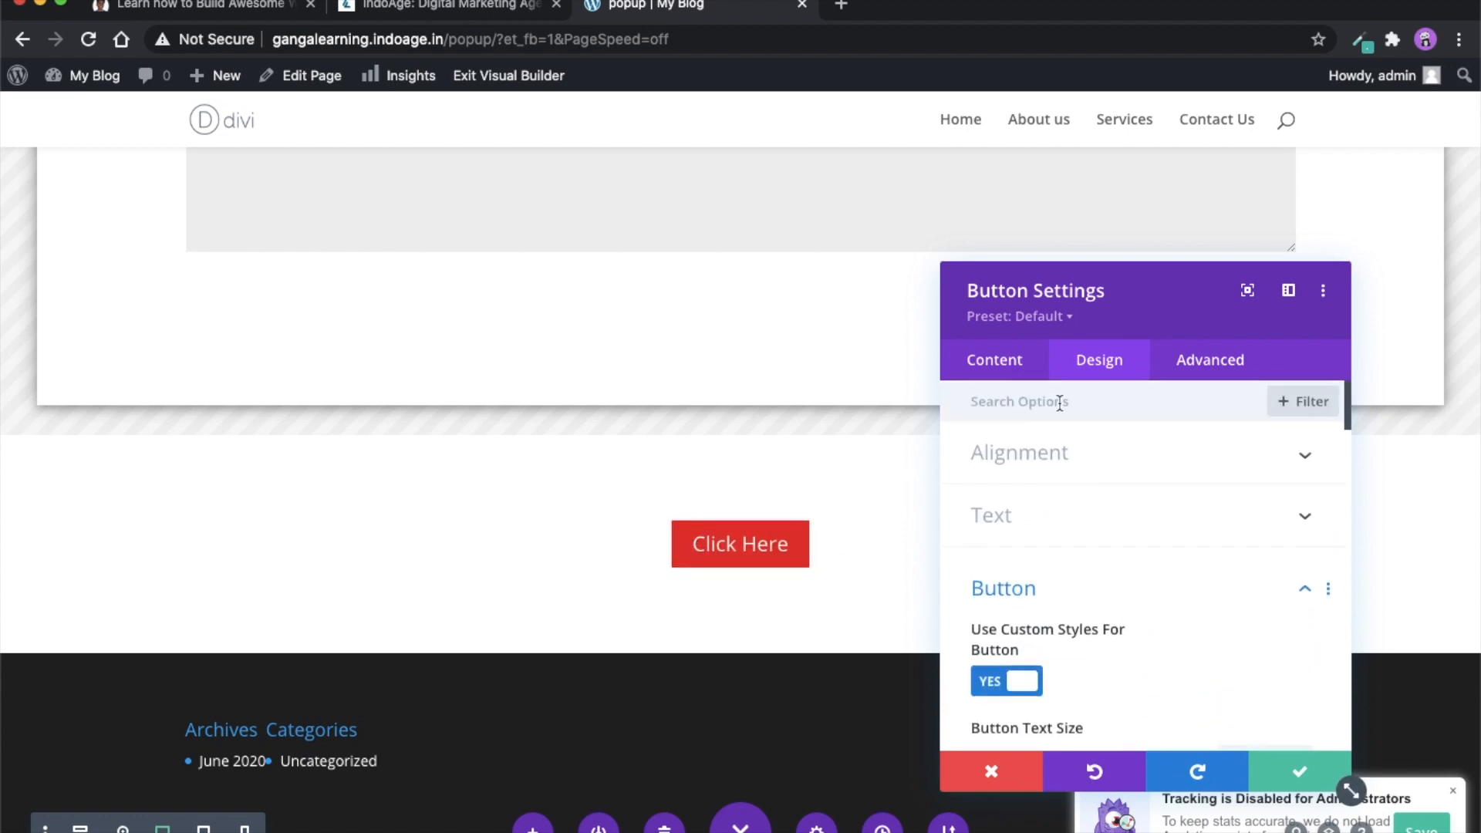
- Set the button's text to "popup Button", check its link options and save the button settings
{"action": "left_click", "coordinate": [1001, 376]}
{"action": "left_click", "coordinate": [1004, 452]}
{"action": "triple_click", "coordinate": [1011, 532]}
{"action": "type", "text": "popup"}
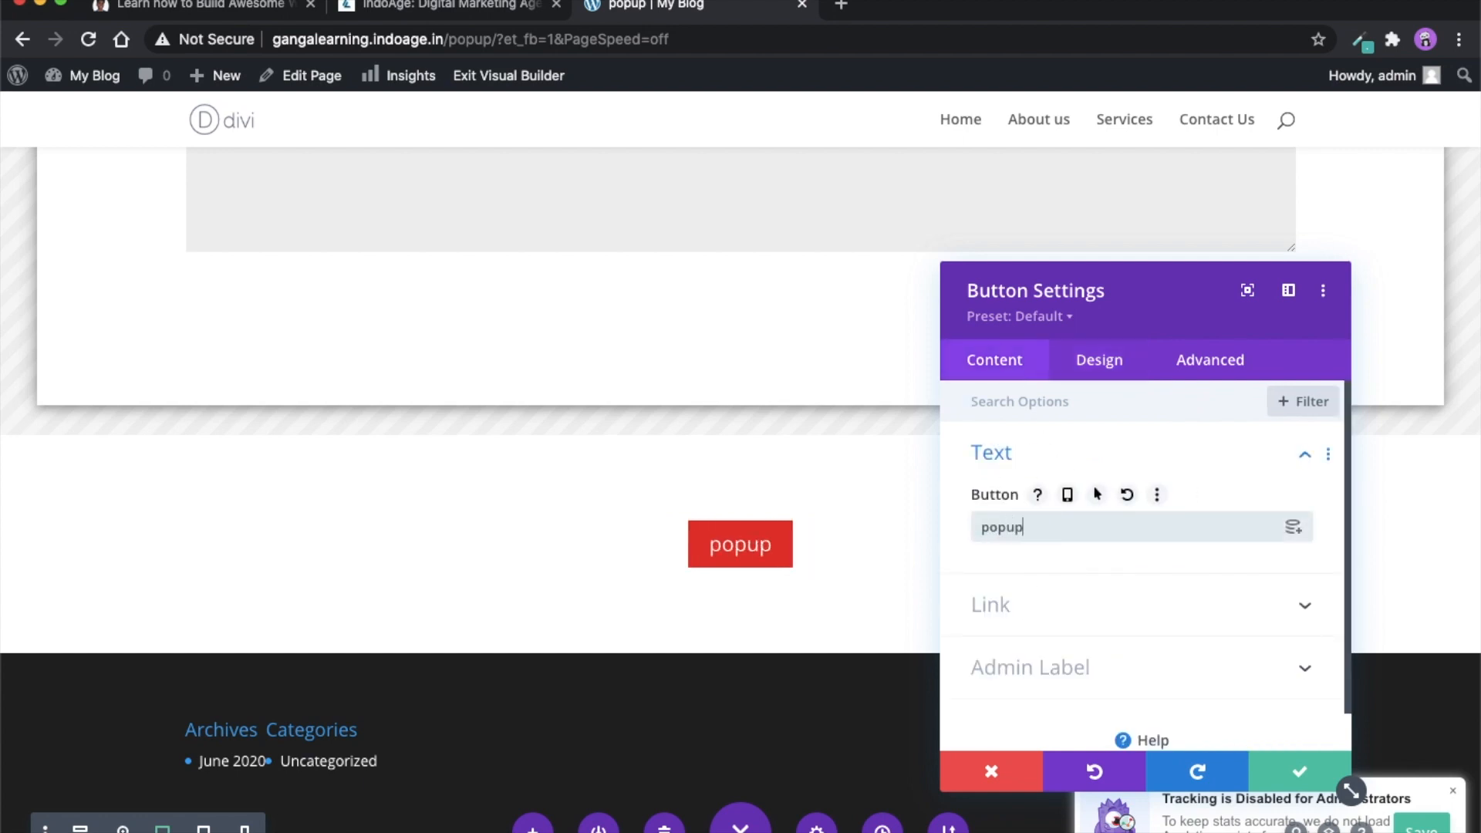
{"action": "type", "text": " Button"}
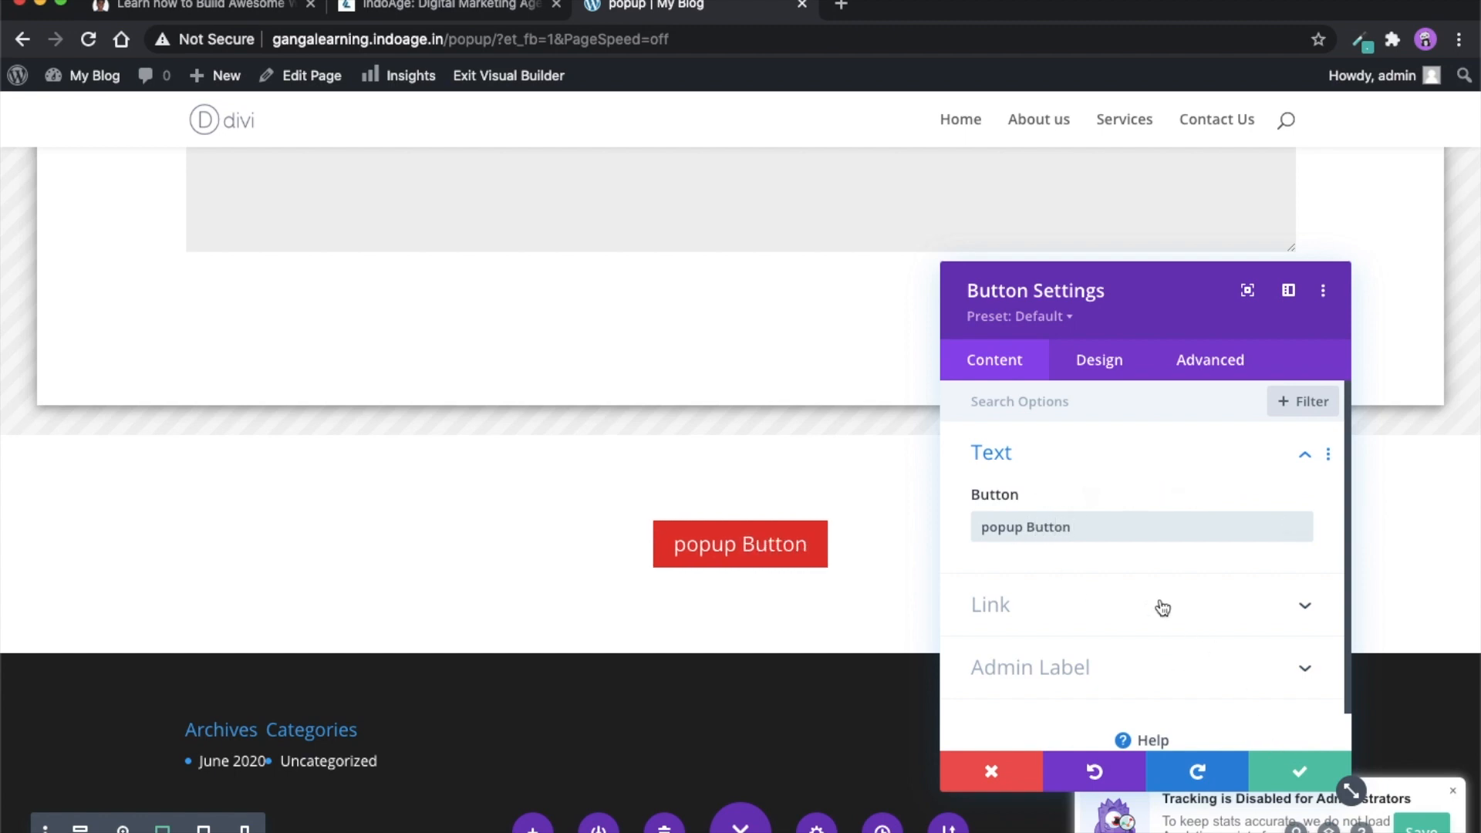
{"action": "left_click", "coordinate": [1130, 613]}
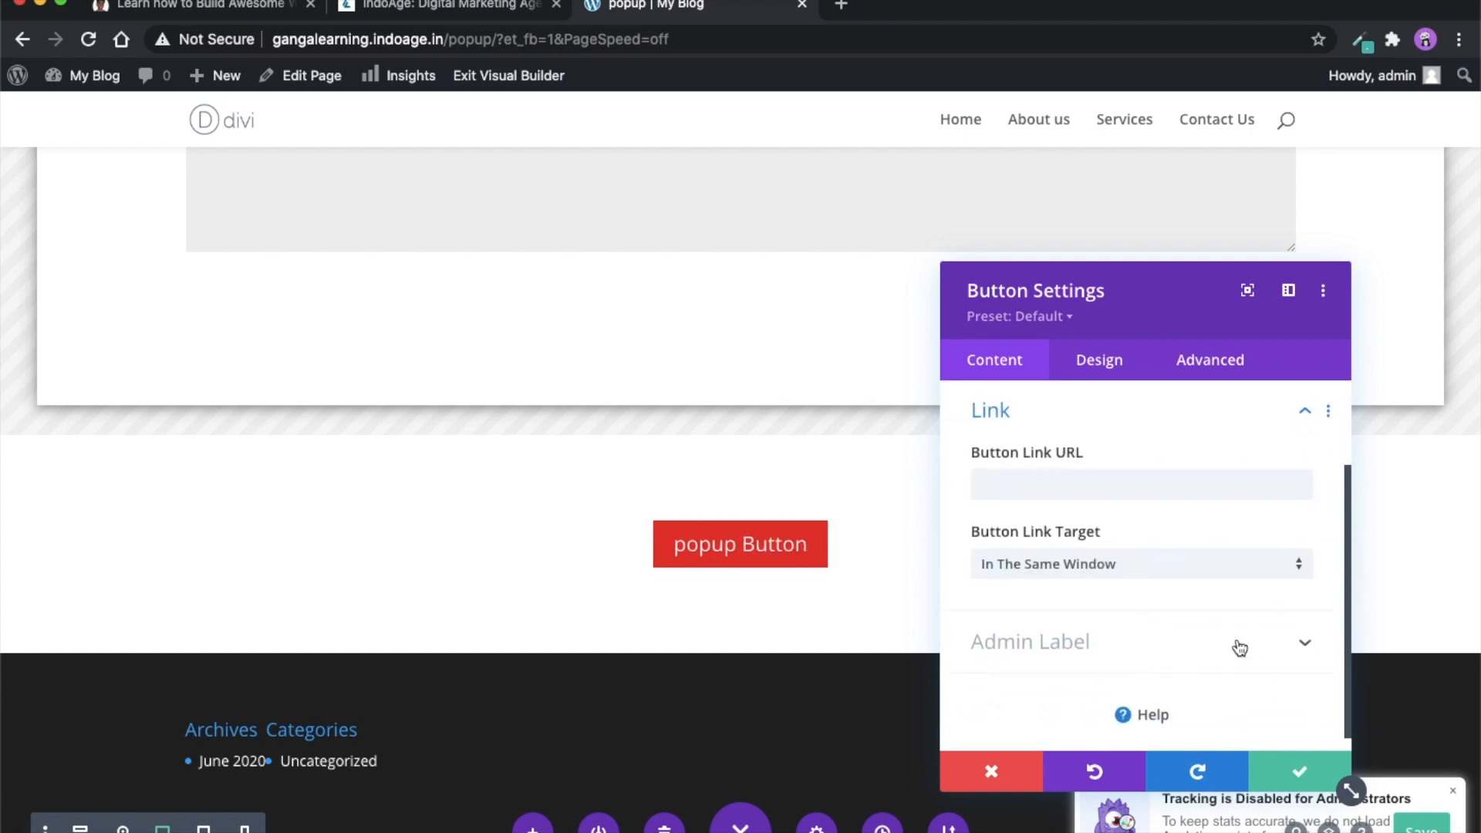
{"action": "left_click", "coordinate": [1301, 772]}
{"action": "scroll", "coordinate": [899, 646], "scroll_direction": "up", "scroll_amount": 2}
{"action": "scroll", "coordinate": [899, 646], "scroll_direction": "up", "scroll_amount": 3}
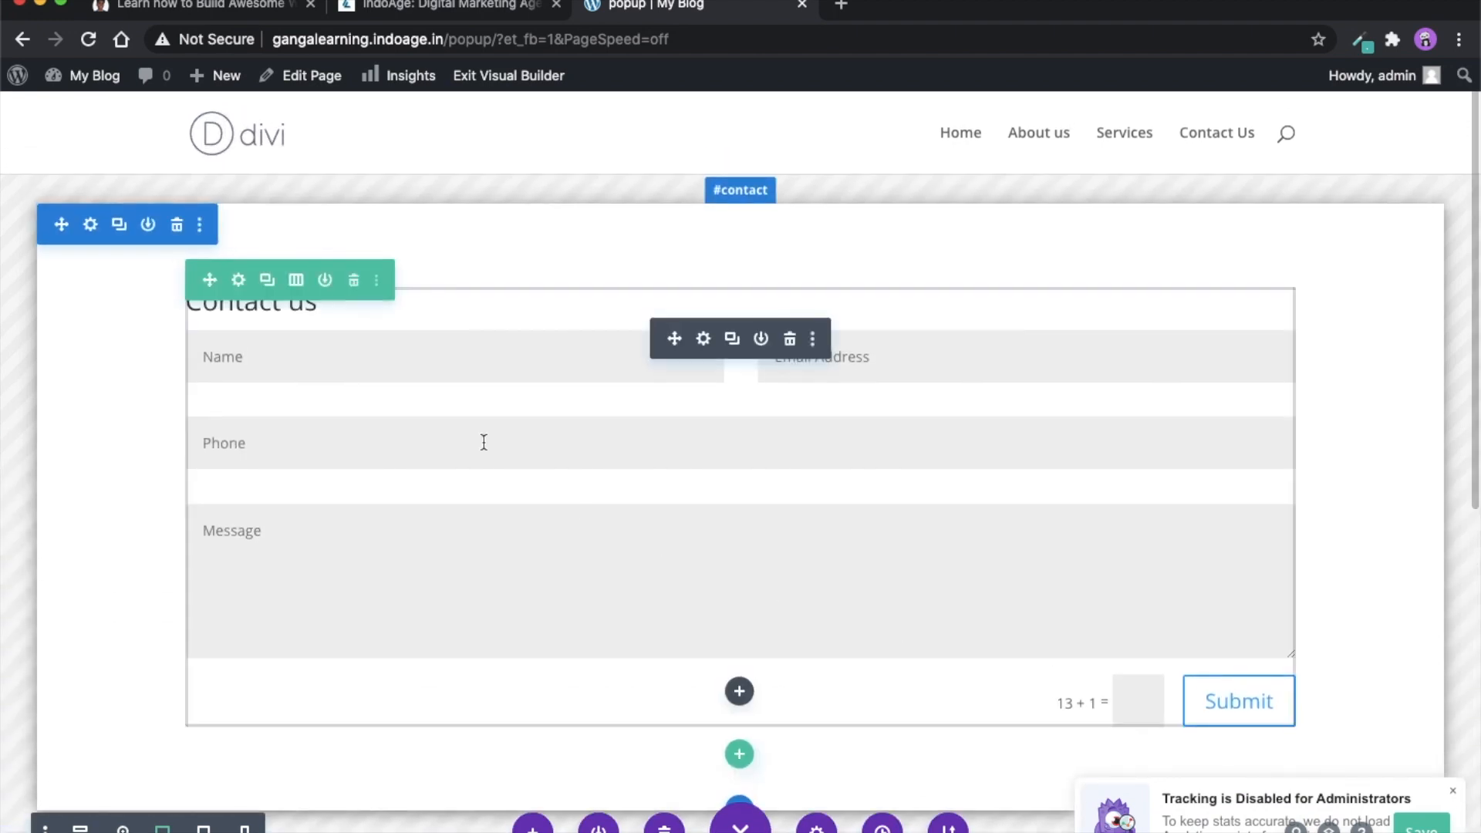
- Check the popup ID in the contact section's general popup settings and save the section settings
{"action": "left_click", "coordinate": [89, 224]}
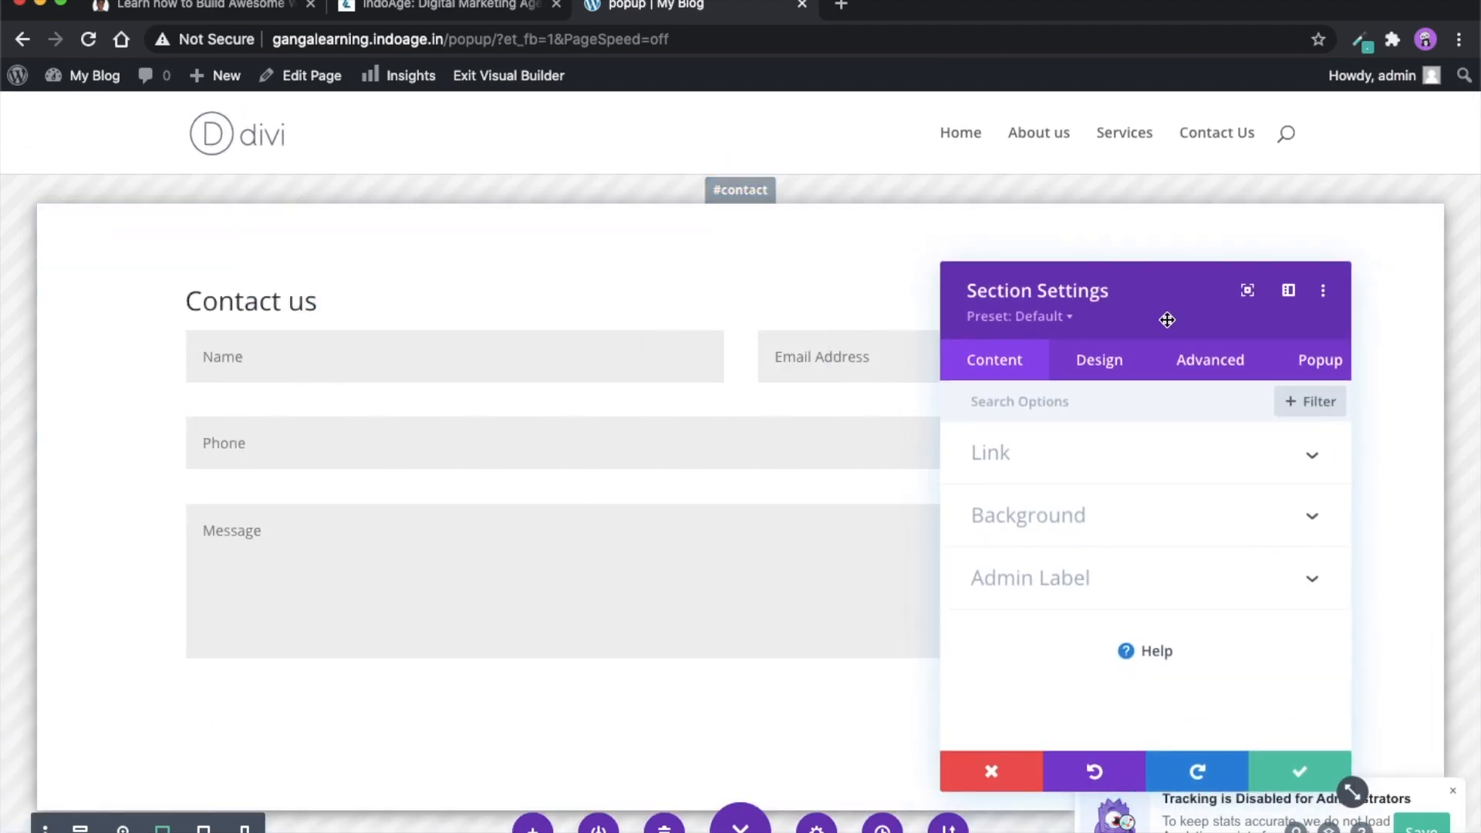
{"action": "left_click", "coordinate": [1303, 373]}
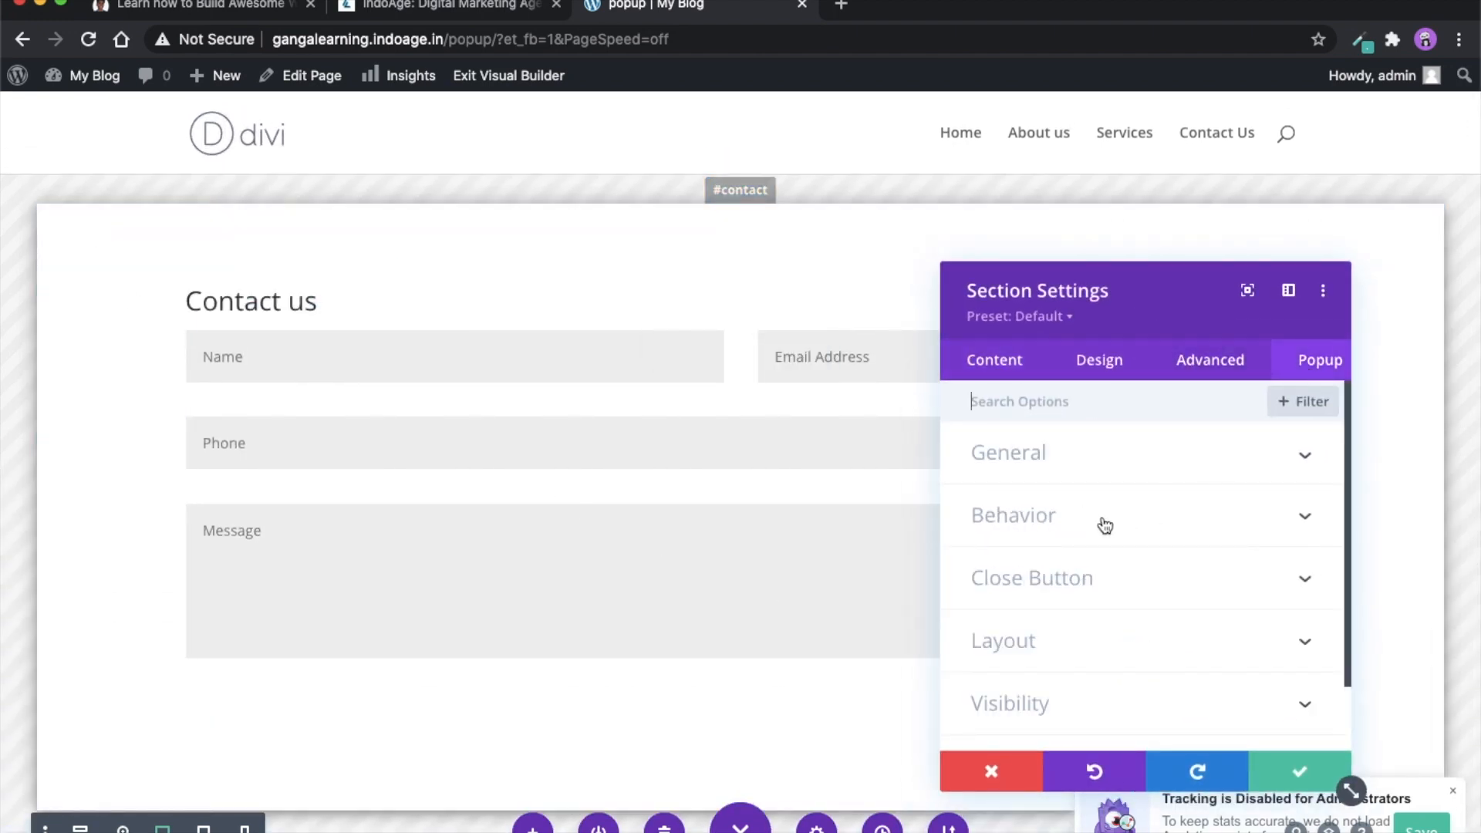
{"action": "left_click", "coordinate": [1037, 469]}
{"action": "left_click", "coordinate": [1007, 527]}
{"action": "left_click", "coordinate": [1055, 598]}
{"action": "double_click", "coordinate": [1055, 598]}
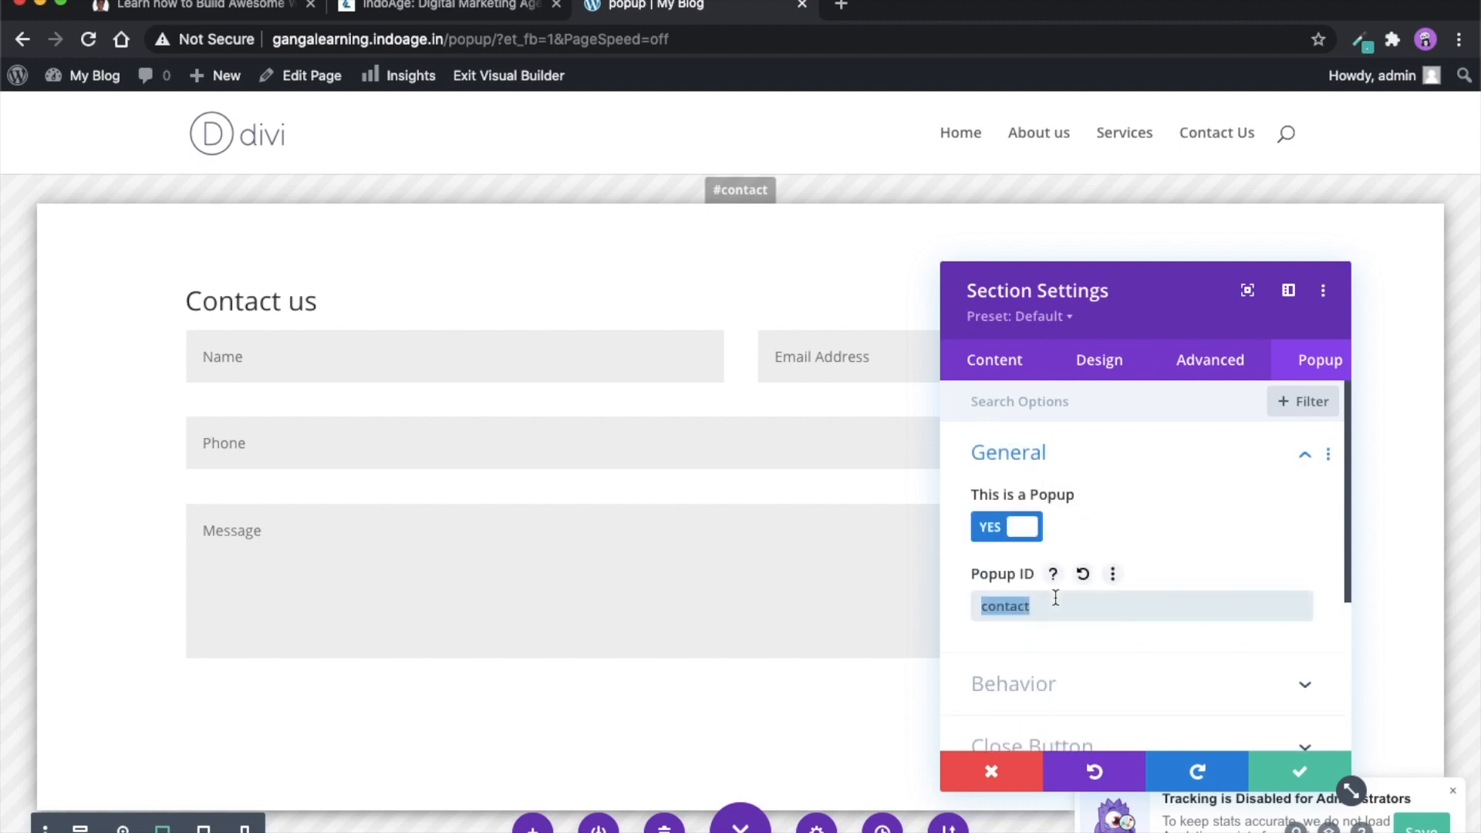
{"action": "left_click", "coordinate": [1303, 773]}
- Set the popup button's link URL to "#contact" and save the button settings and the page
{"action": "scroll", "coordinate": [1116, 765], "scroll_direction": "down", "scroll_amount": 4}
{"action": "scroll", "coordinate": [1116, 765], "scroll_direction": "down", "scroll_amount": 2}
{"action": "mouse_move", "coordinate": [702, 544]}
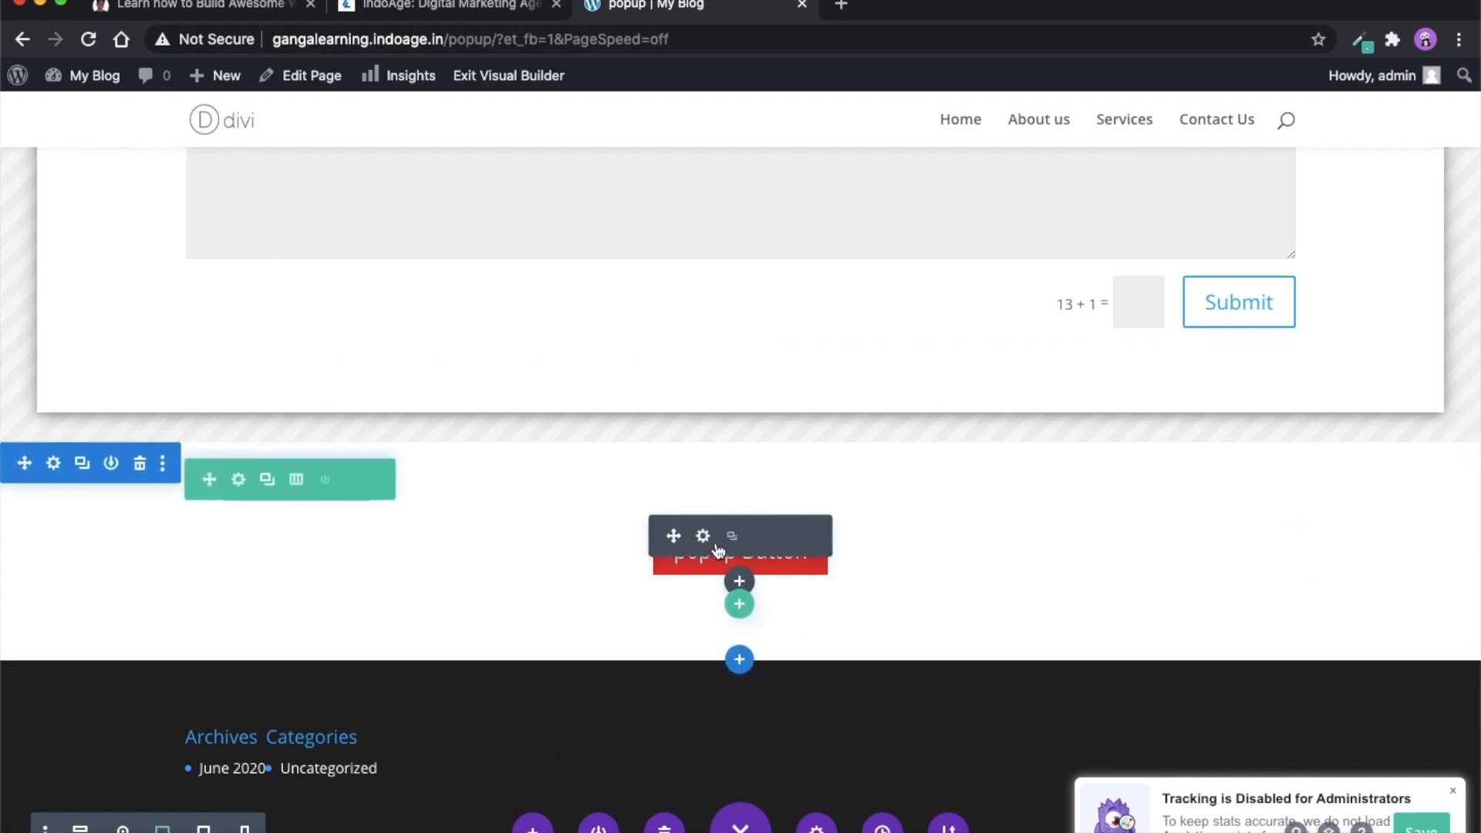
{"action": "left_click", "coordinate": [702, 537]}
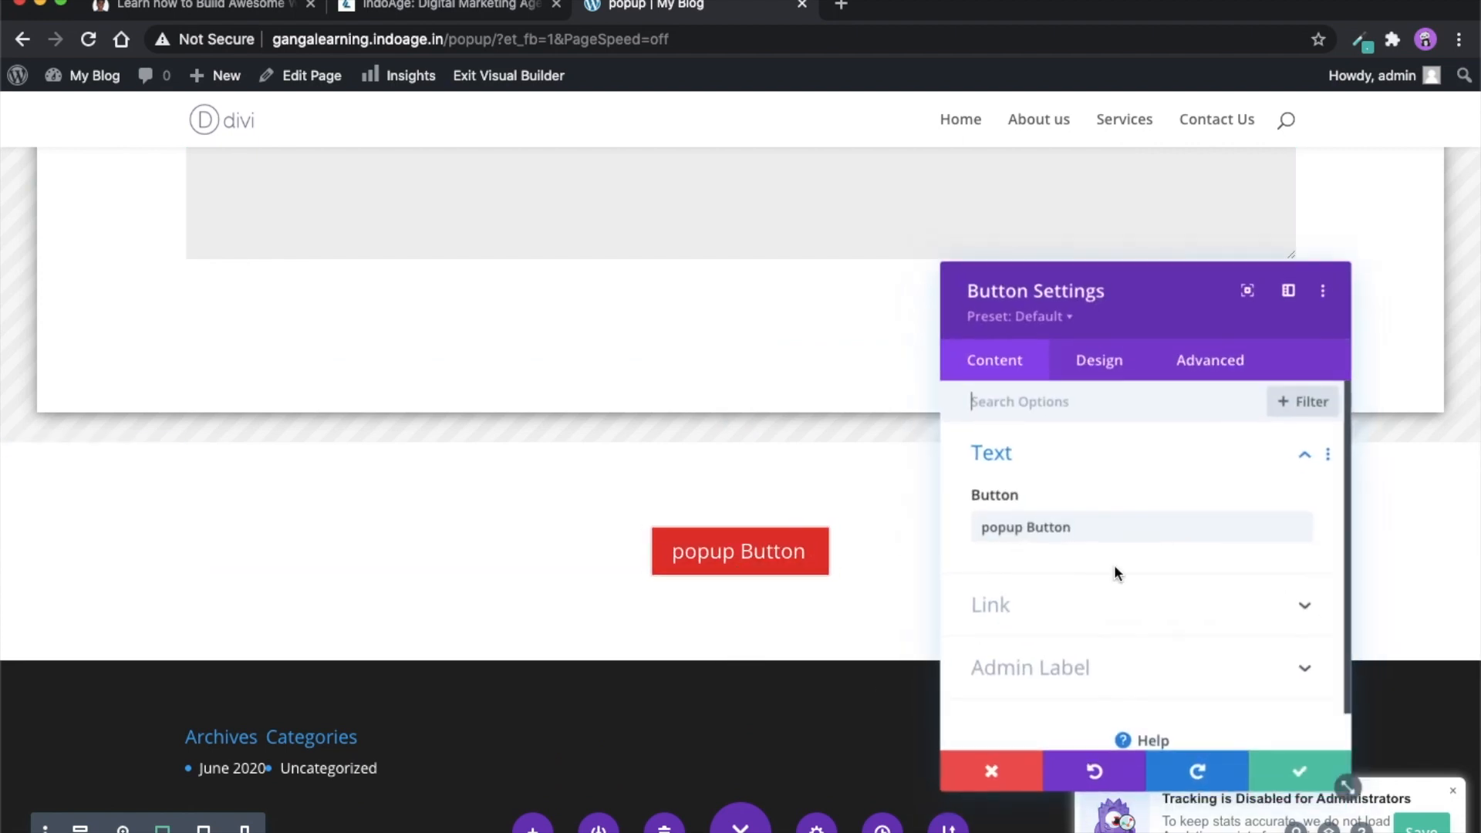
{"action": "left_click", "coordinate": [1069, 623]}
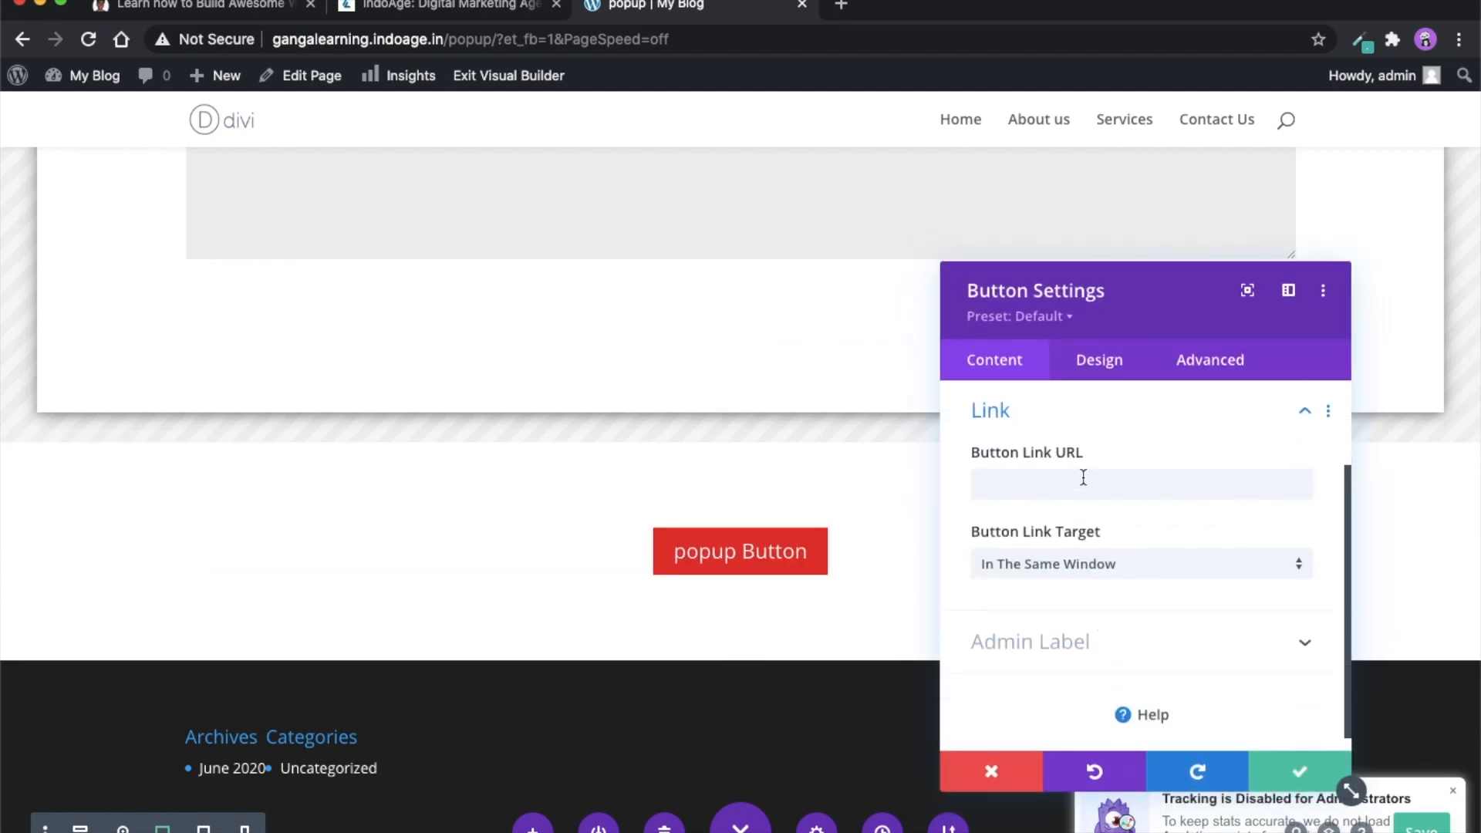
{"action": "left_click", "coordinate": [1053, 495]}
{"action": "type", "text": "contact"}
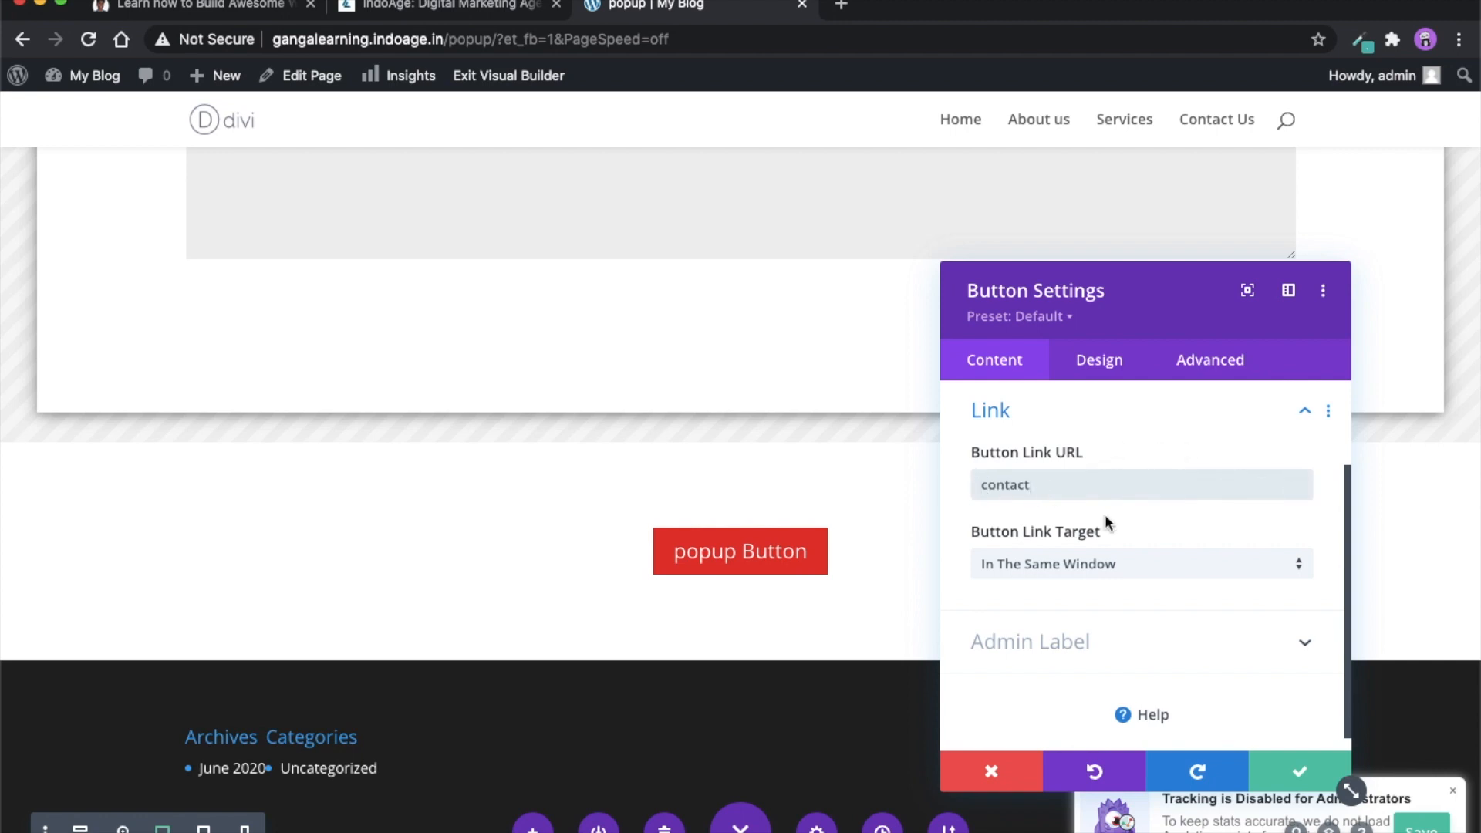
{"action": "key", "text": "Up"}
{"action": "type", "text": "#"}
{"action": "left_click", "coordinate": [1303, 777]}
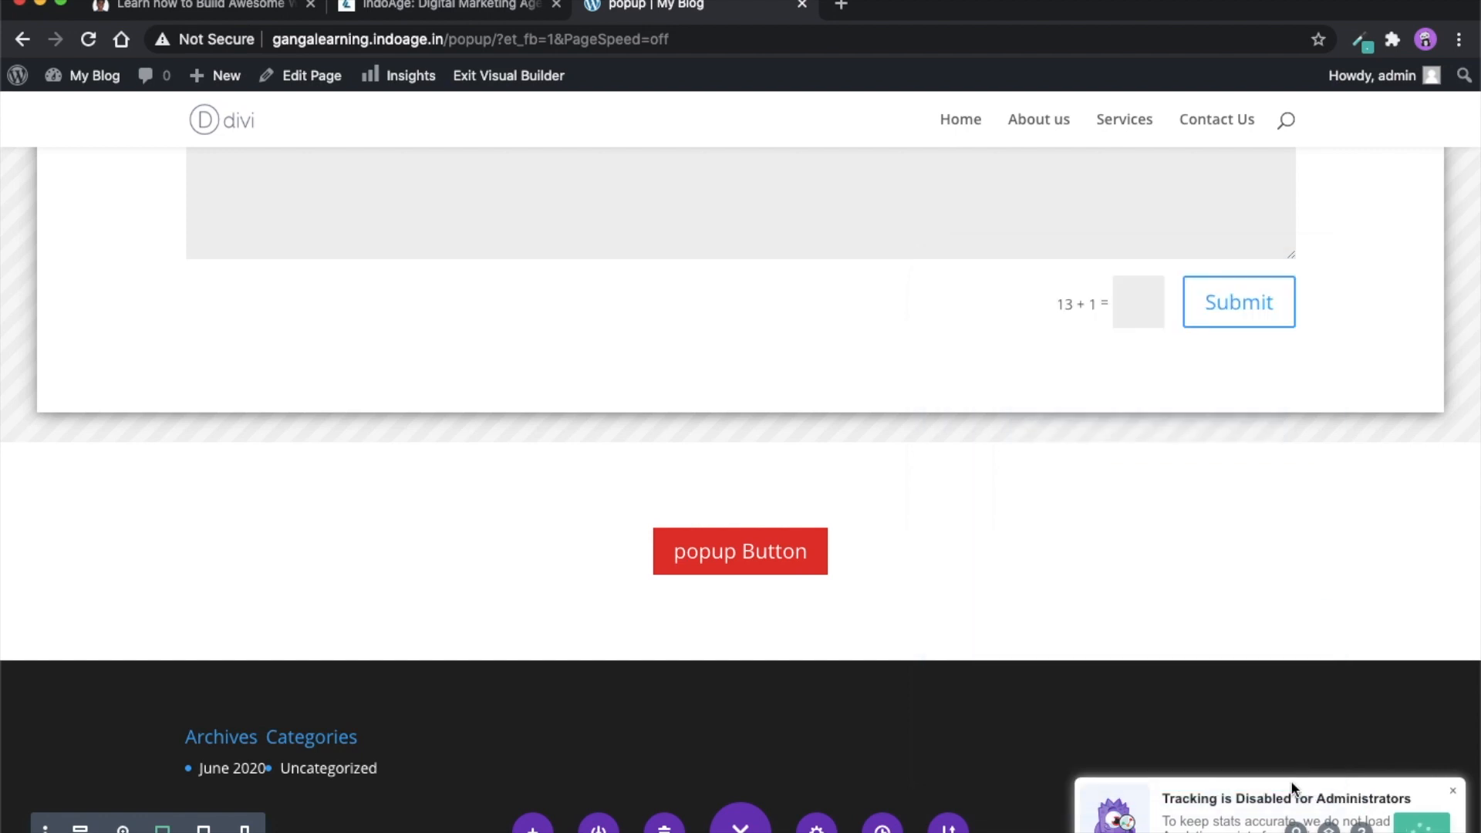
- Exit the visual builder and test the popup button on the live page, closing the contact form again
{"action": "scroll", "coordinate": [1161, 721], "scroll_direction": "up", "scroll_amount": 3}
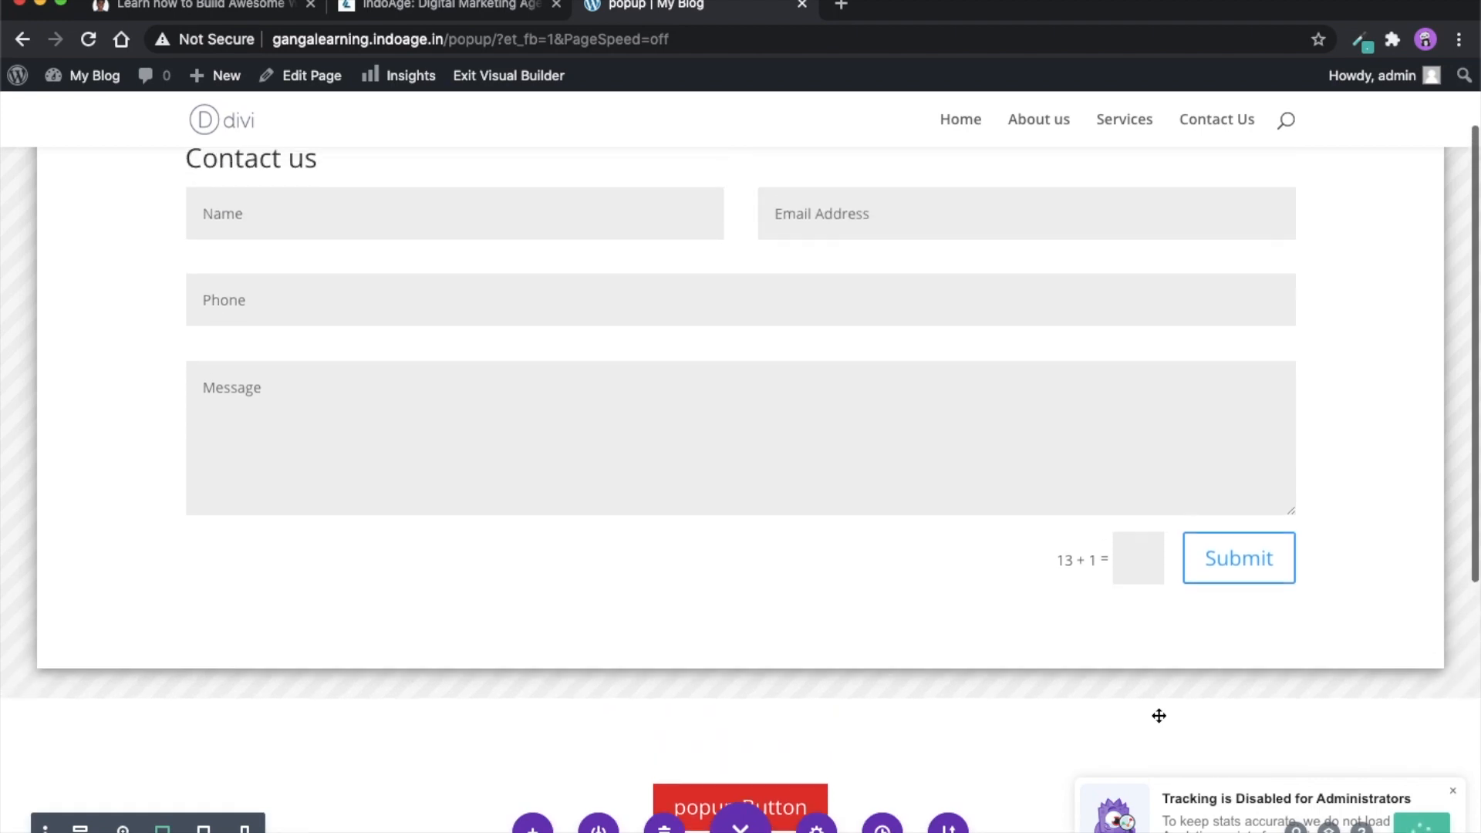
{"action": "scroll", "coordinate": [1130, 756], "scroll_direction": "up", "scroll_amount": 2}
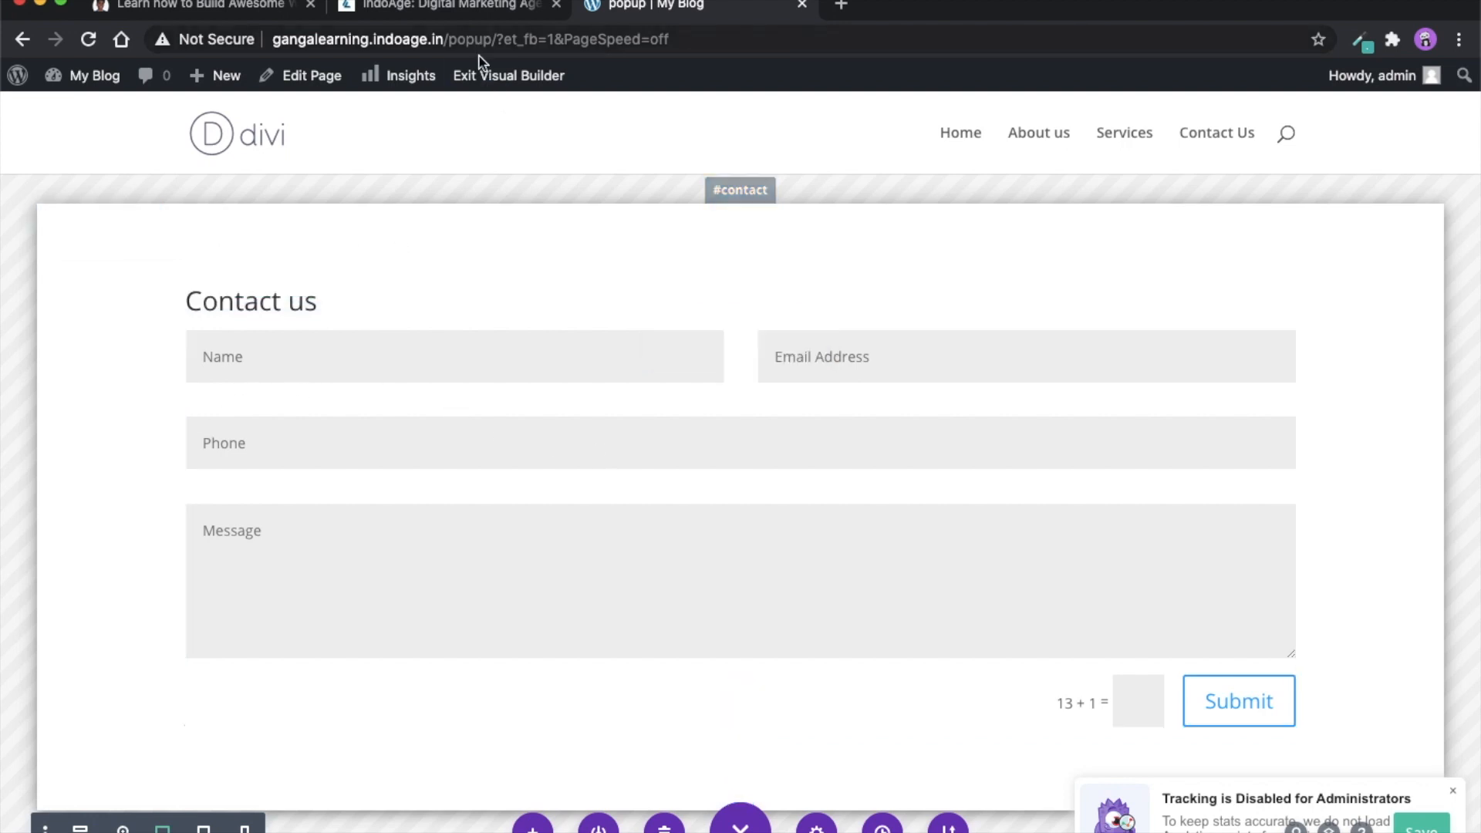
{"action": "left_click", "coordinate": [504, 88]}
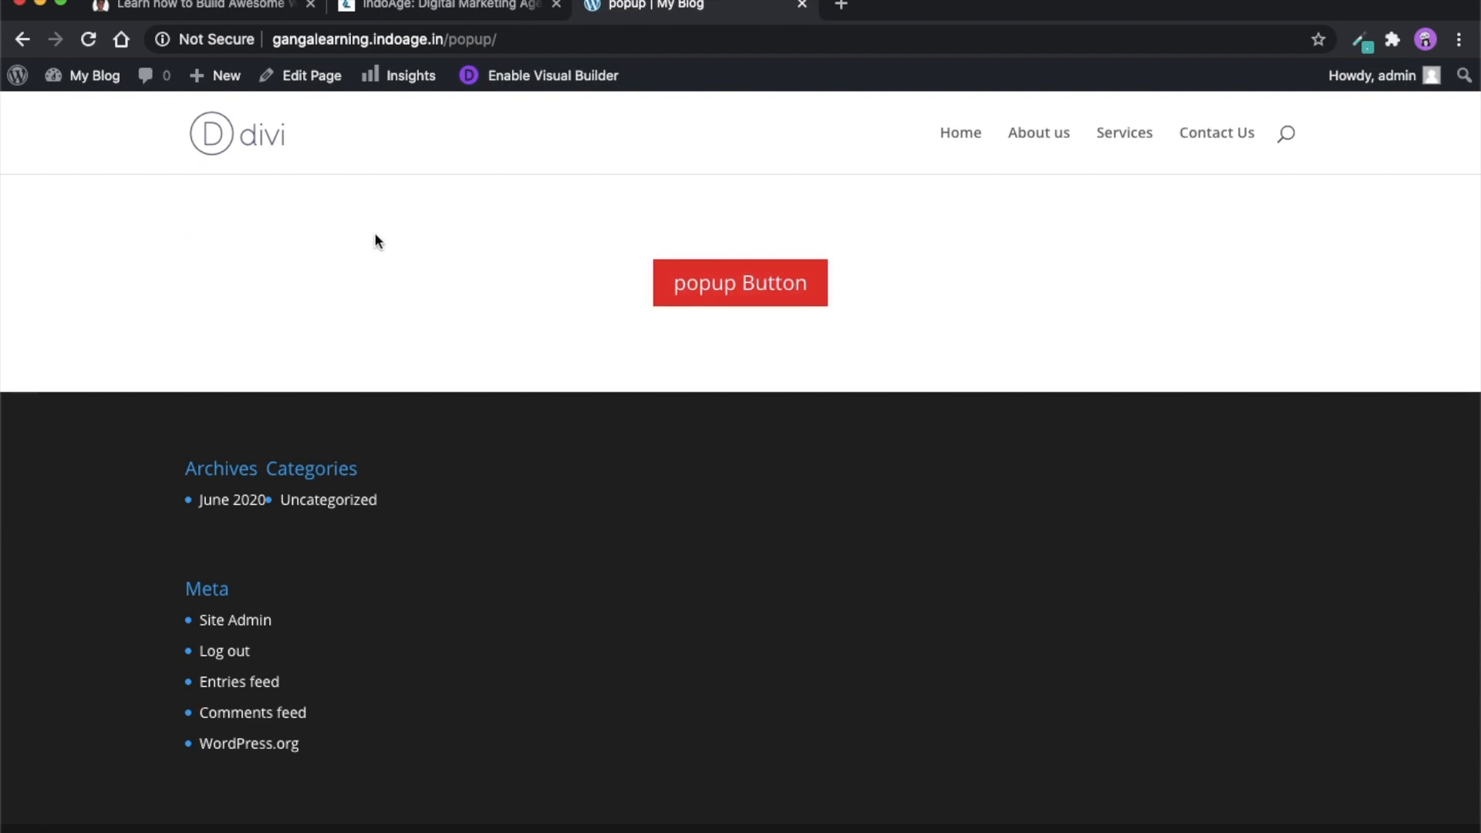
{"action": "left_click", "coordinate": [756, 297]}
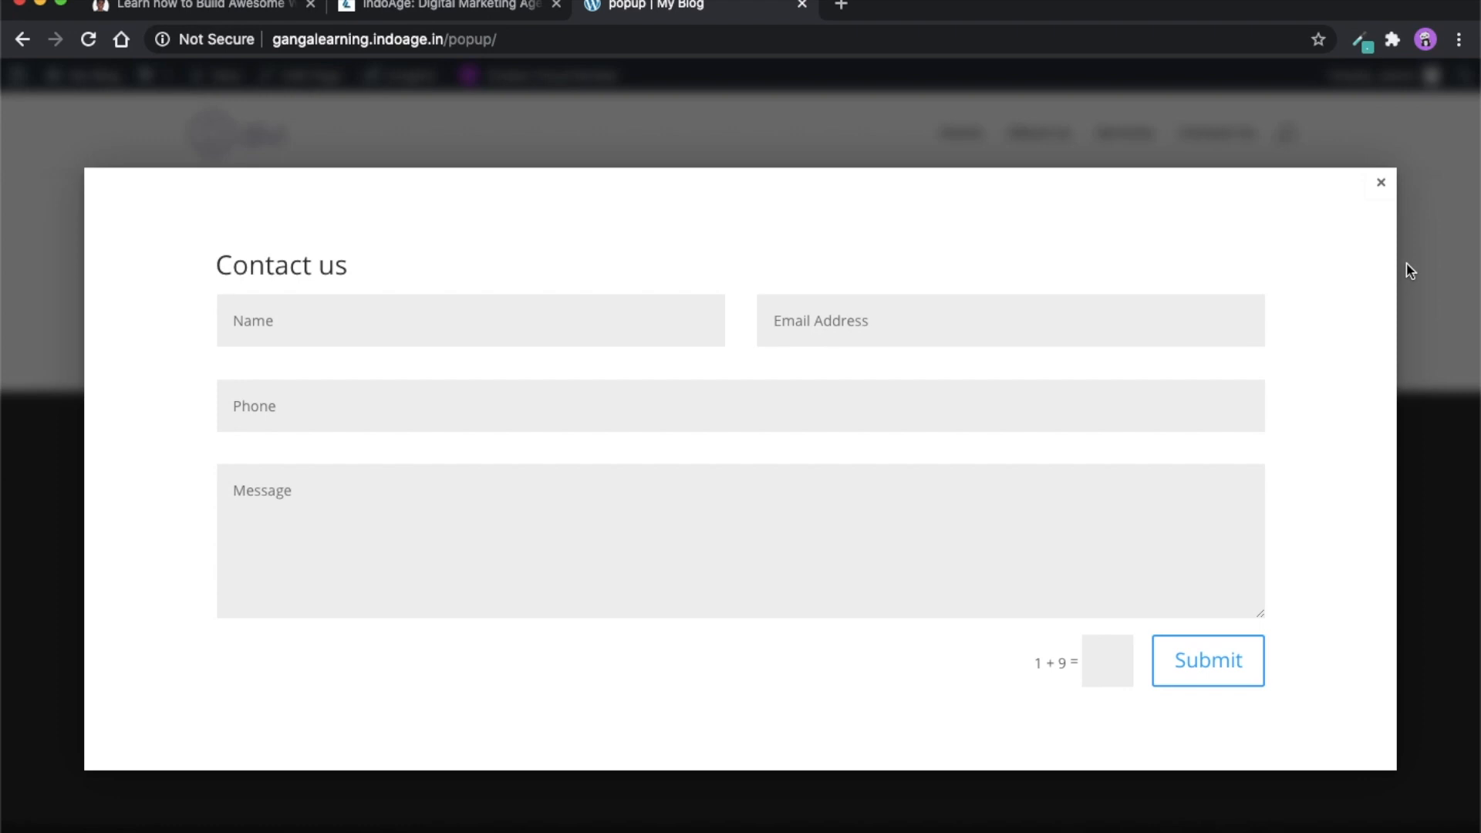
{"action": "left_click", "coordinate": [1381, 185]}
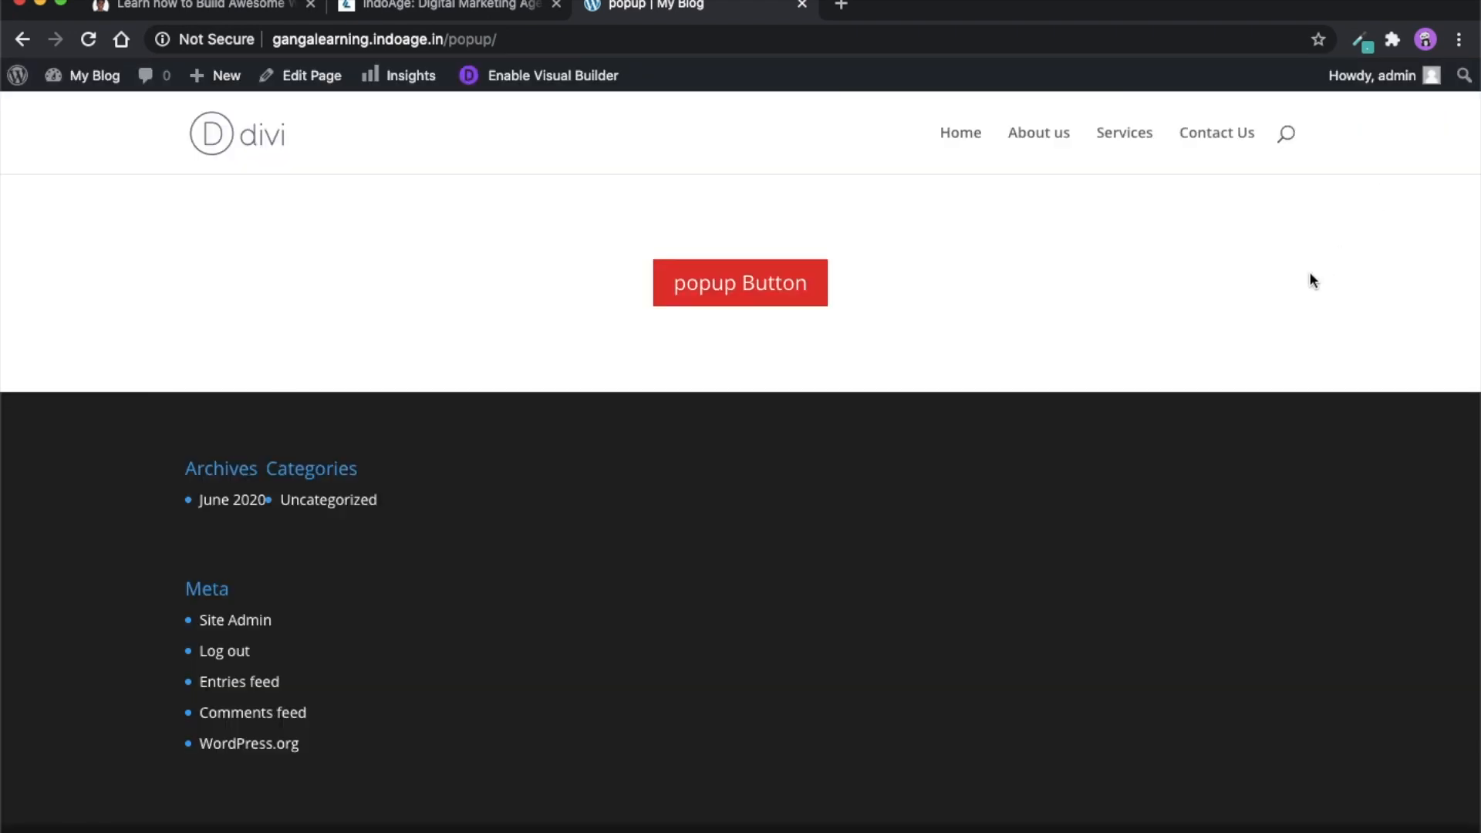
- Test the contact popup in the browser's responsive mobile view at 400 x 411, and leave that view
{"action": "key", "text": "super+alt+i"}
{"action": "left_click", "coordinate": [762, 368]}
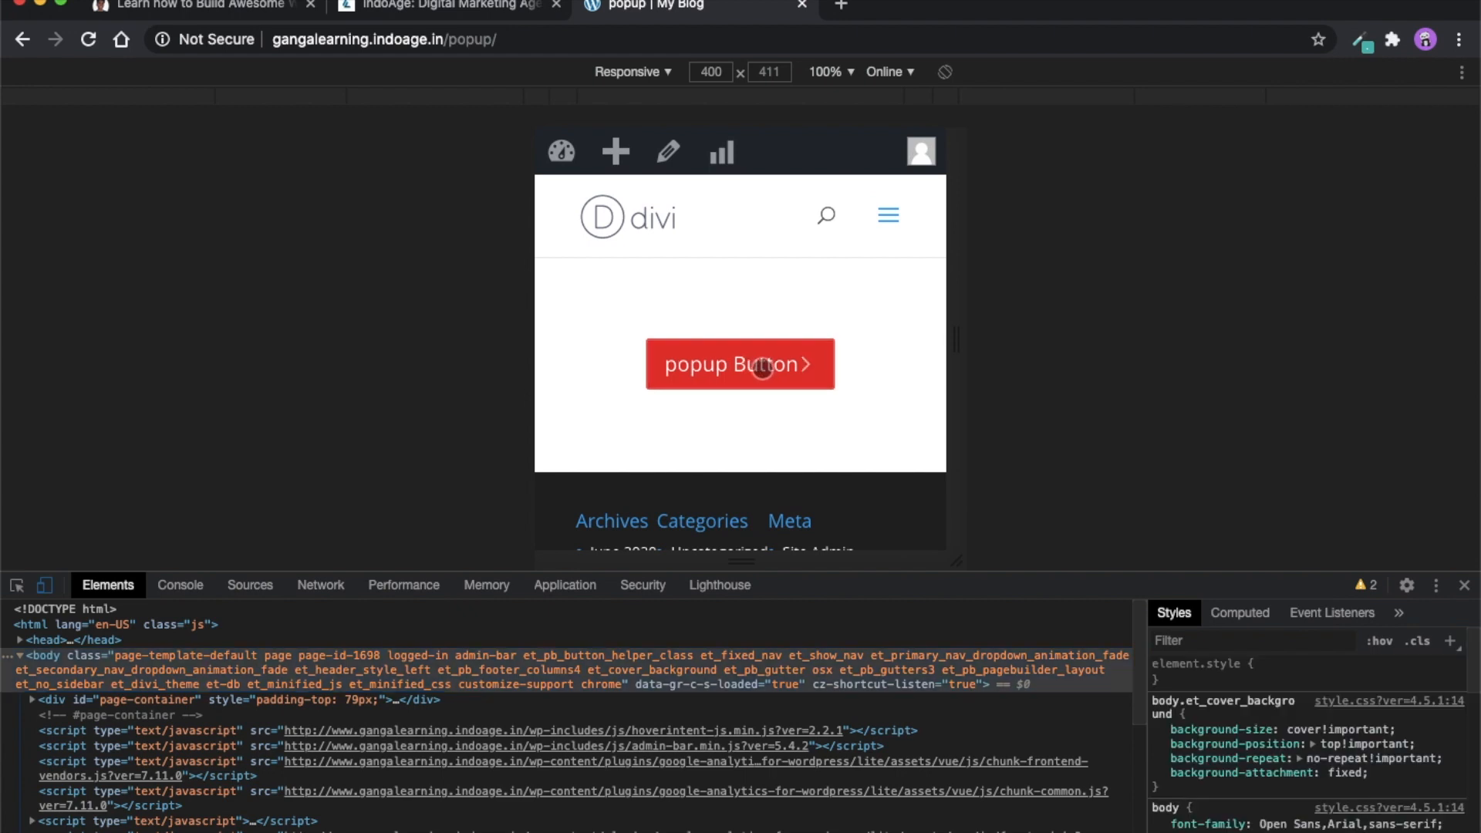
{"action": "scroll", "coordinate": [810, 358], "scroll_direction": "down", "scroll_amount": 3}
{"action": "scroll", "coordinate": [809, 358], "scroll_direction": "up", "scroll_amount": 3}
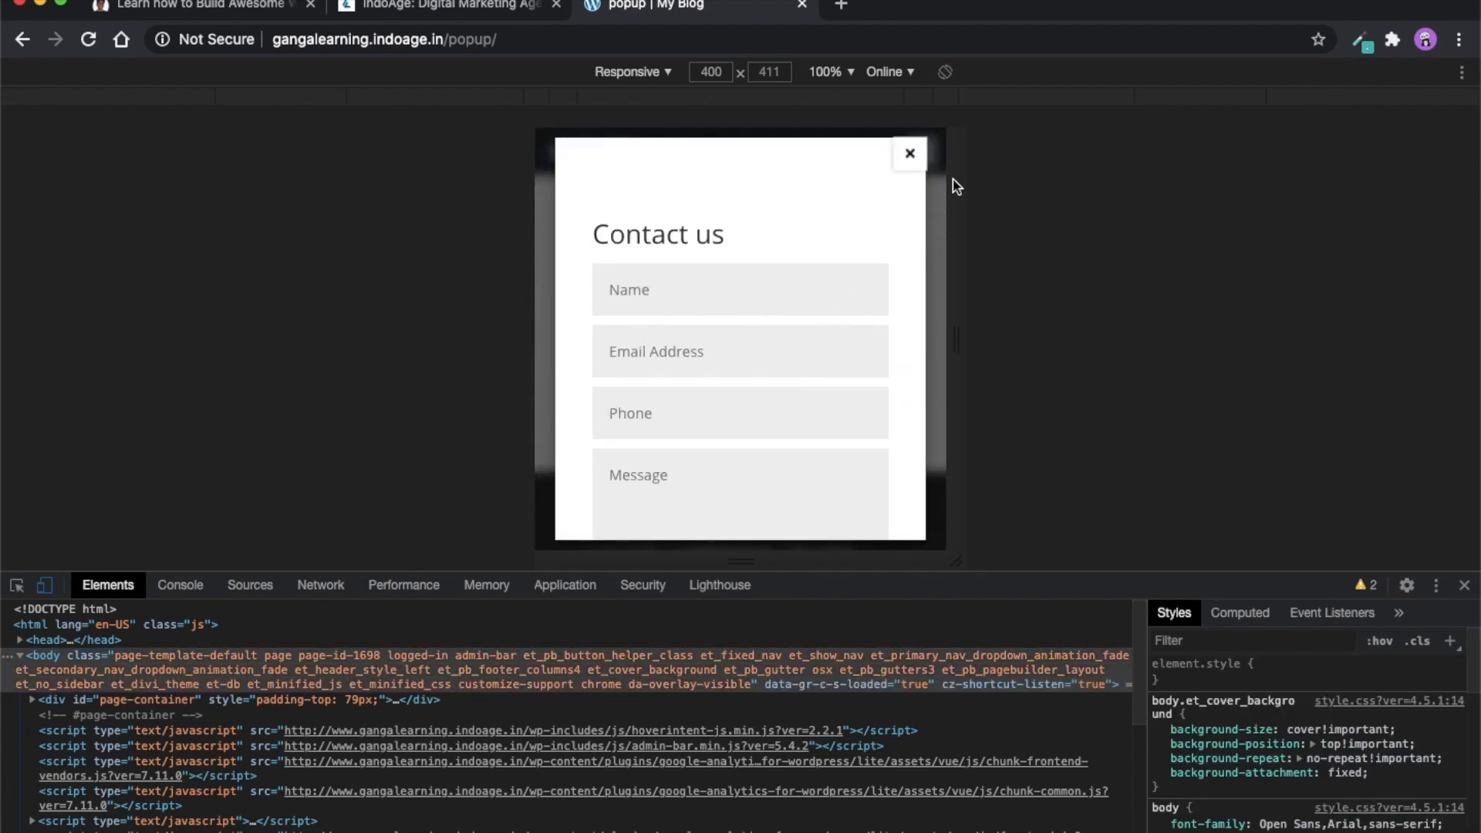
{"action": "left_click", "coordinate": [911, 152]}
{"action": "left_click", "coordinate": [1464, 584]}
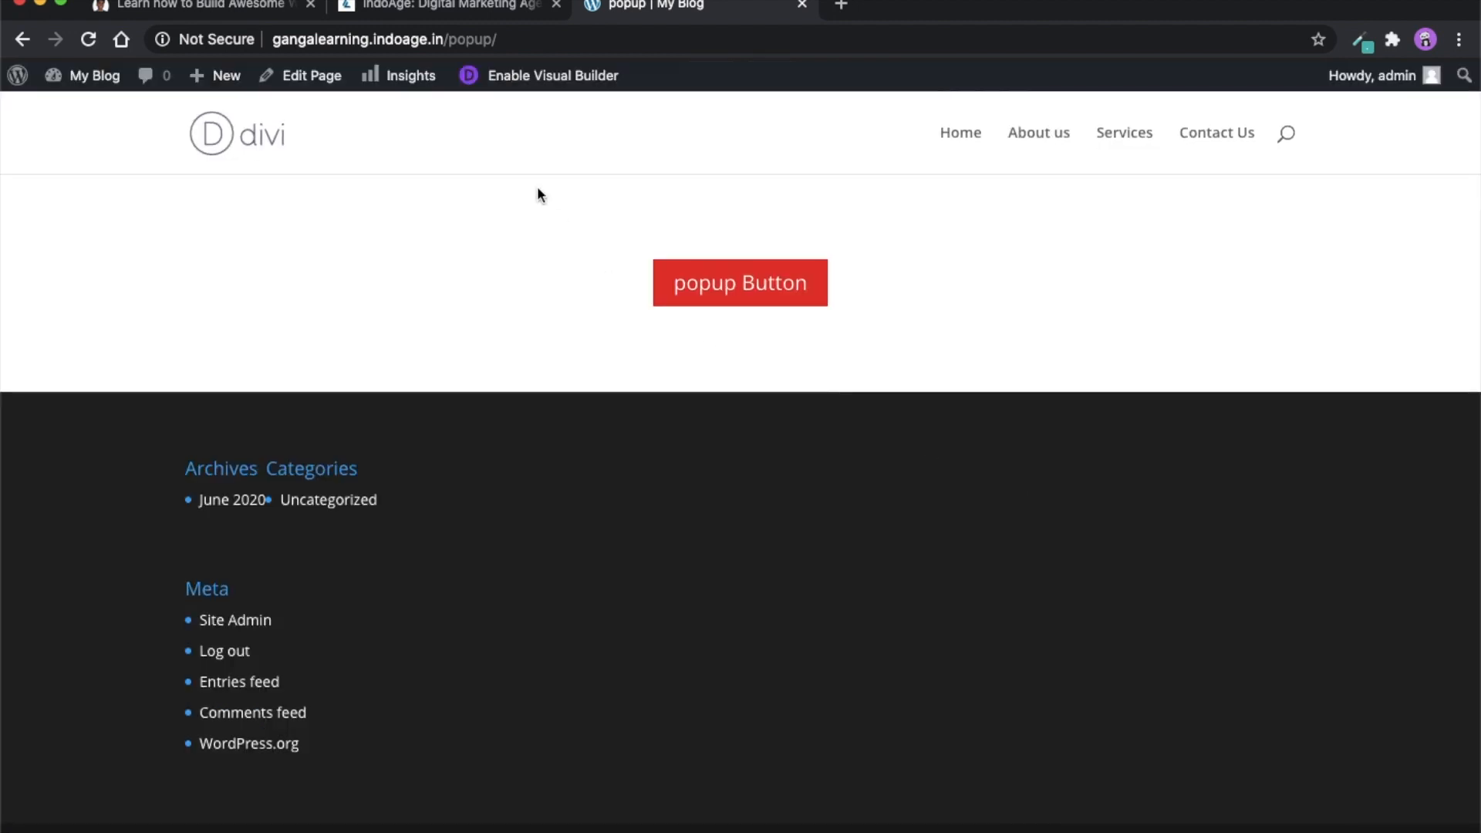
- Re-enter the visual builder and examine the Behavior options in the contact section's popup settings
{"action": "left_click", "coordinate": [534, 75]}
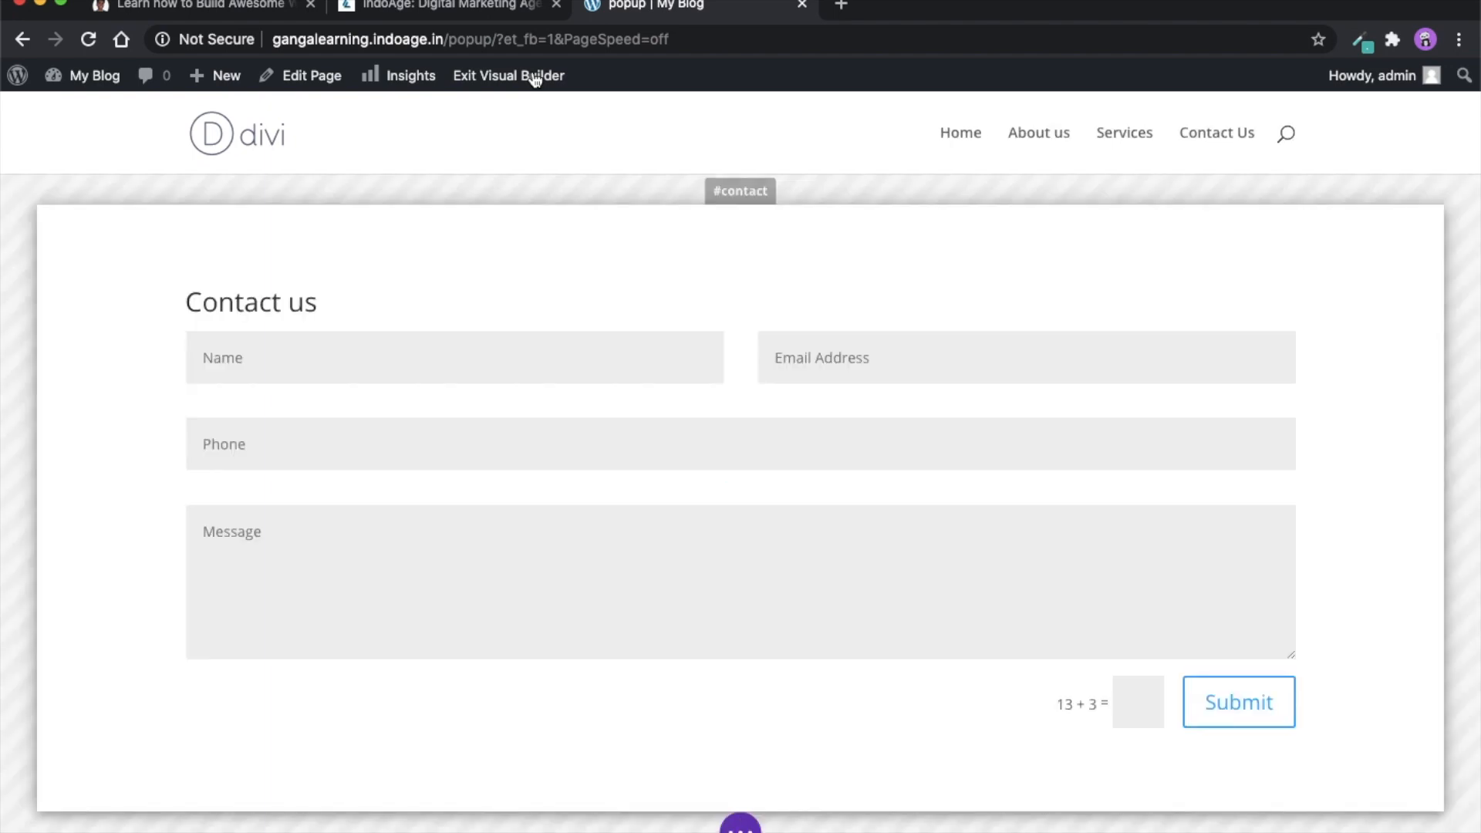
{"action": "mouse_move", "coordinate": [99, 254]}
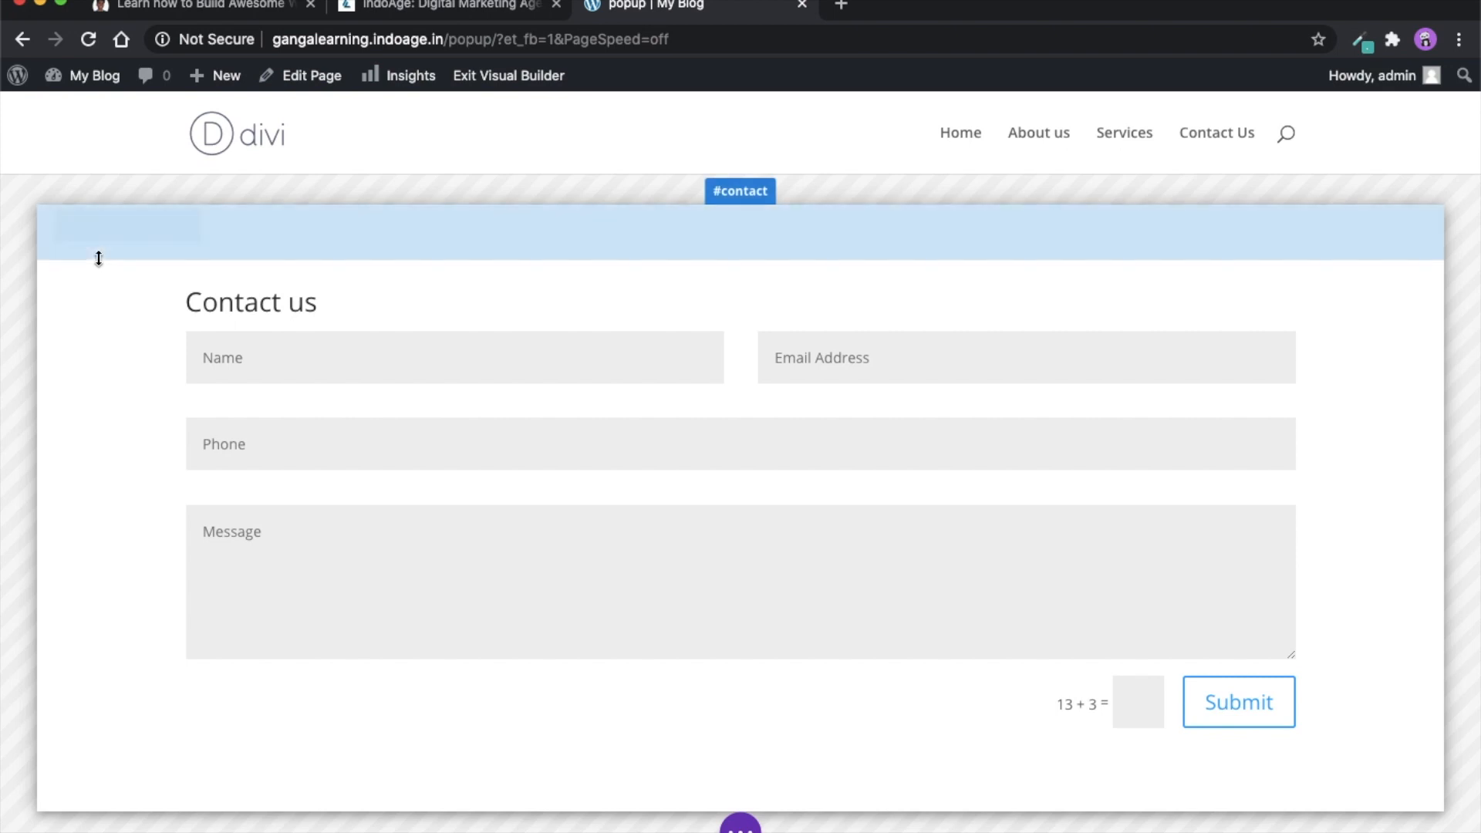
{"action": "left_click", "coordinate": [91, 228]}
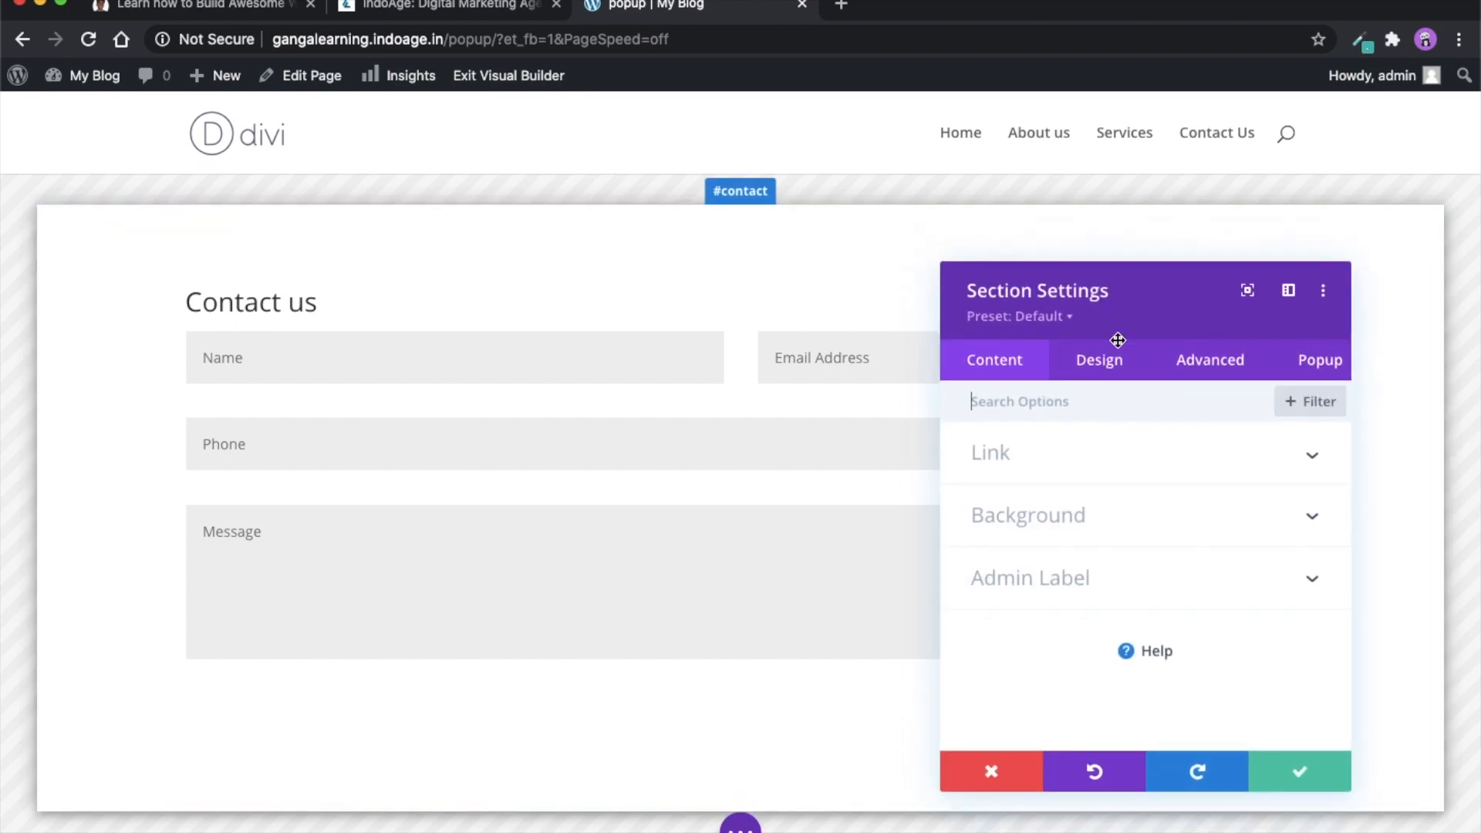
{"action": "left_click", "coordinate": [1338, 368]}
{"action": "scroll", "coordinate": [1130, 525], "scroll_direction": "down", "scroll_amount": 1}
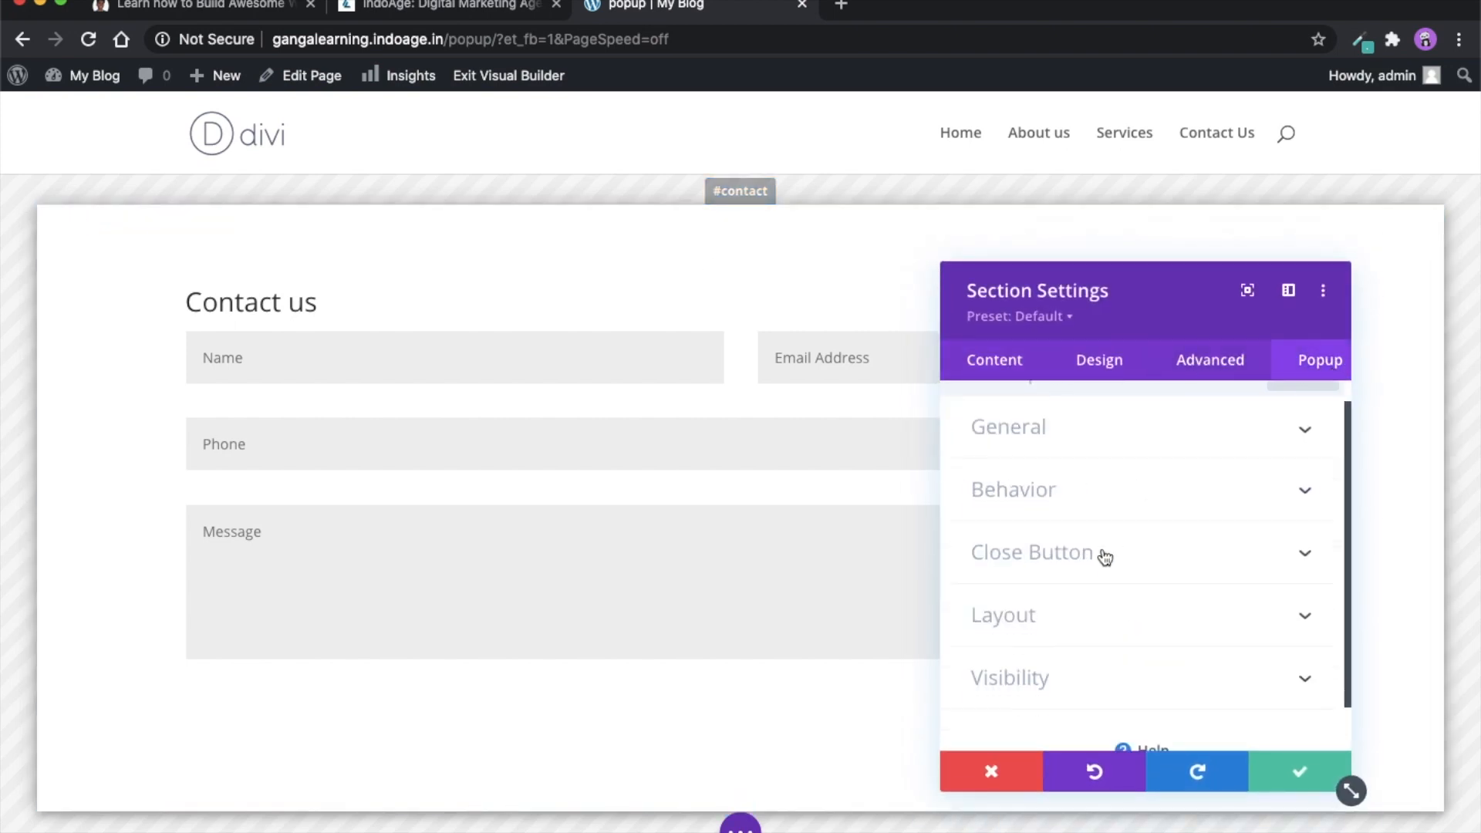
{"action": "left_click", "coordinate": [1087, 494]}
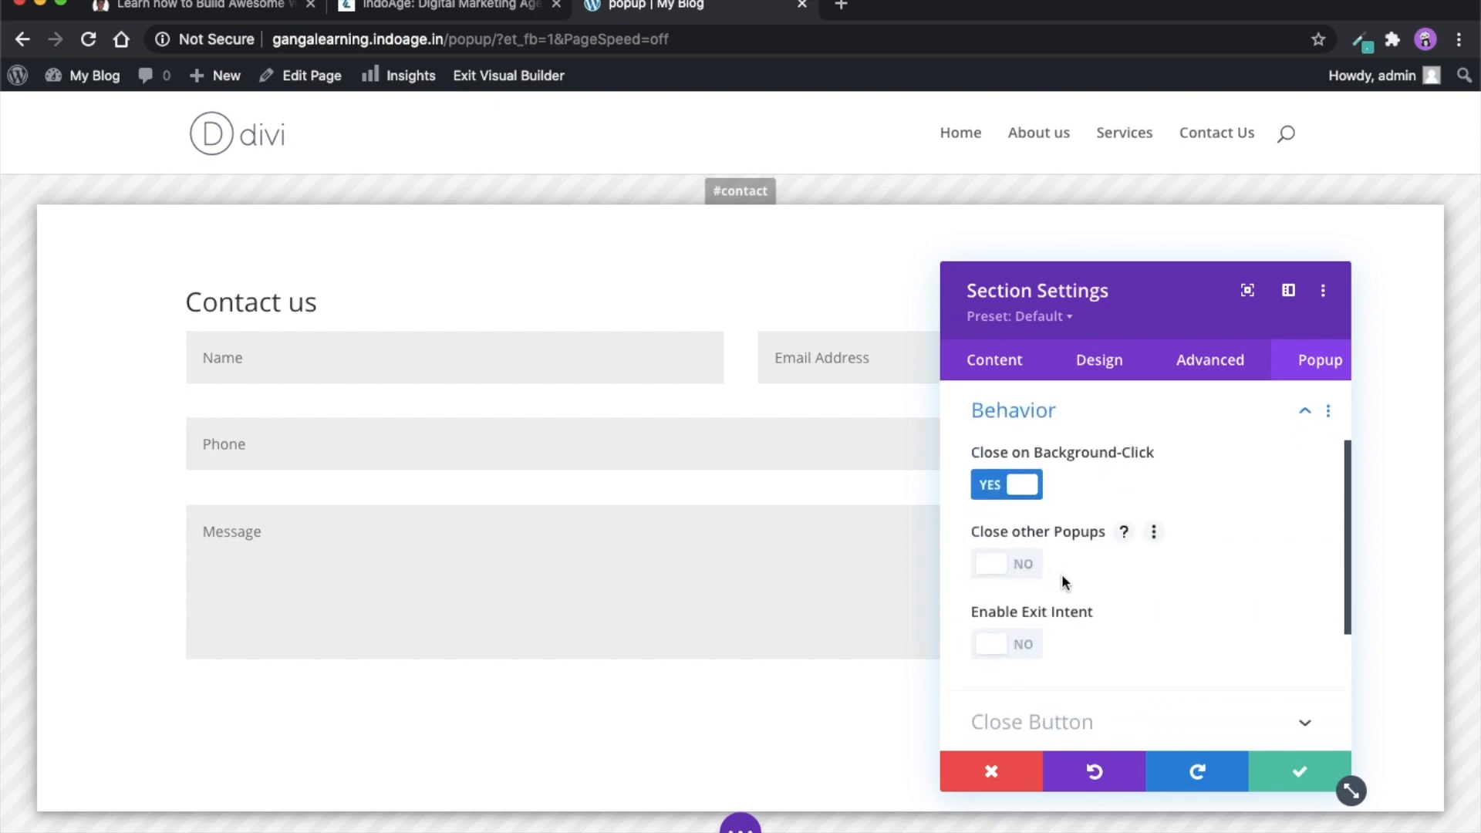
{"action": "scroll", "coordinate": [1061, 574], "scroll_direction": "down", "scroll_amount": 1}
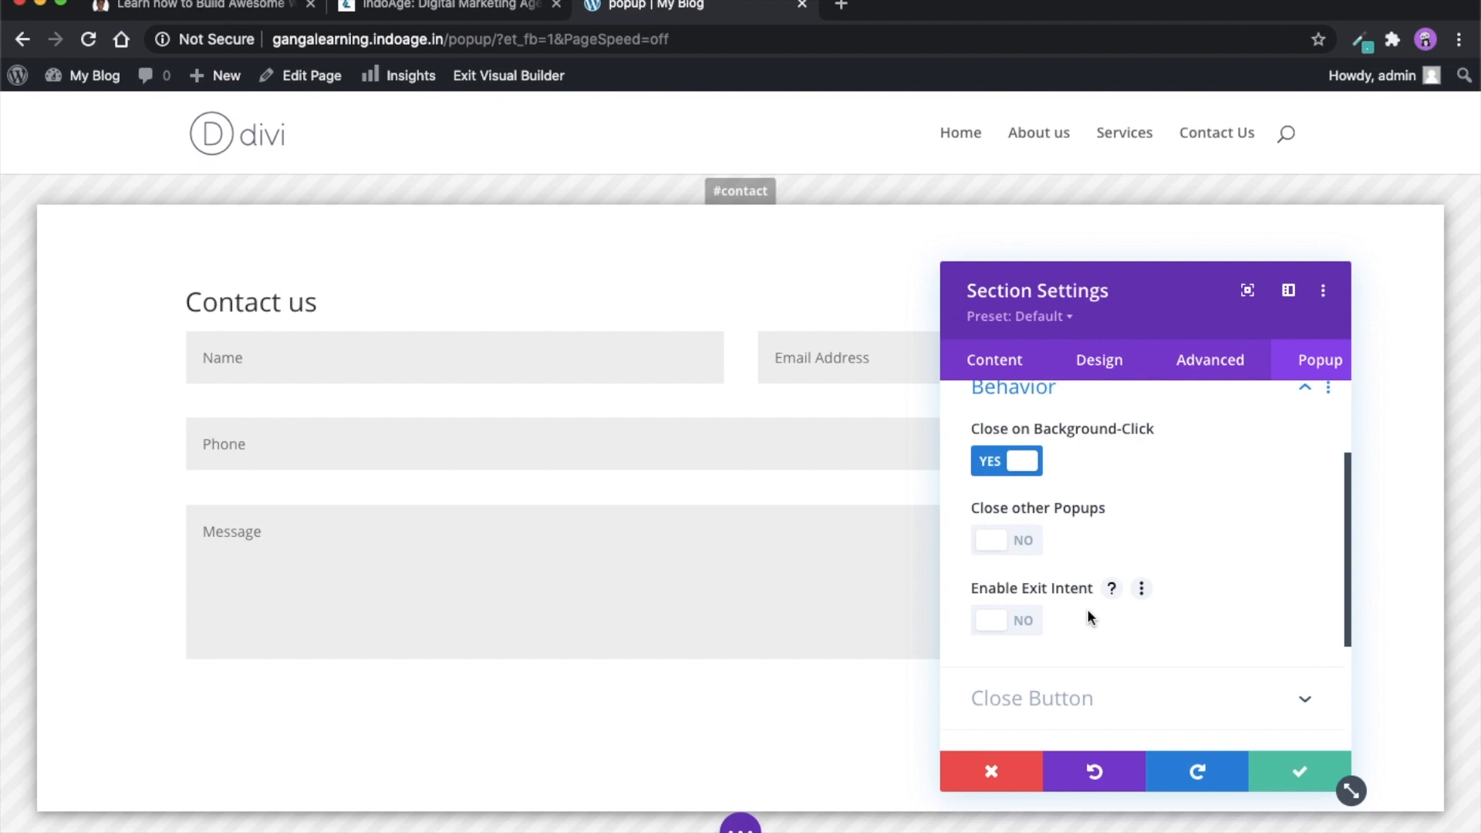
{"action": "scroll", "coordinate": [1099, 612], "scroll_direction": "down", "scroll_amount": 3}
{"action": "scroll", "coordinate": [1100, 609], "scroll_direction": "up", "scroll_amount": 2}
{"action": "scroll", "coordinate": [1099, 607], "scroll_direction": "up", "scroll_amount": 2}
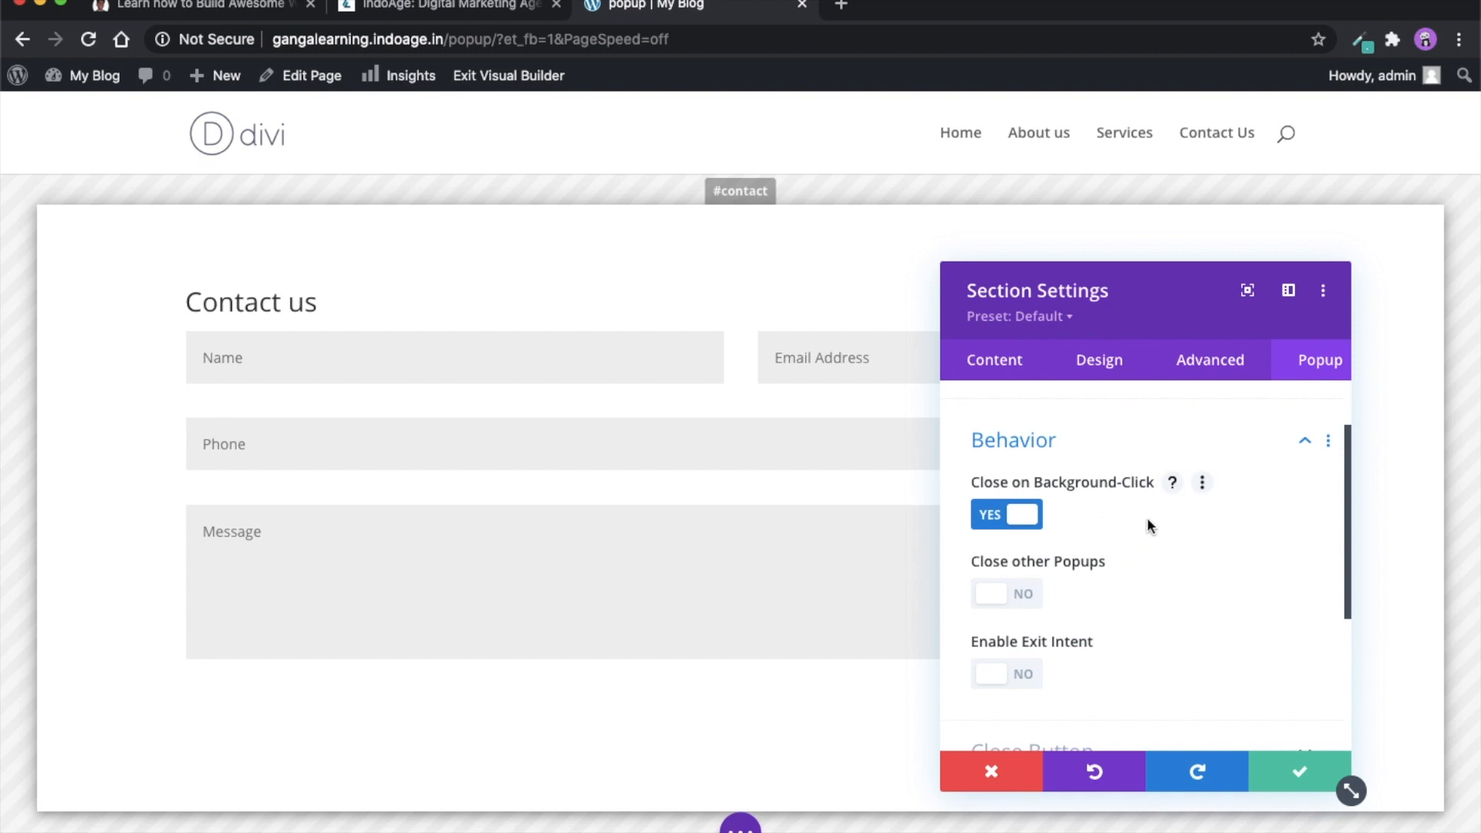
{"action": "scroll", "coordinate": [1127, 528], "scroll_direction": "down", "scroll_amount": 2}
- Examine the popup's Close Button options, including the available button colors and the transparent background setting
{"action": "left_click", "coordinate": [1071, 646]}
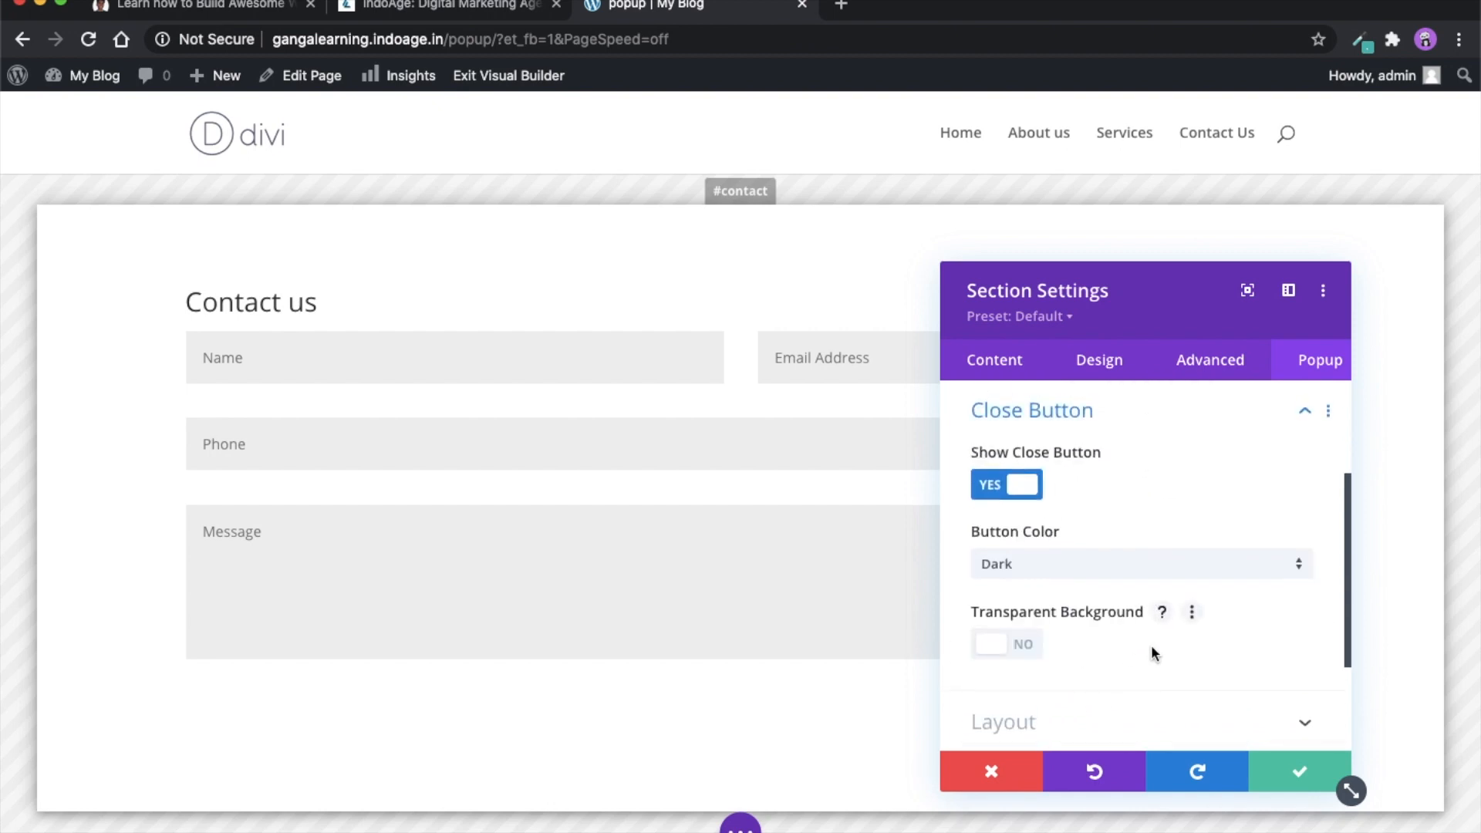
{"action": "left_click", "coordinate": [1108, 580]}
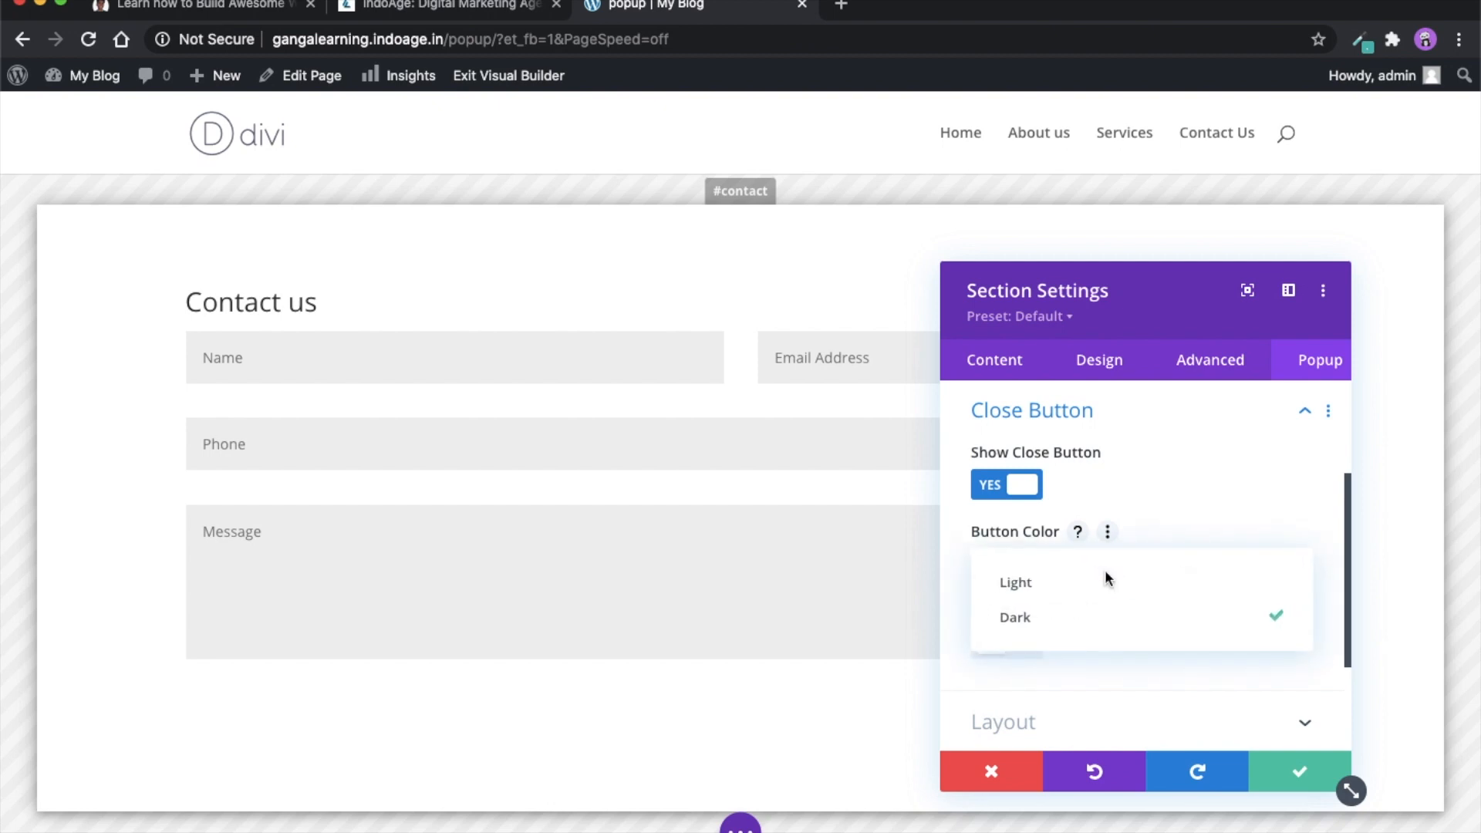
{"action": "left_click", "coordinate": [974, 530]}
{"action": "scroll", "coordinate": [1074, 626], "scroll_direction": "down", "scroll_amount": 1}
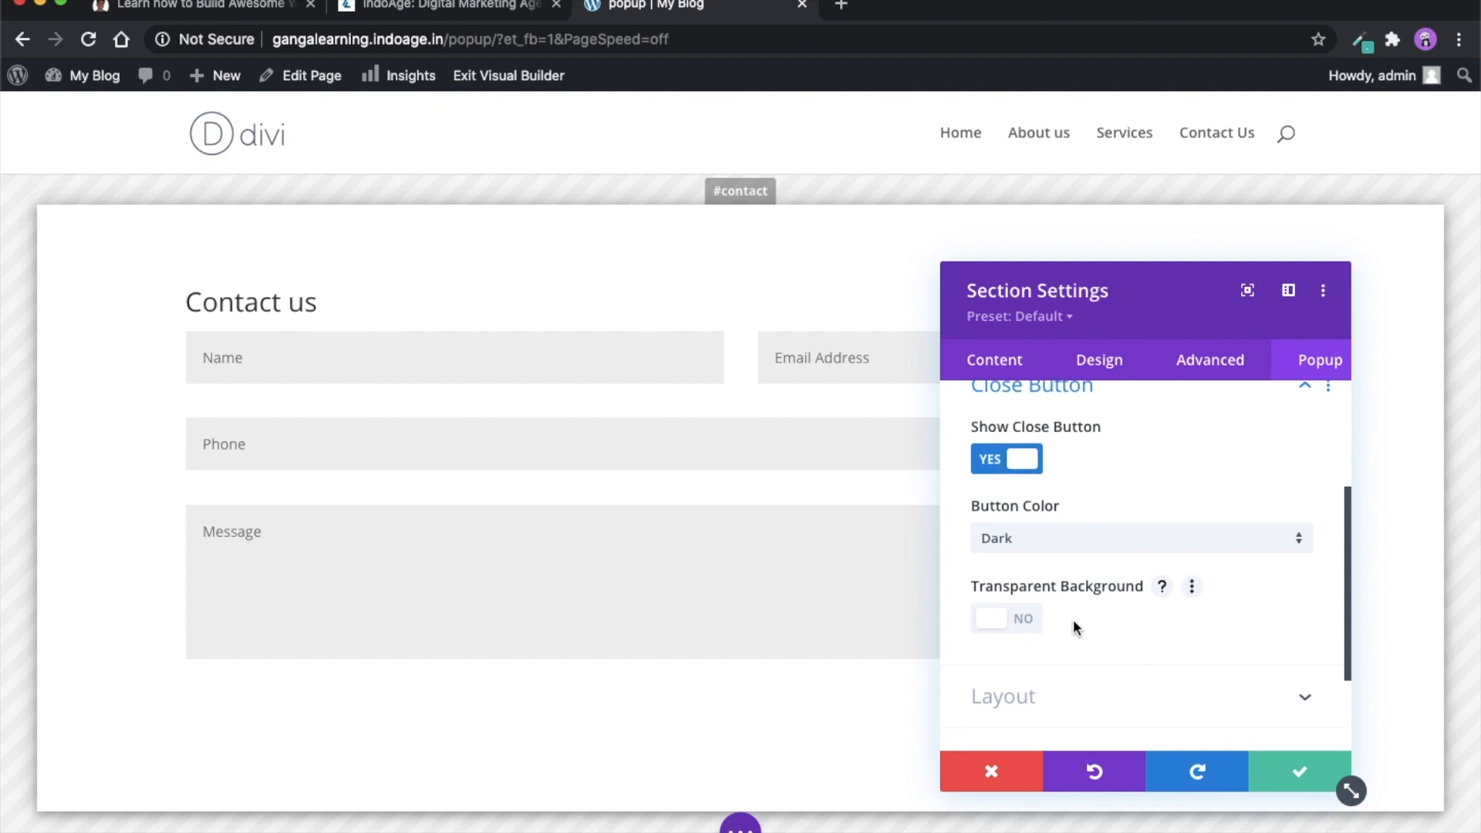
{"action": "scroll", "coordinate": [1074, 625], "scroll_direction": "down", "scroll_amount": 1}
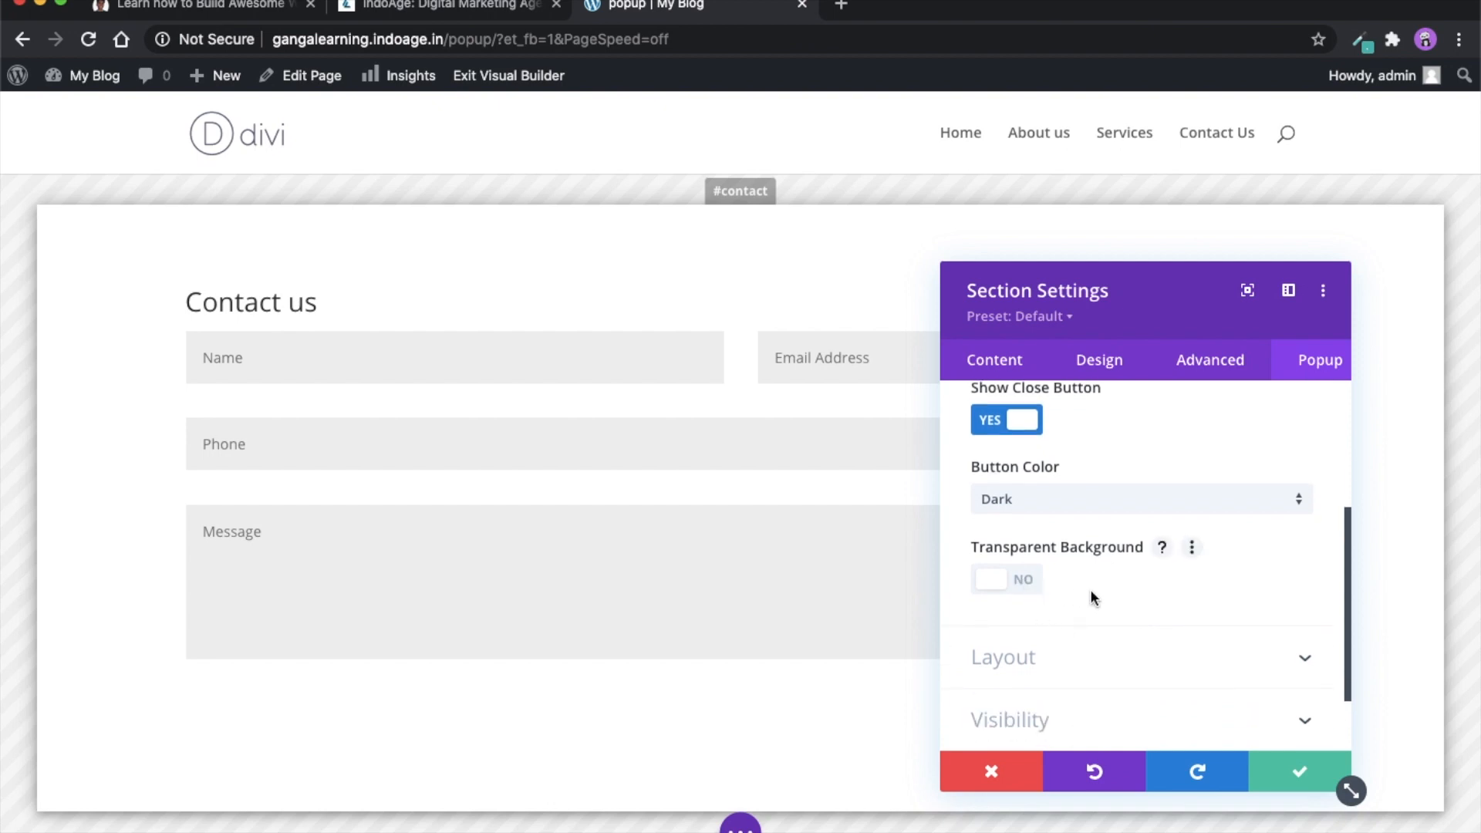
{"action": "scroll", "coordinate": [1089, 595], "scroll_direction": "up", "scroll_amount": 1}
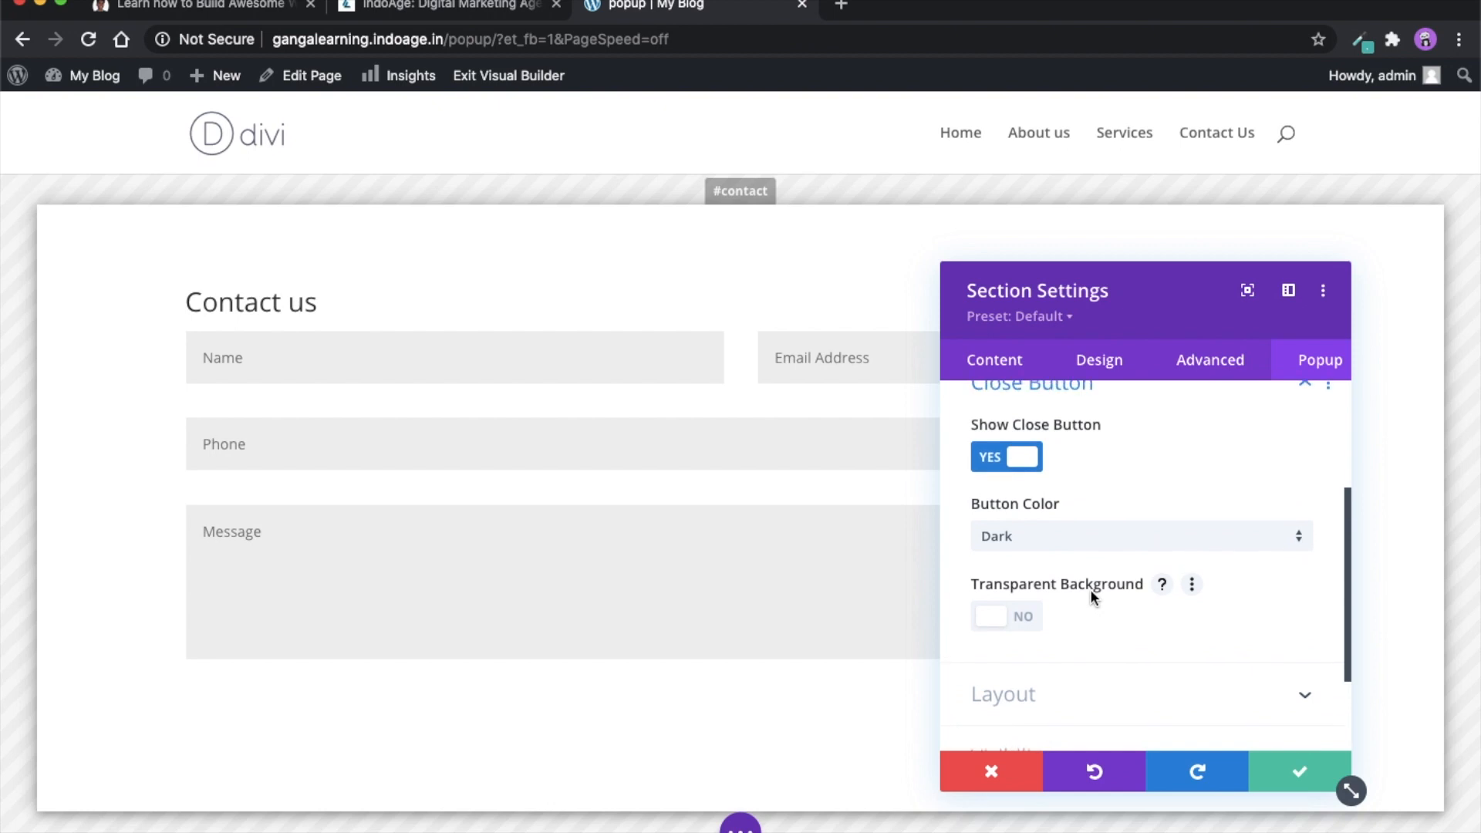
{"action": "scroll", "coordinate": [1090, 589], "scroll_direction": "down", "scroll_amount": 2}
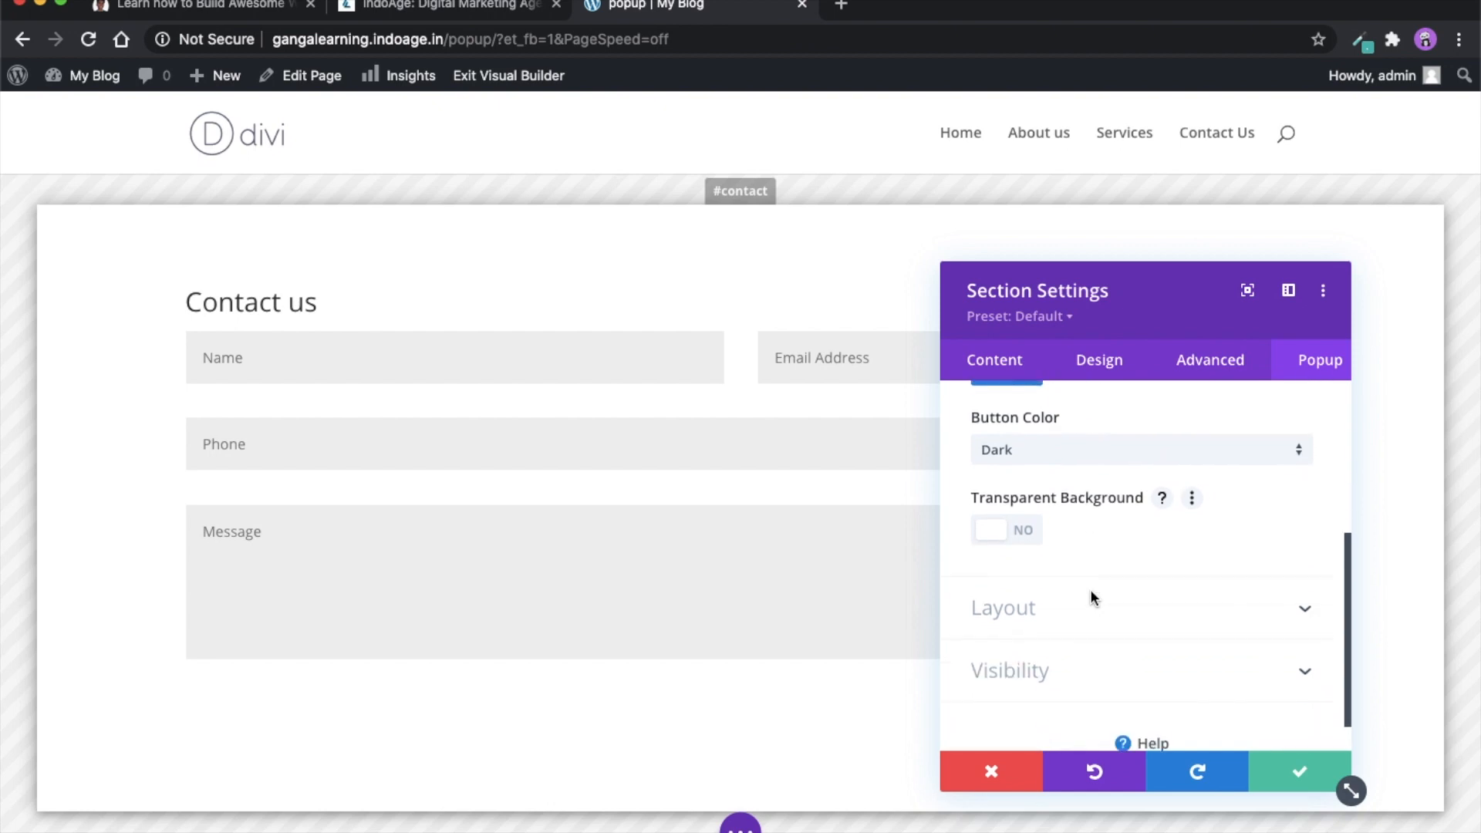
- Examine the popup's Layout and Visibility options, and save the section settings and the page
{"action": "left_click", "coordinate": [1134, 611]}
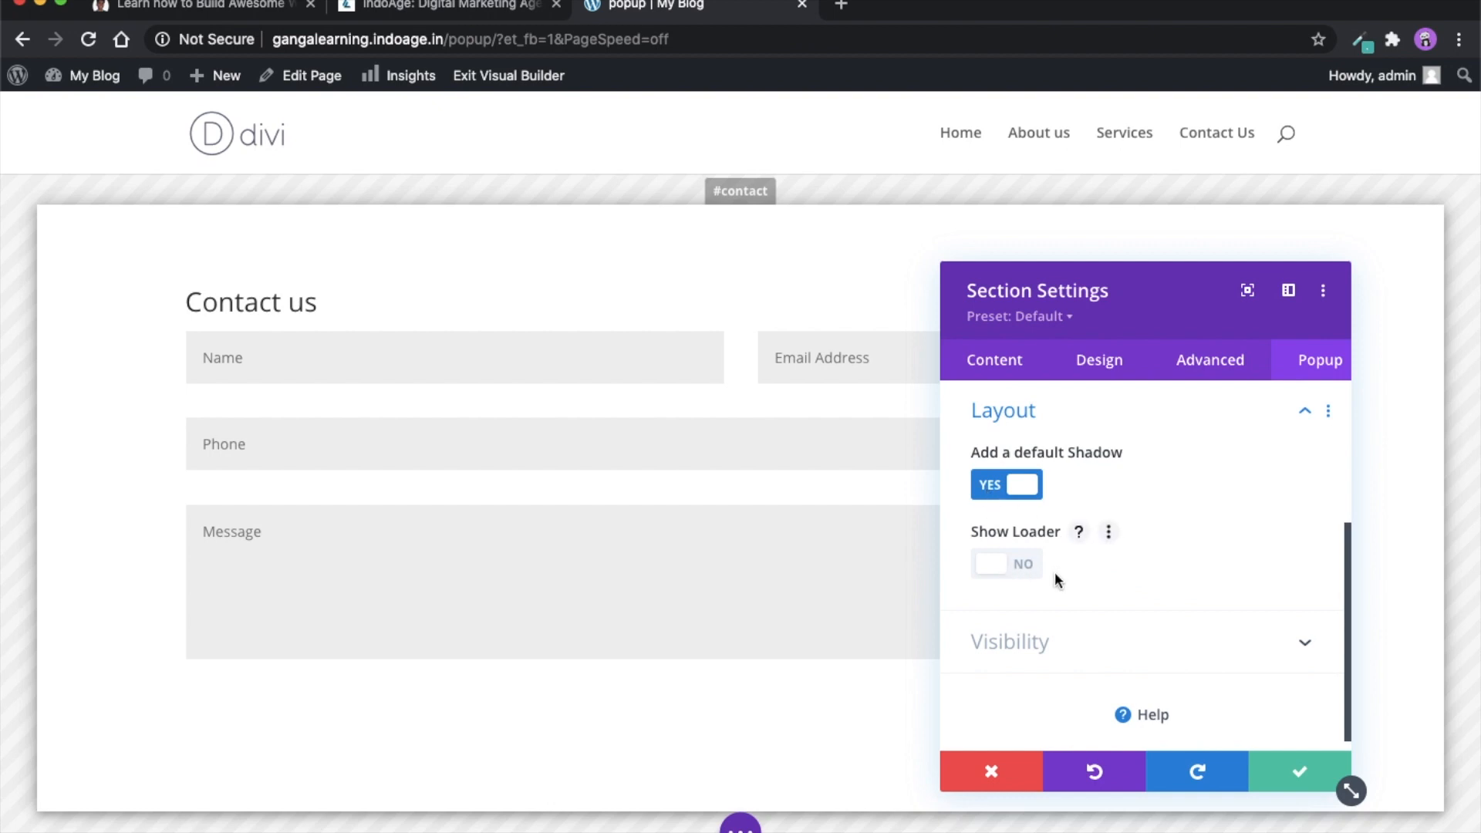
{"action": "scroll", "coordinate": [1076, 572], "scroll_direction": "down", "scroll_amount": 1}
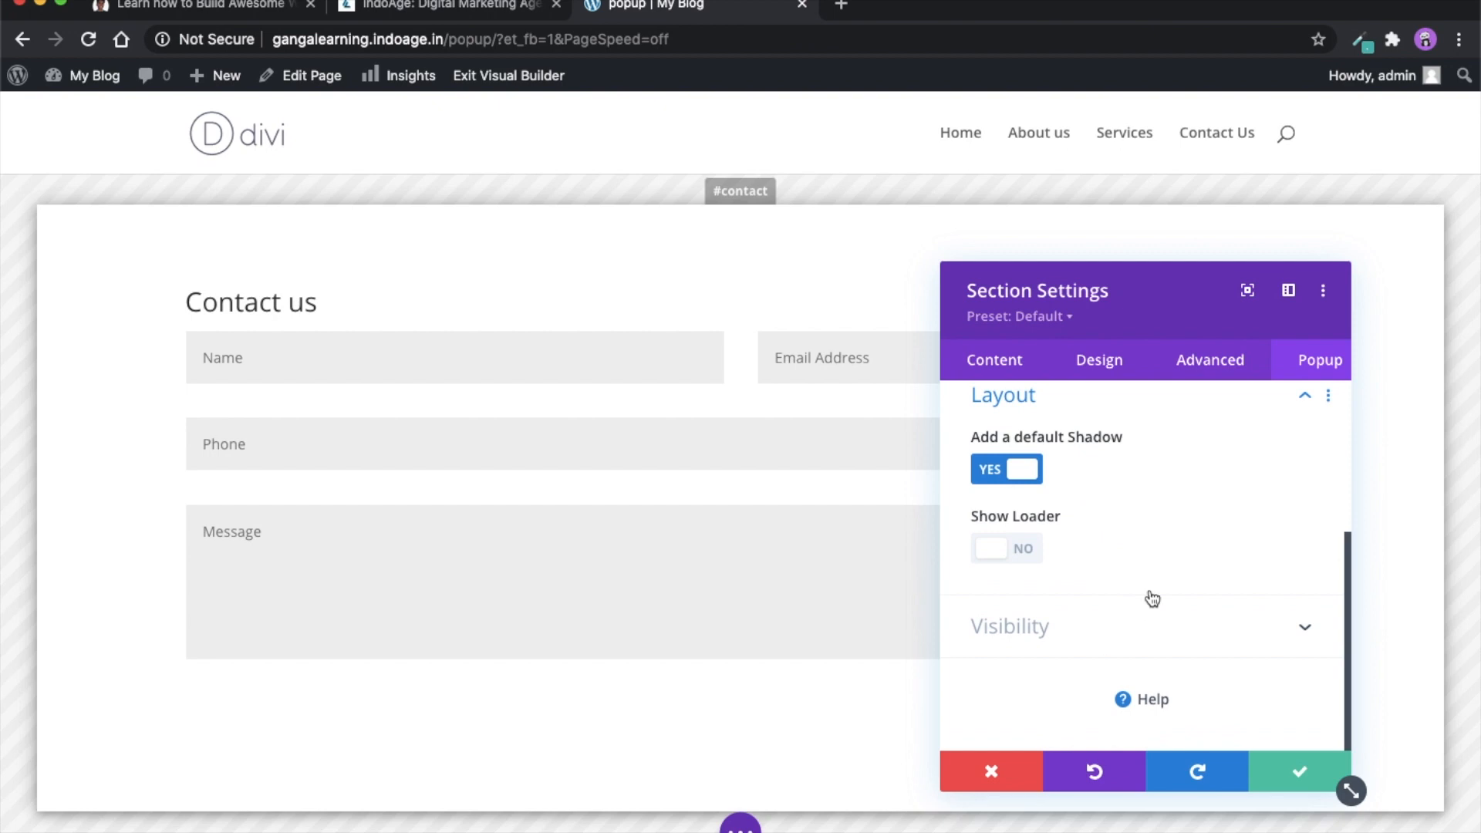
{"action": "scroll", "coordinate": [1137, 601], "scroll_direction": "up", "scroll_amount": 4}
{"action": "scroll", "coordinate": [1137, 548], "scroll_direction": "up", "scroll_amount": 2}
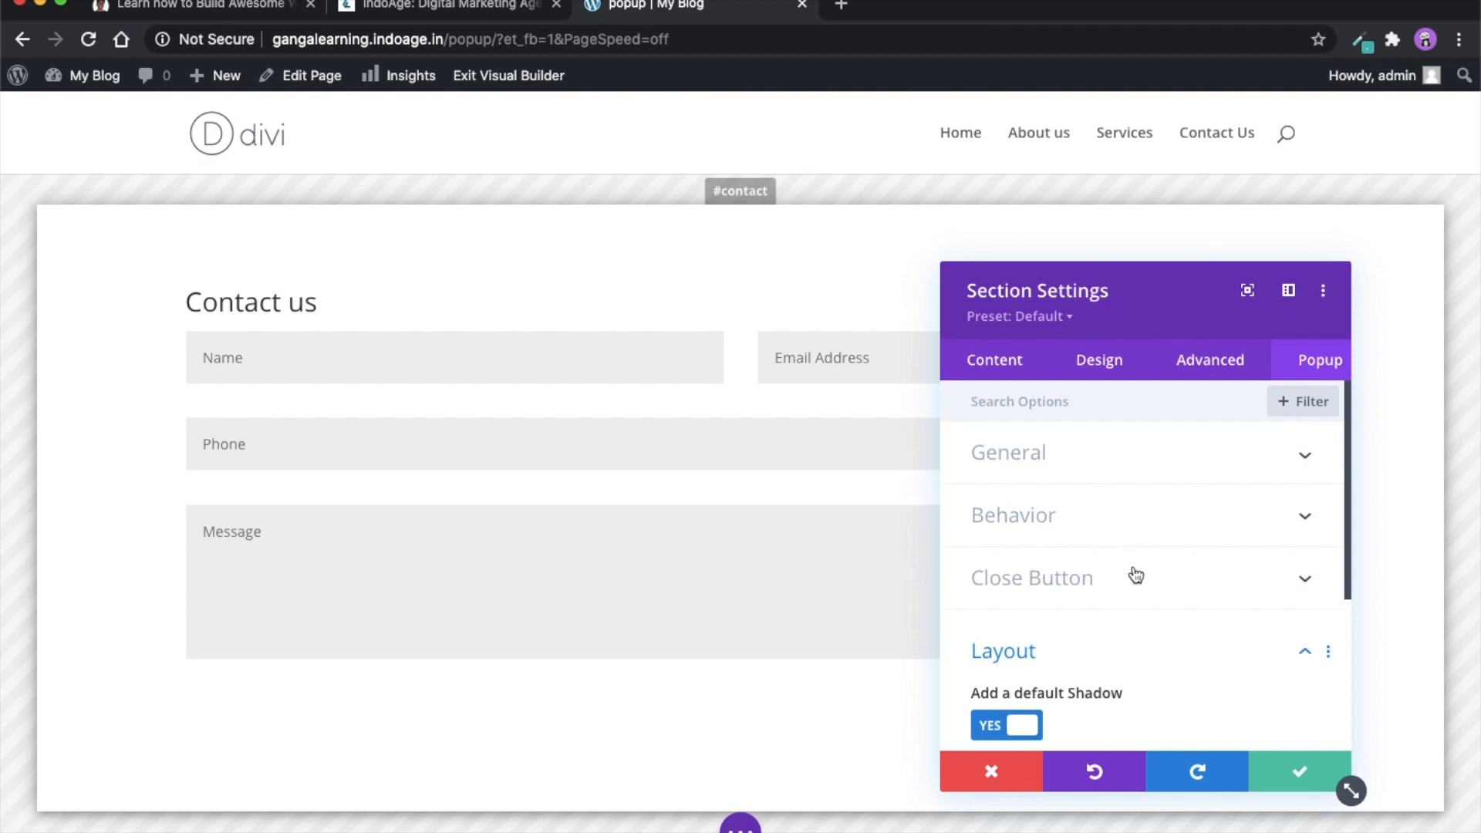
{"action": "scroll", "coordinate": [1134, 578], "scroll_direction": "down", "scroll_amount": 5}
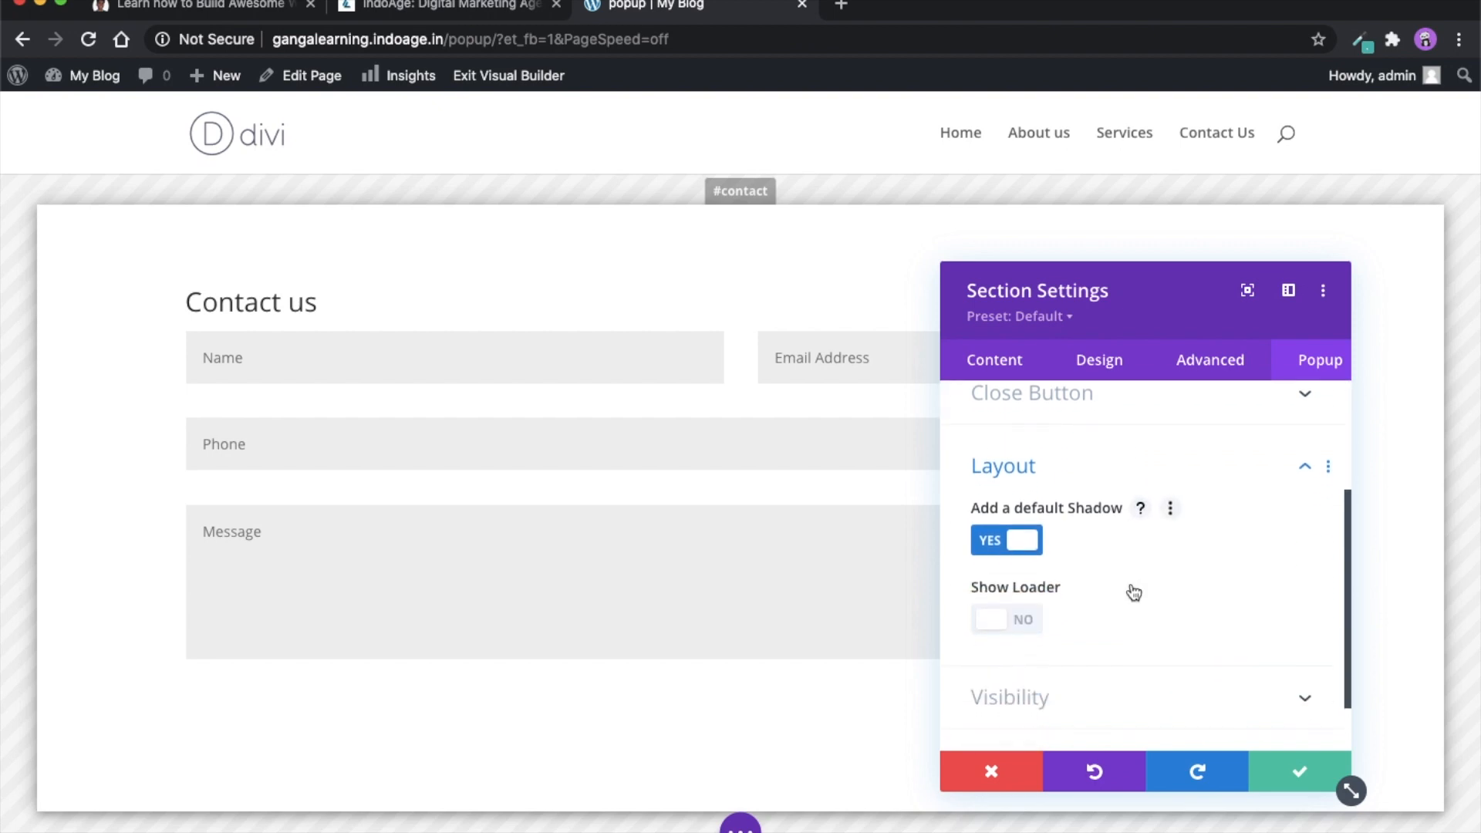
{"action": "scroll", "coordinate": [1127, 691], "scroll_direction": "down", "scroll_amount": 1}
{"action": "left_click", "coordinate": [1157, 677]}
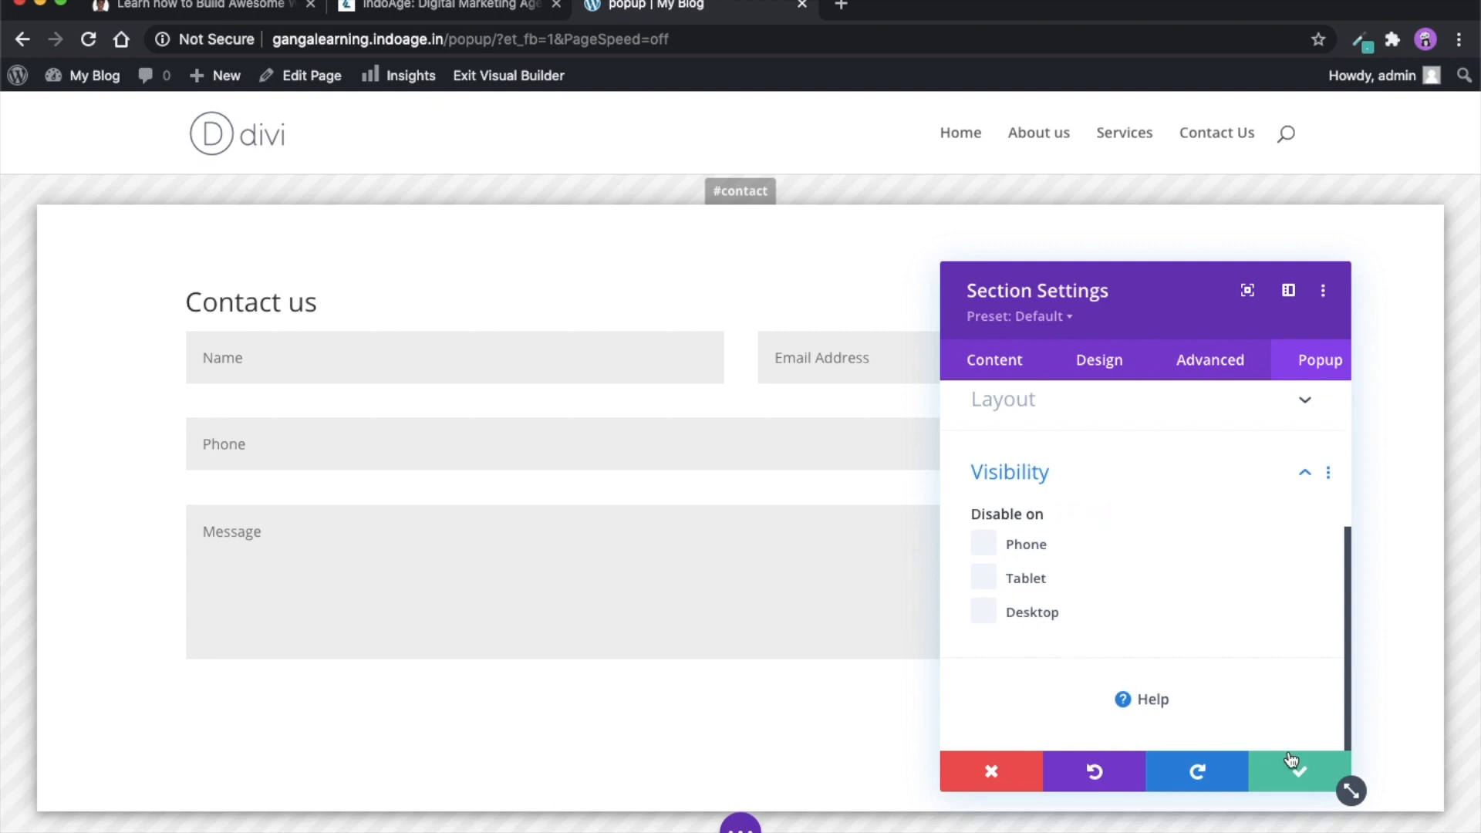
{"action": "left_click", "coordinate": [1316, 780]}
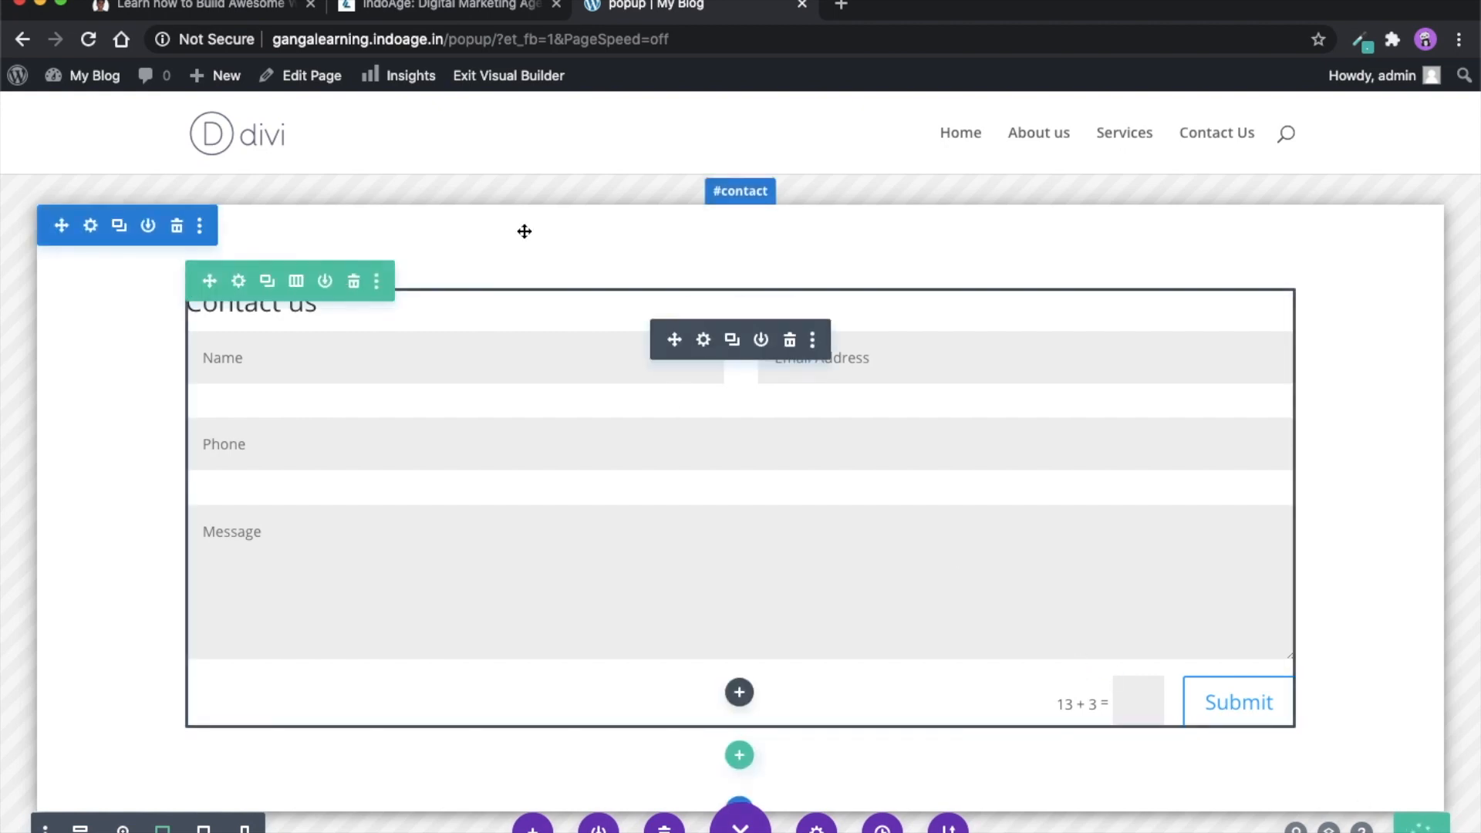
- Retest opening and closing the contact popup outside the visual builder, and switch to the open web design courses website
{"action": "left_click", "coordinate": [506, 81]}
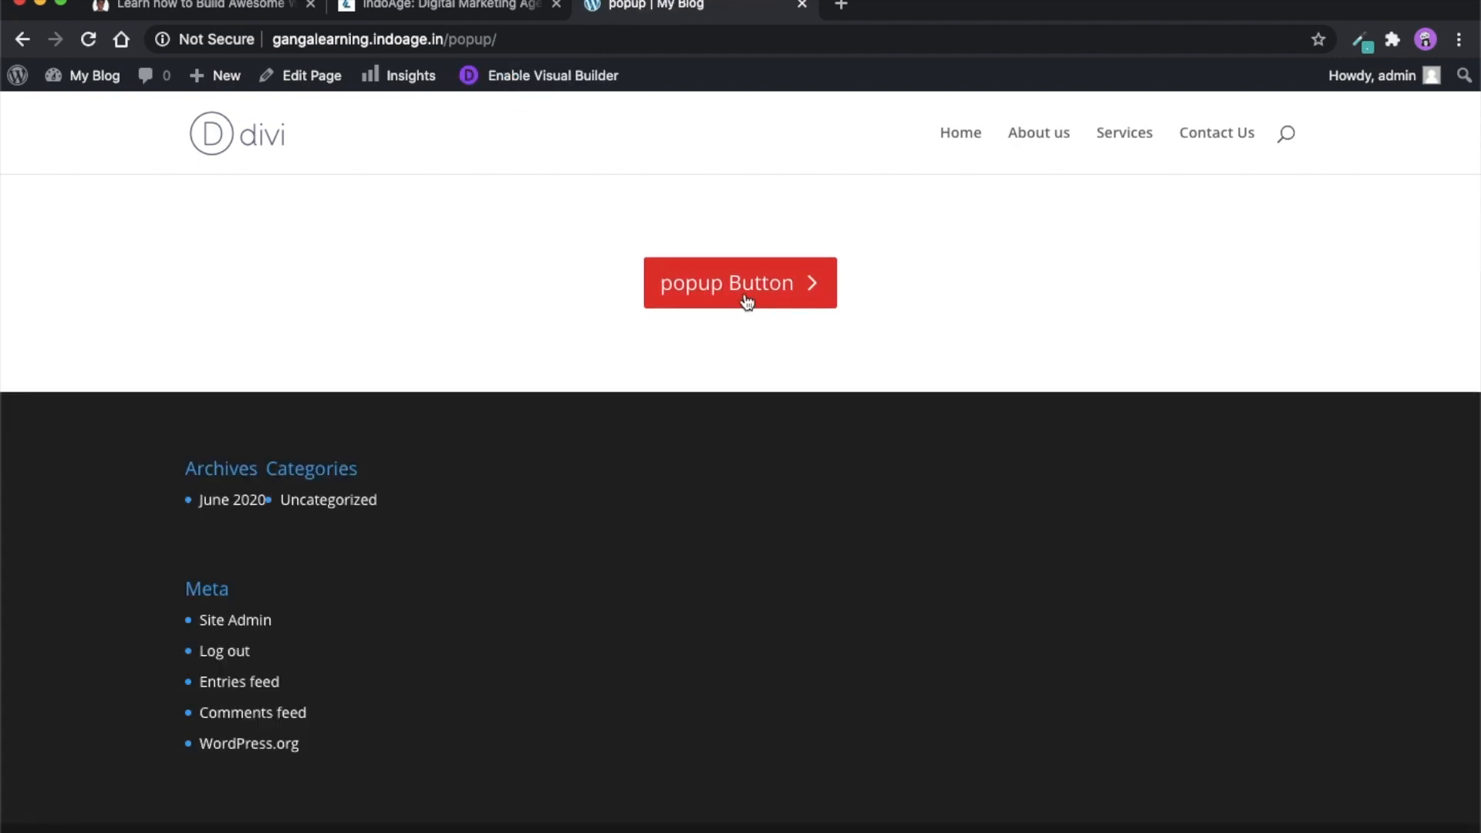
{"action": "left_click", "coordinate": [745, 300]}
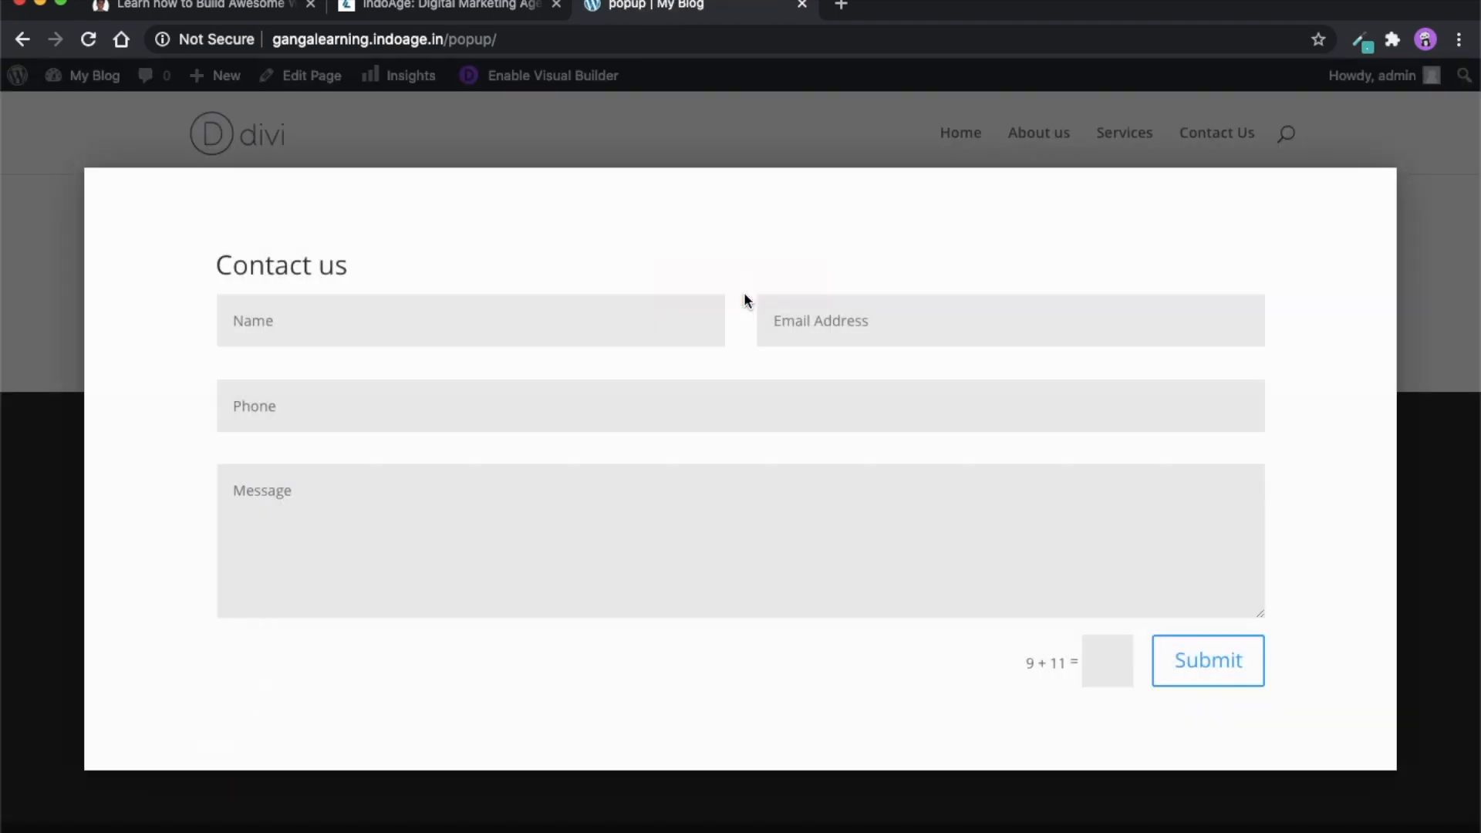
{"action": "left_click", "coordinate": [1382, 185]}
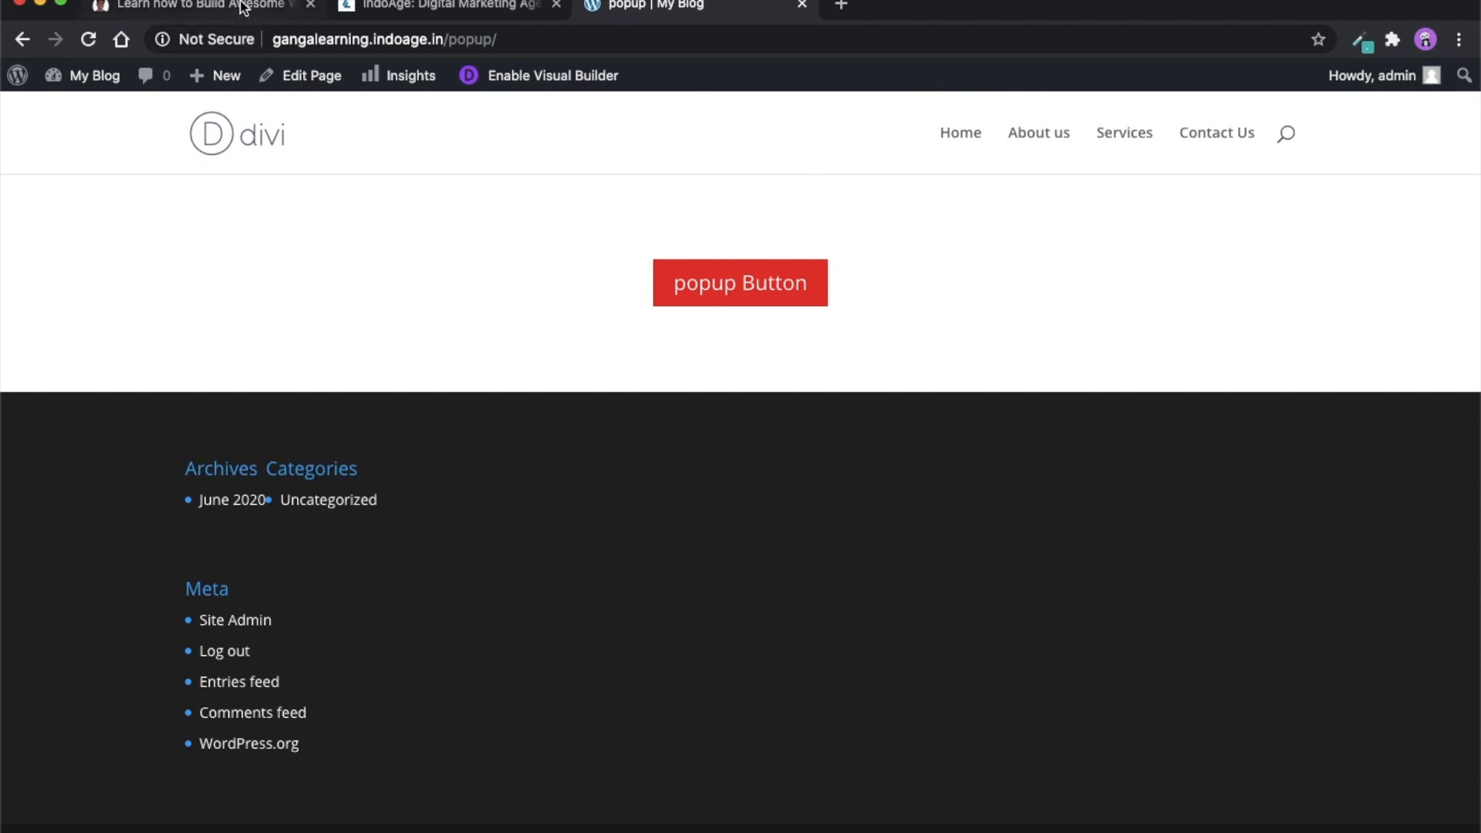
{"action": "left_click", "coordinate": [208, 7]}
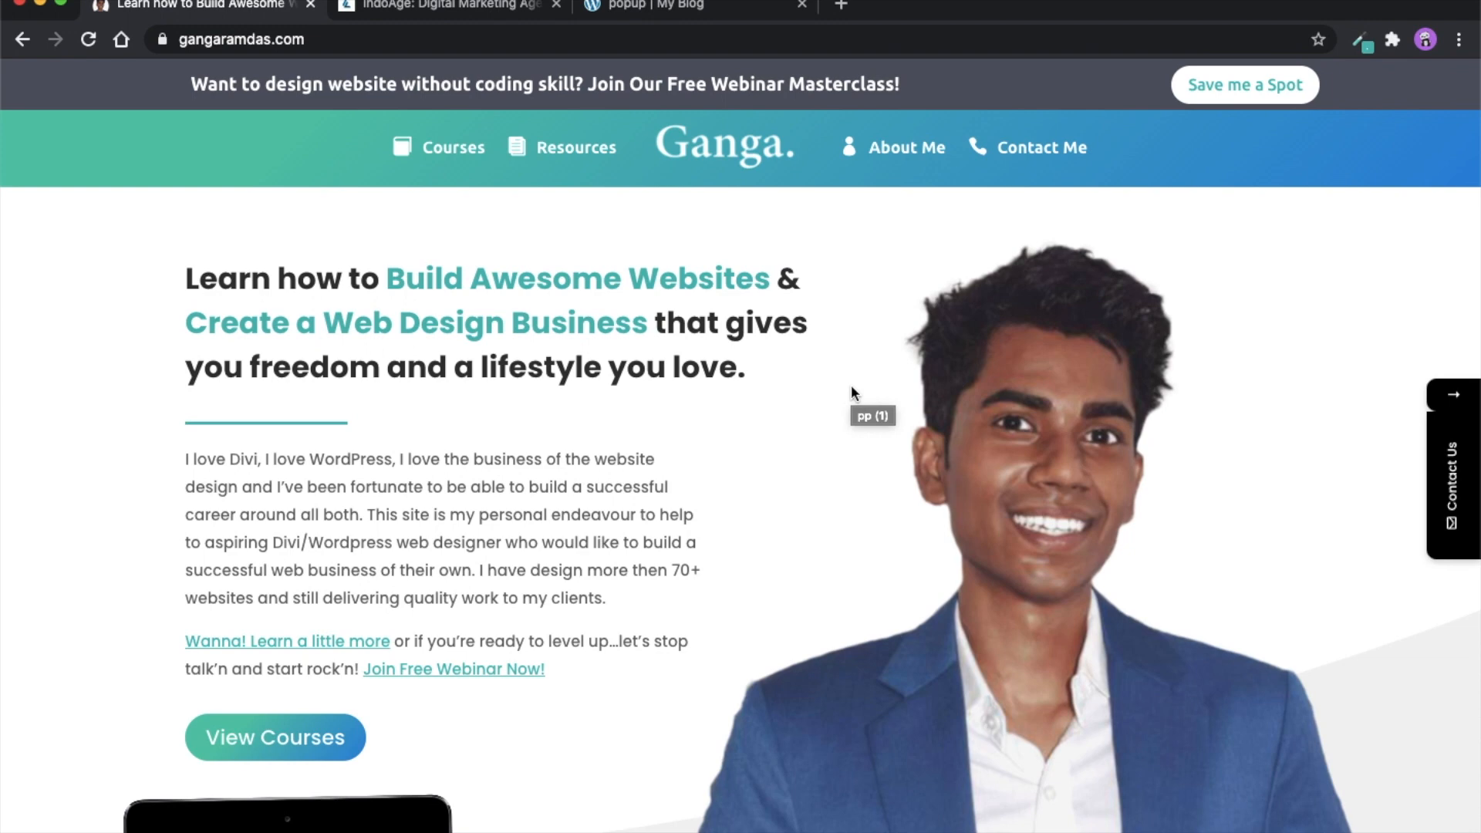